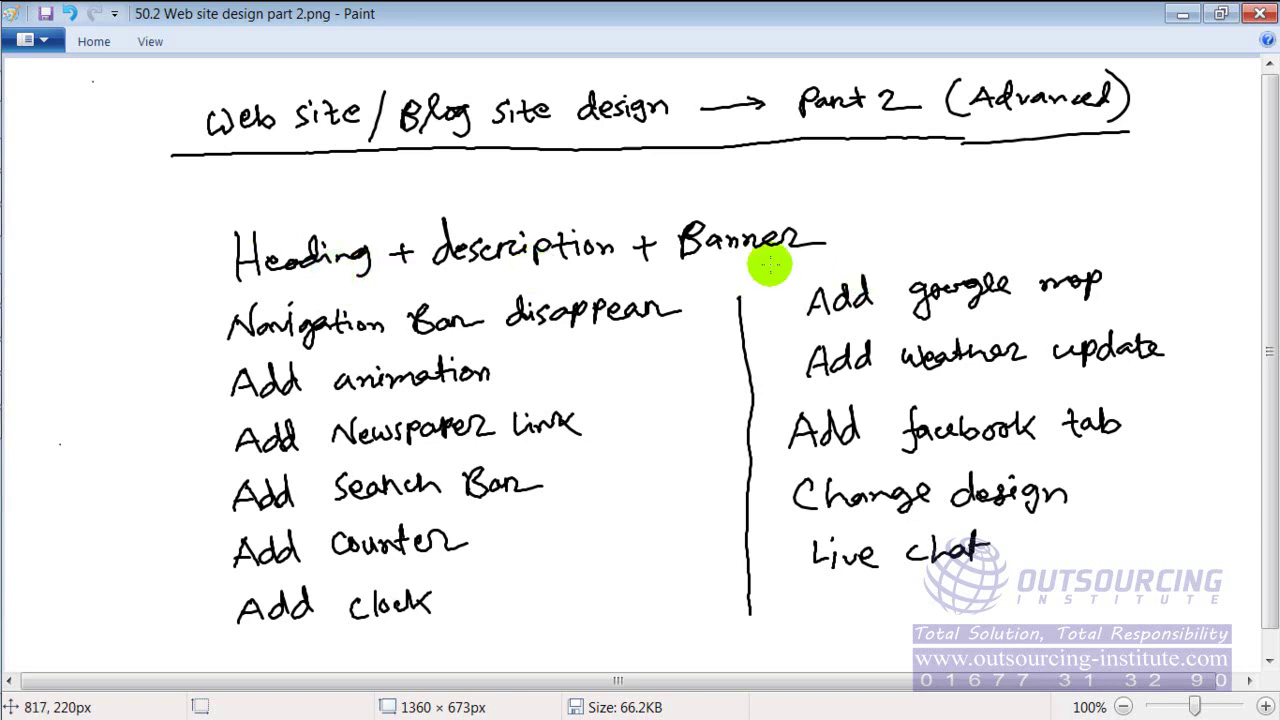
- Switch to Firefox, close the duplicate Blogger tab and open the Travel For Life blog for viewing
mouse_move(2, 250)
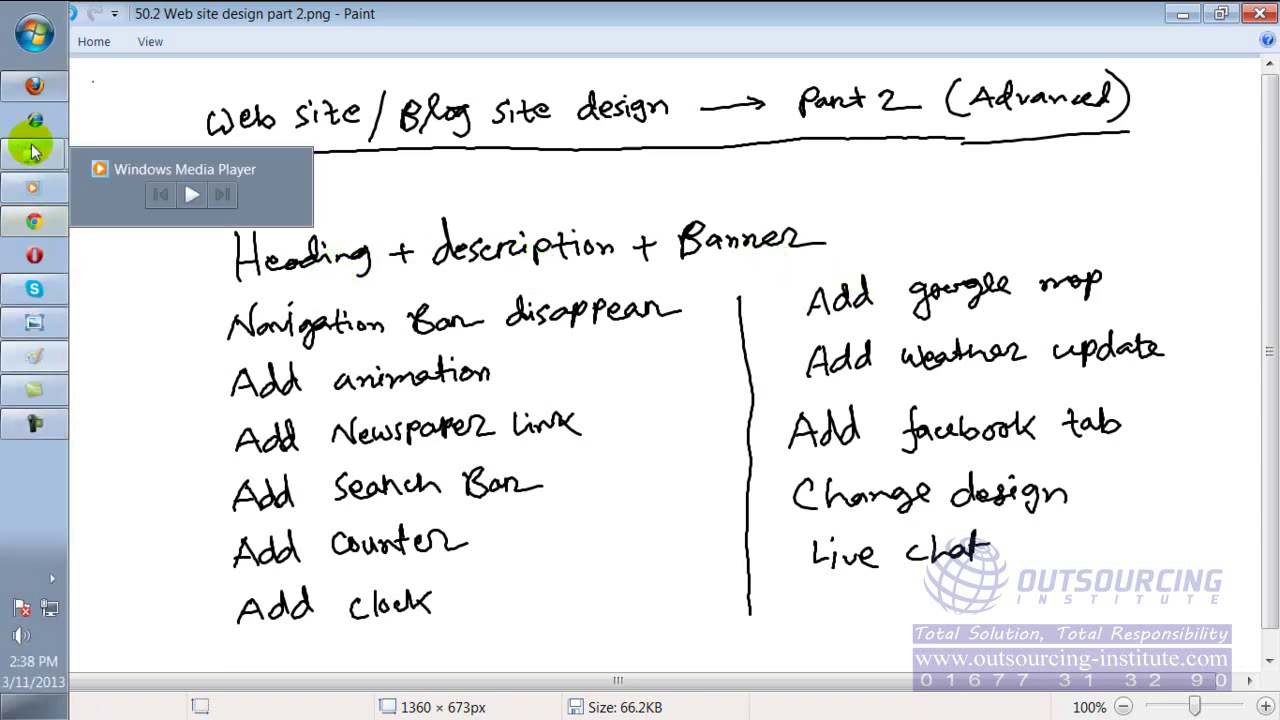
click(34, 85)
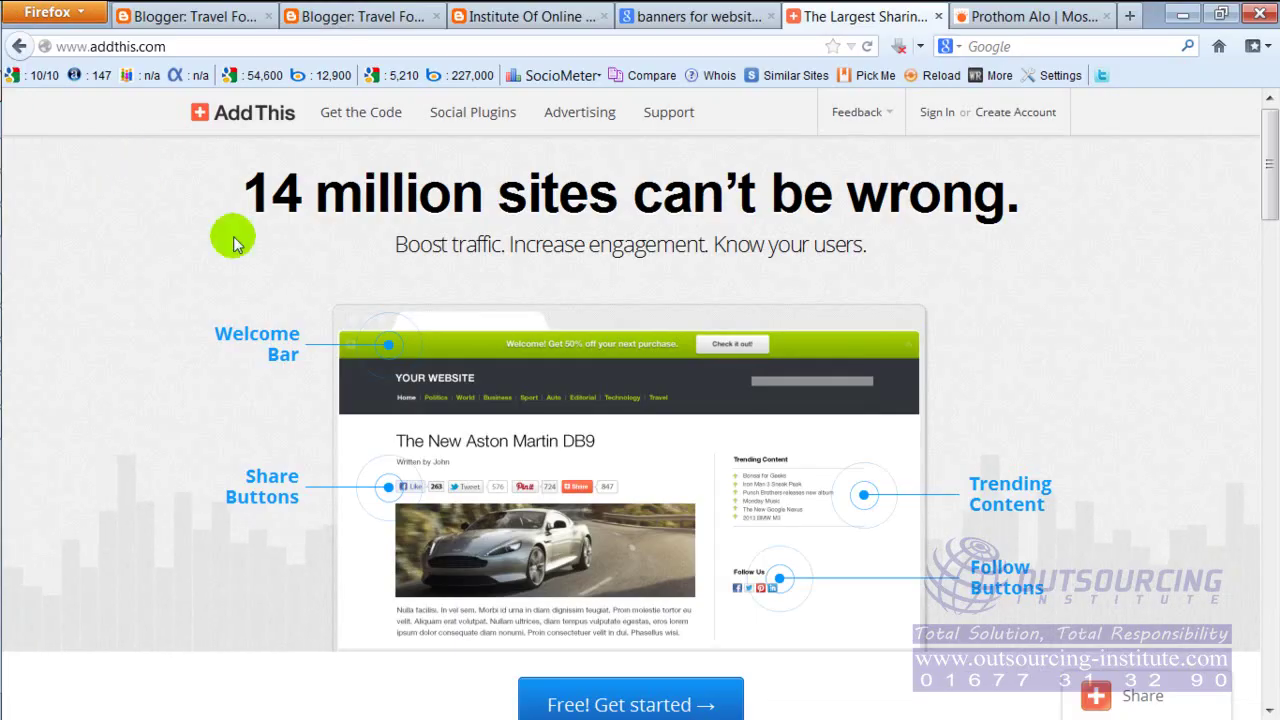
click(215, 16)
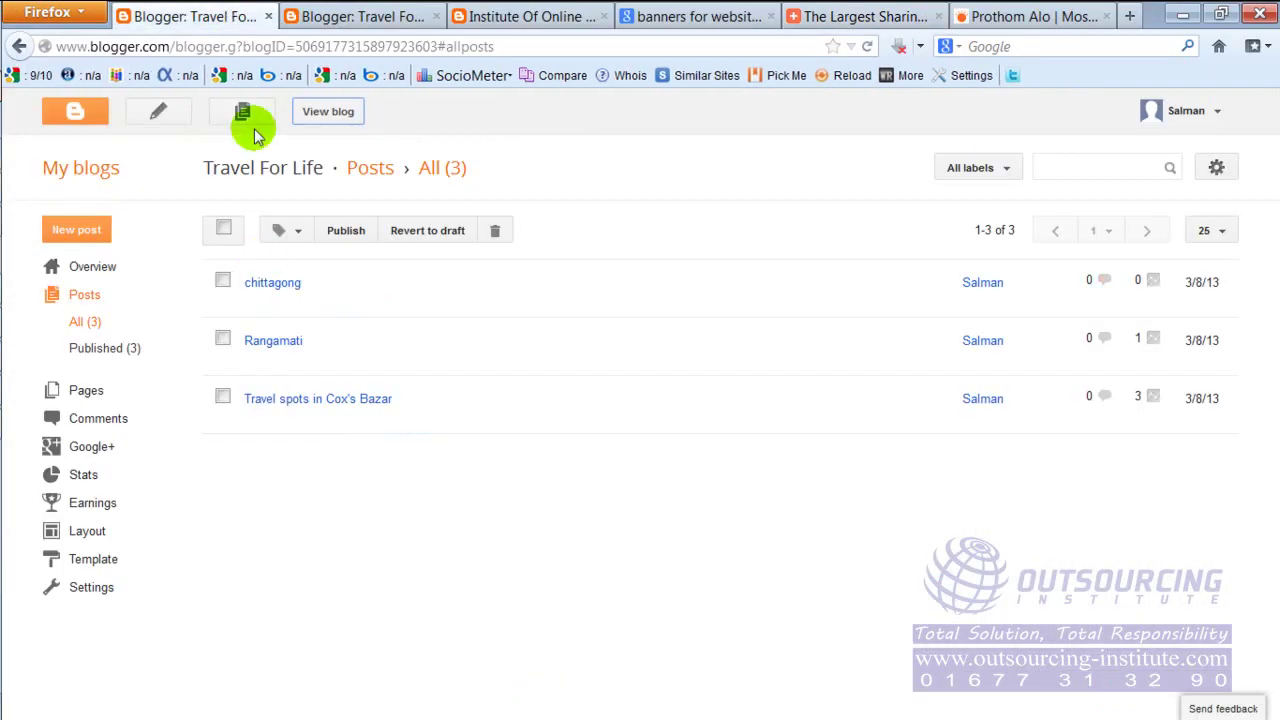
click(436, 17)
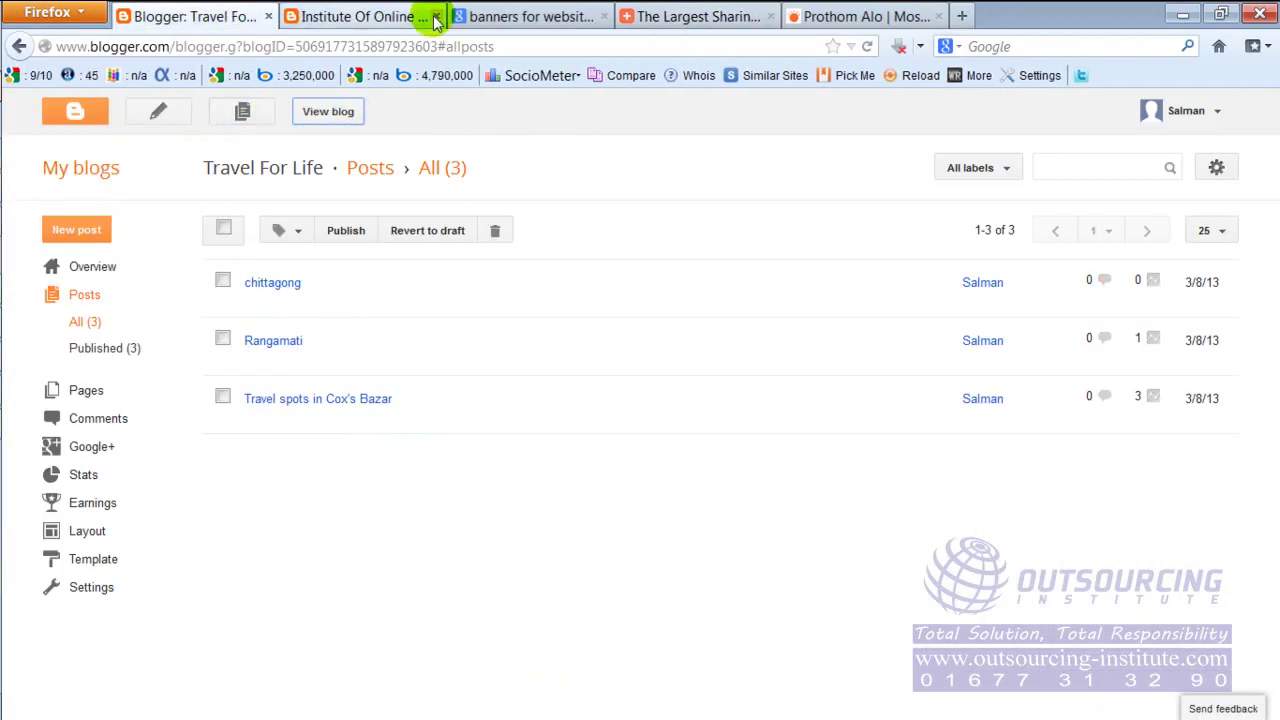
click(316, 112)
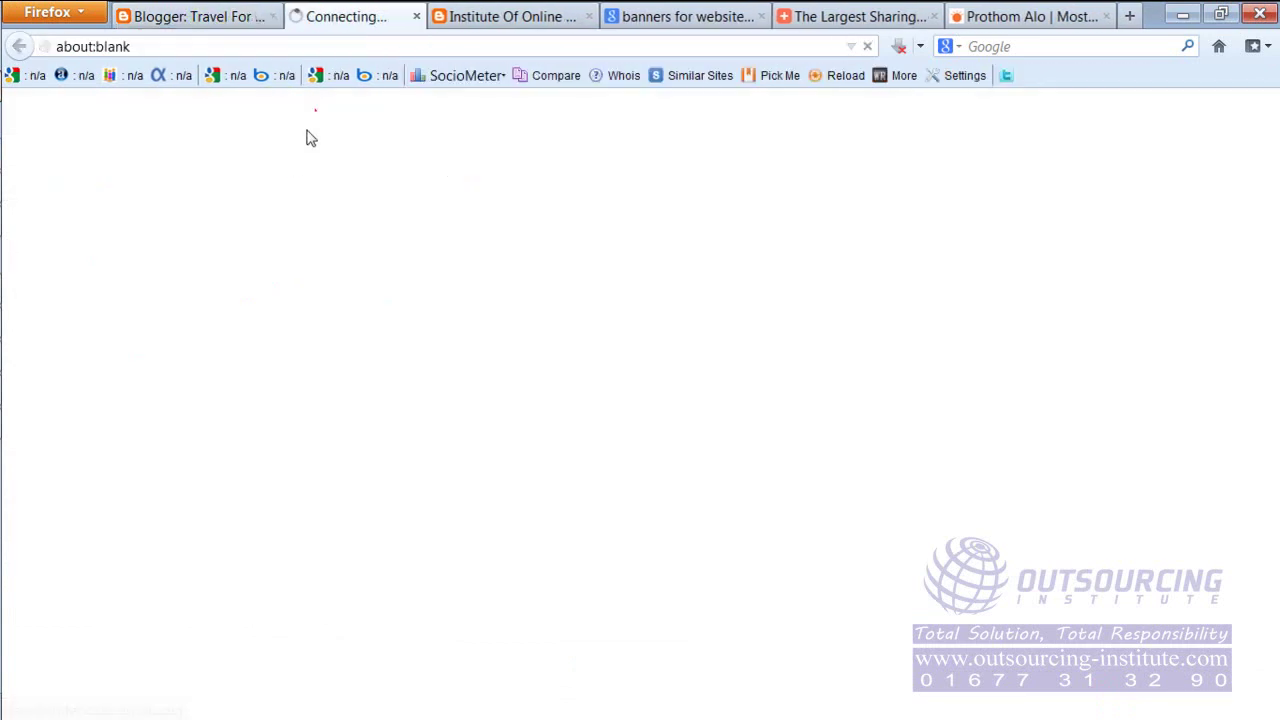
click(363, 47)
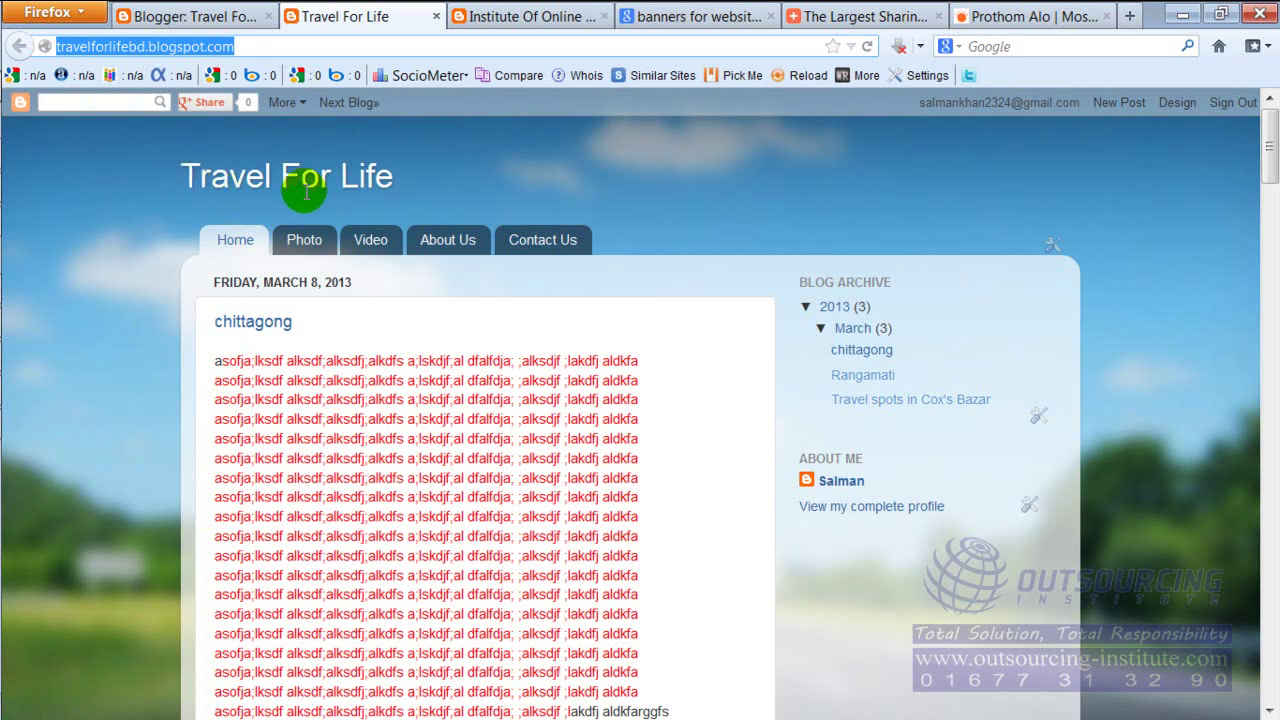
drag(183, 176, 392, 181)
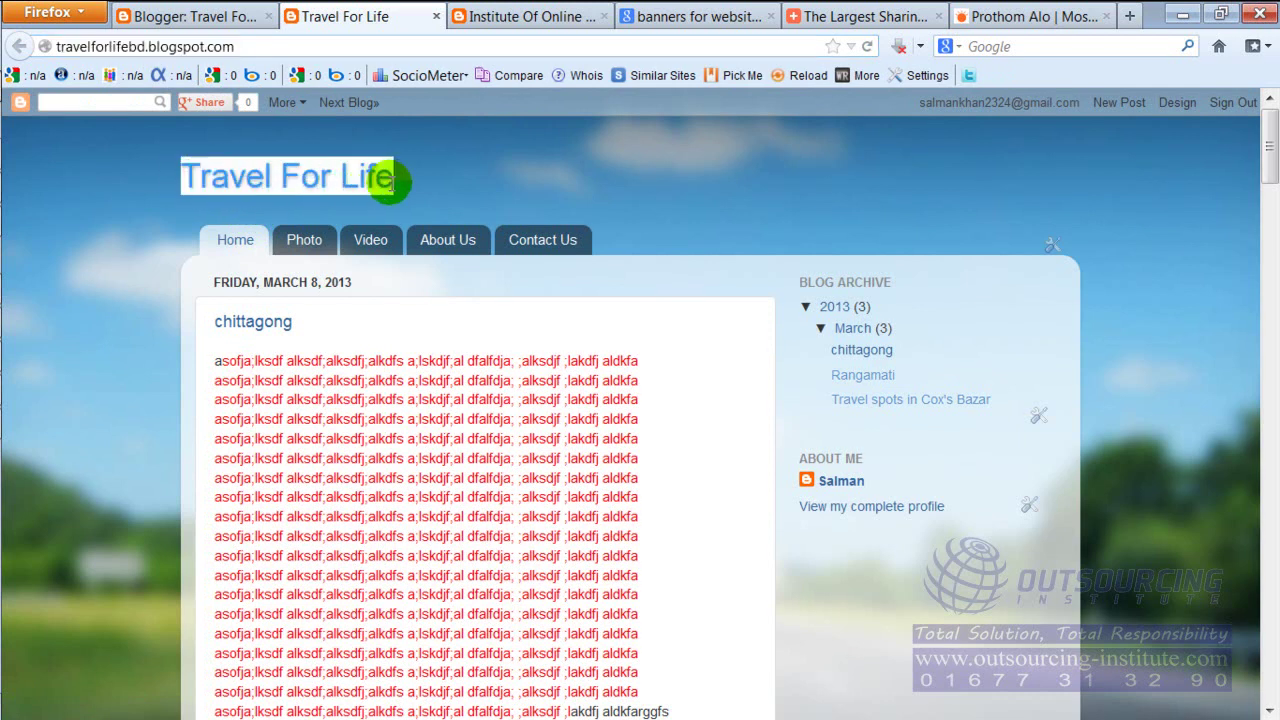
click(449, 183)
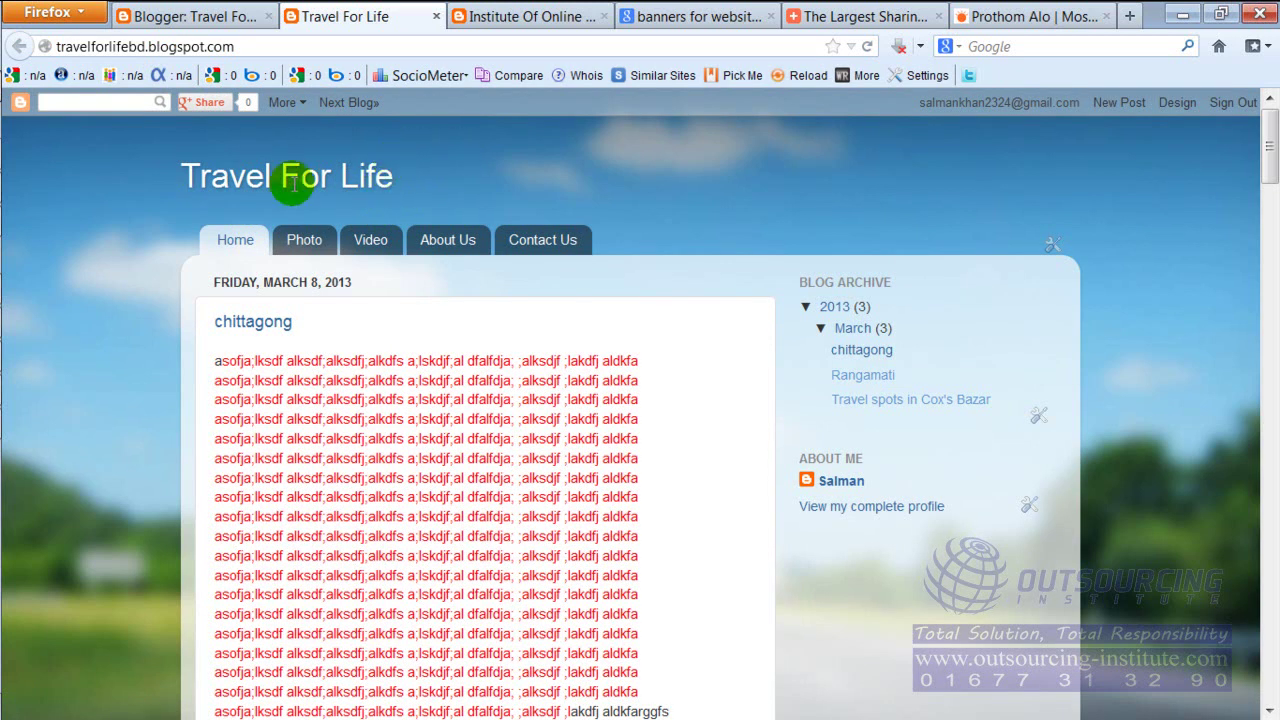
drag(180, 177, 465, 190)
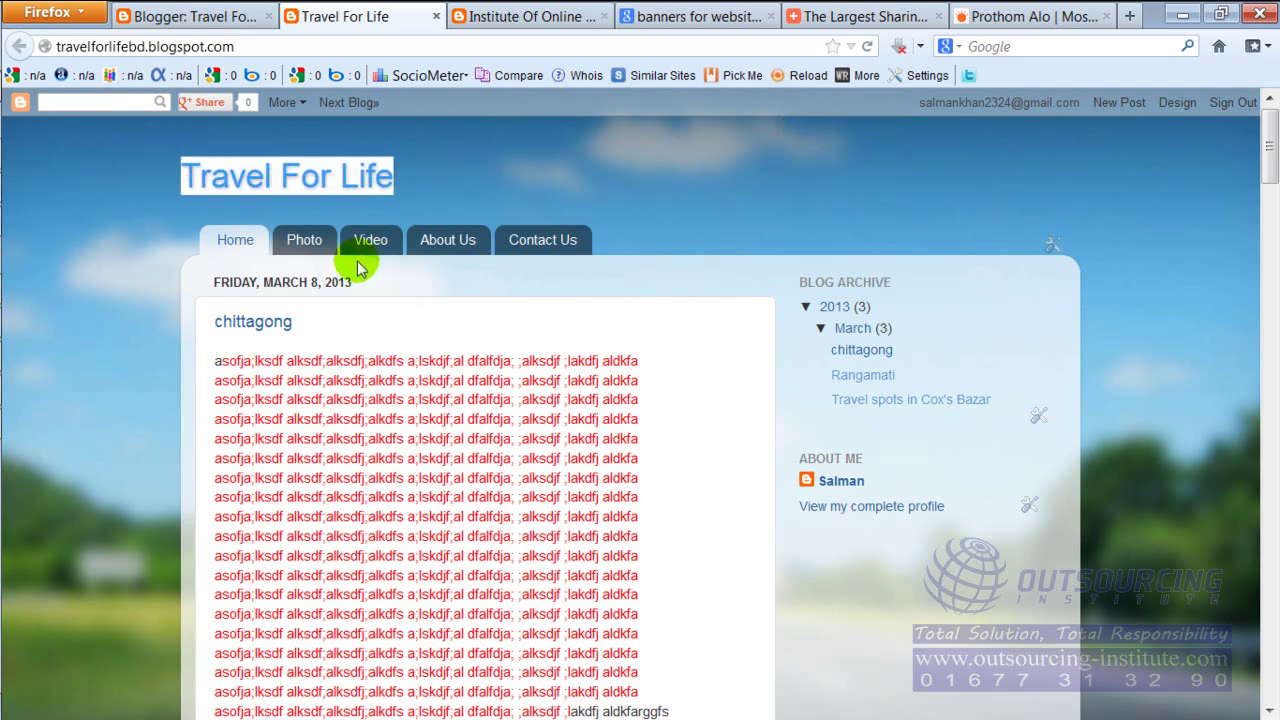
click(565, 178)
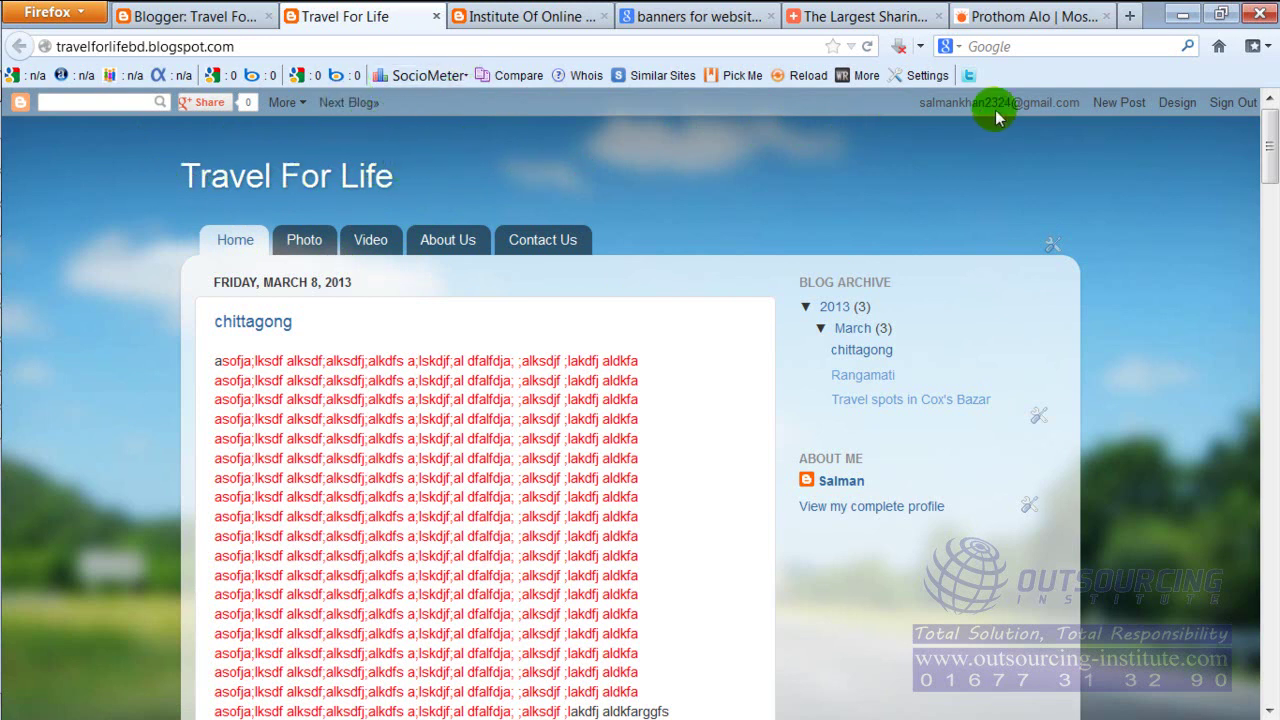
- Open the layout editor of the Travel For Life blog from the blog's design link
click(1178, 104)
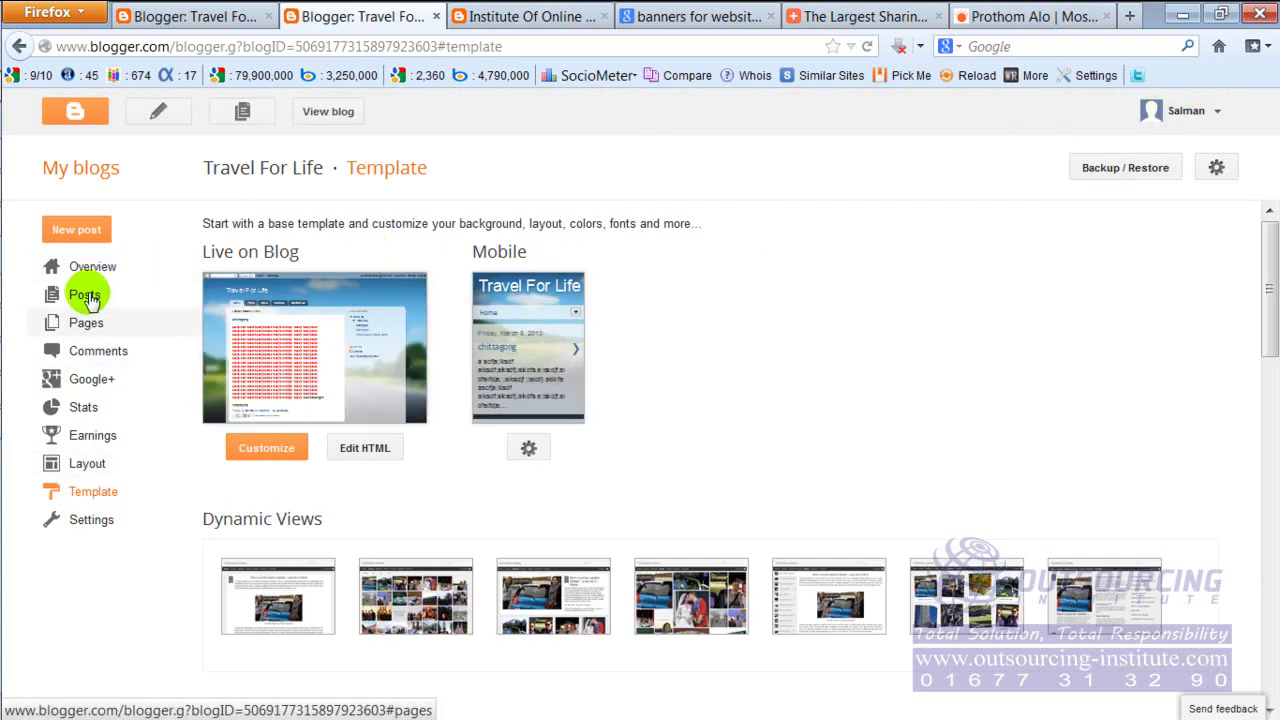
click(86, 470)
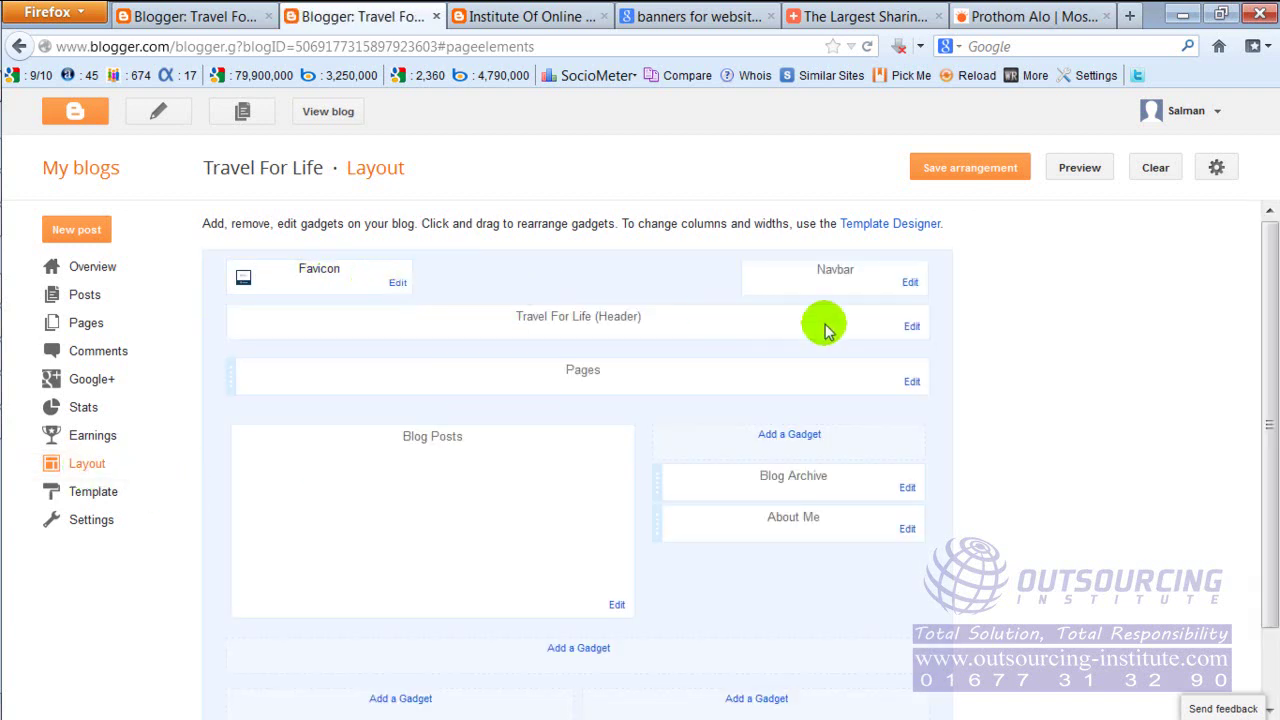
scroll(750, 365, down, 1)
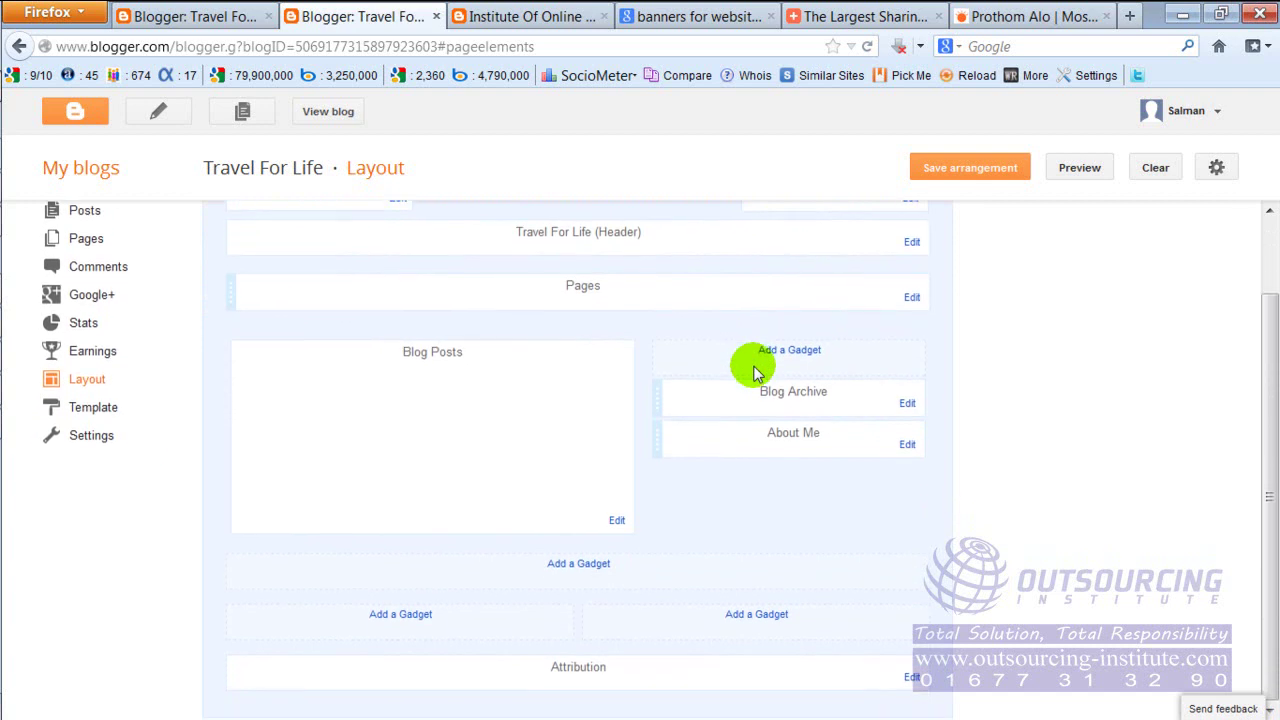
scroll(751, 363, up, 1)
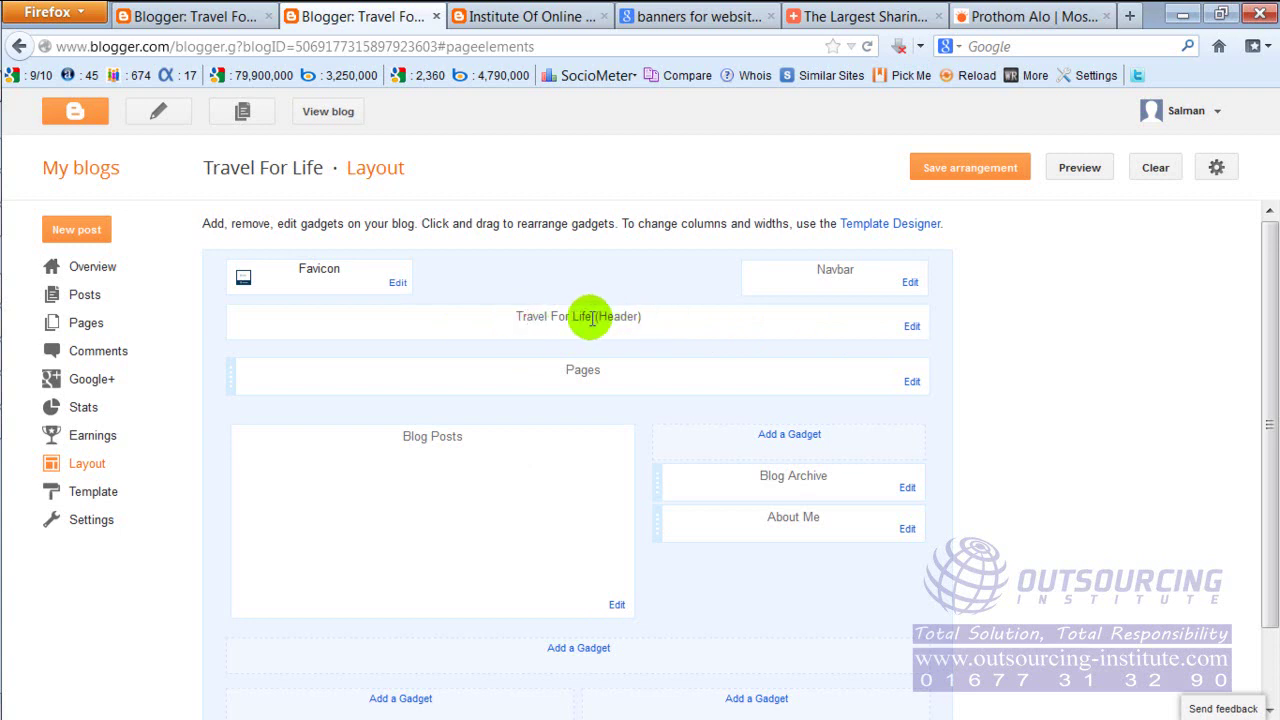
- In the header gadget's settings, set the blog title to "Travel For Life BD" and enter "sdlfksldkf a;sldkfja;lk lksdfalskfd;lskdfj ;lsdkfja;l;alsdfkj;lf" as the description
click(912, 329)
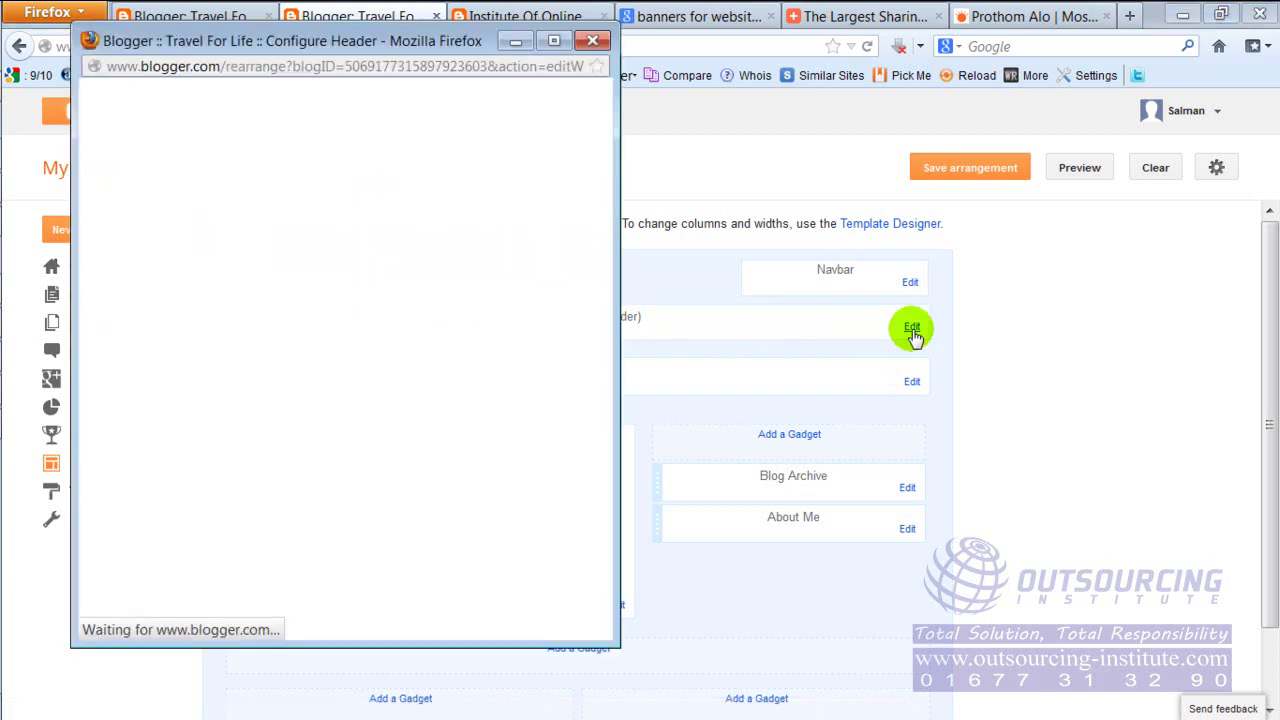
click(400, 230)
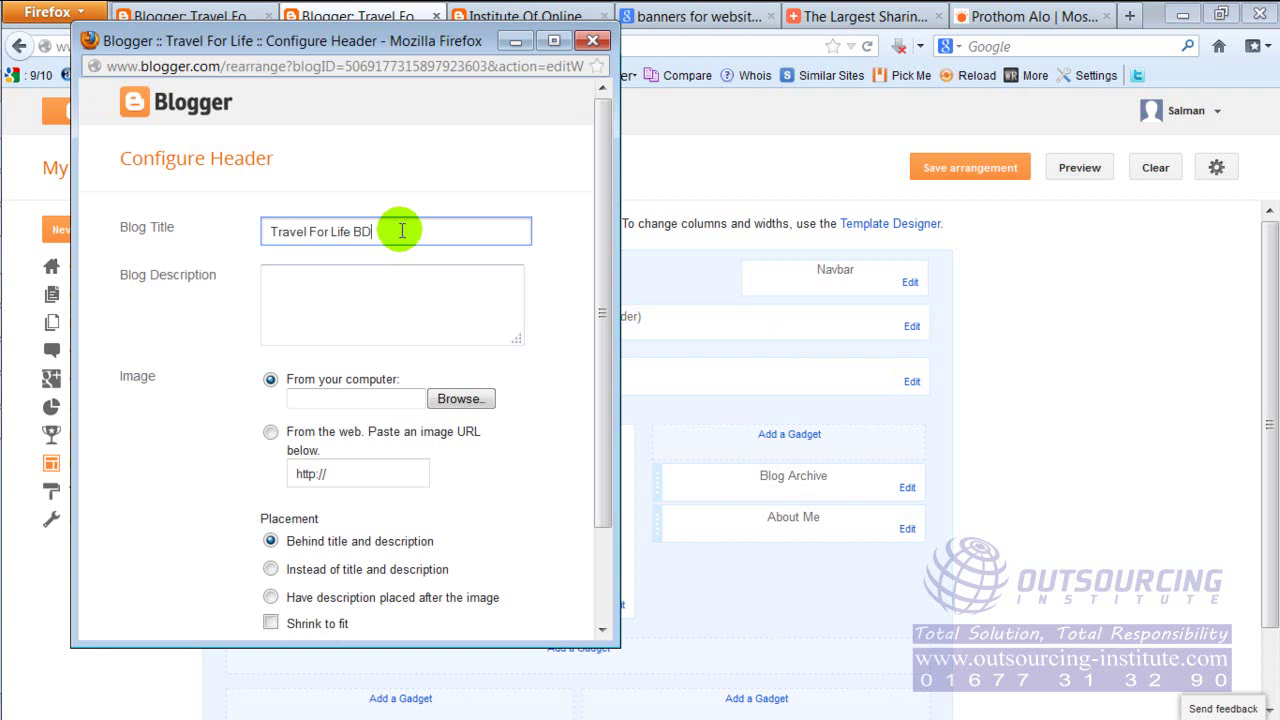
click(392, 289)
text(sdlfk)
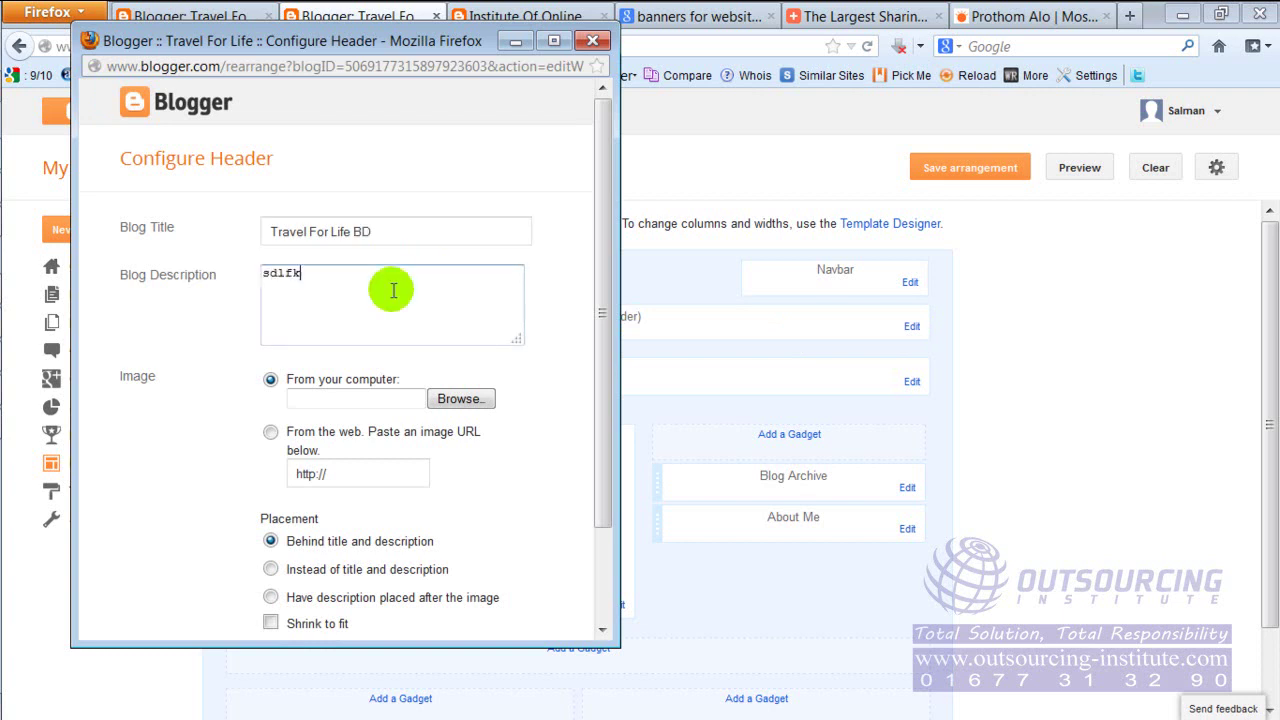
text(sldkf a;sldkfja;lk )
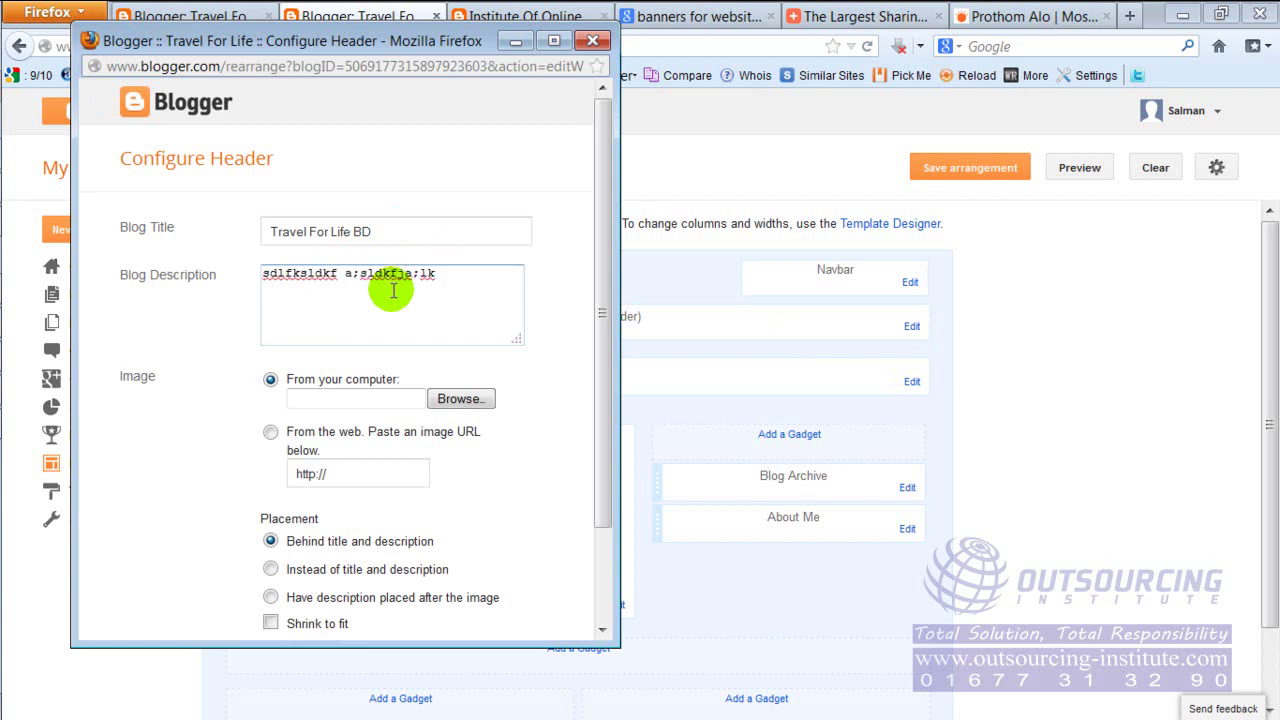
text(lksdfalskfd;lskdfj ;lsdkfja;l;alsdfkj;lf)
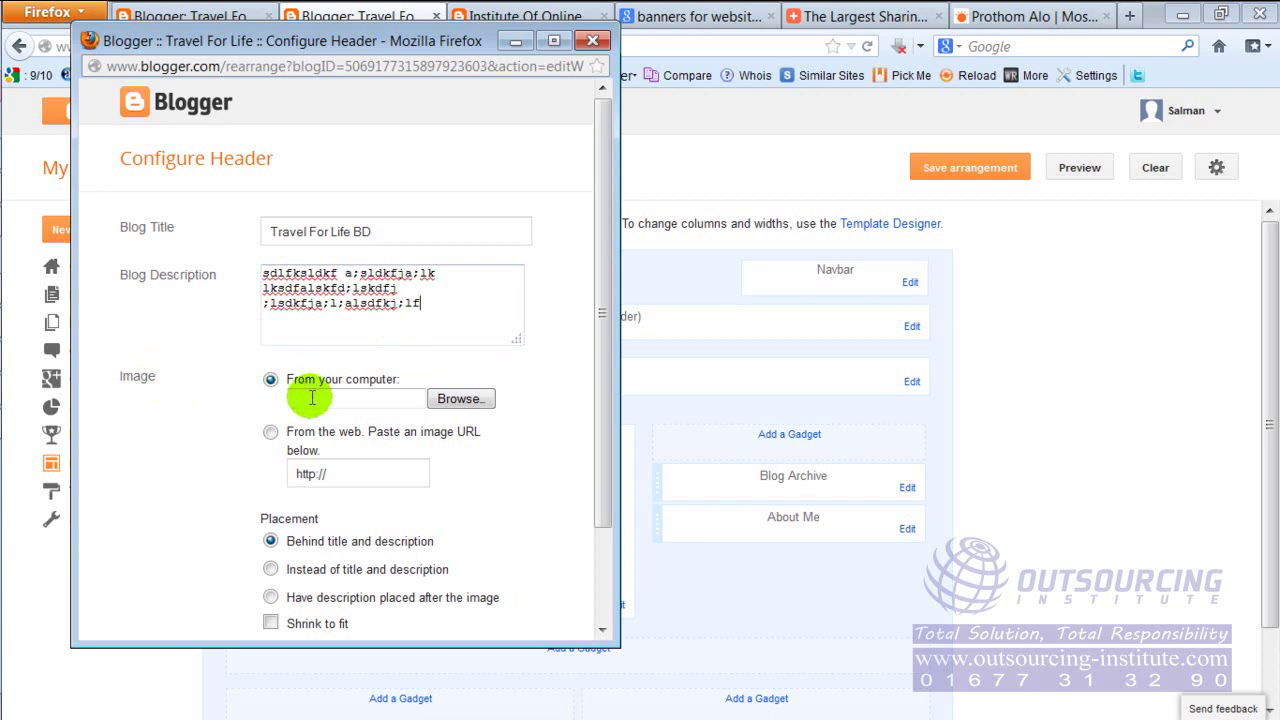
- Browse the open Google Images results for "banners for websites" to see possible header banners
click(690, 14)
scroll(573, 340, up, 5)
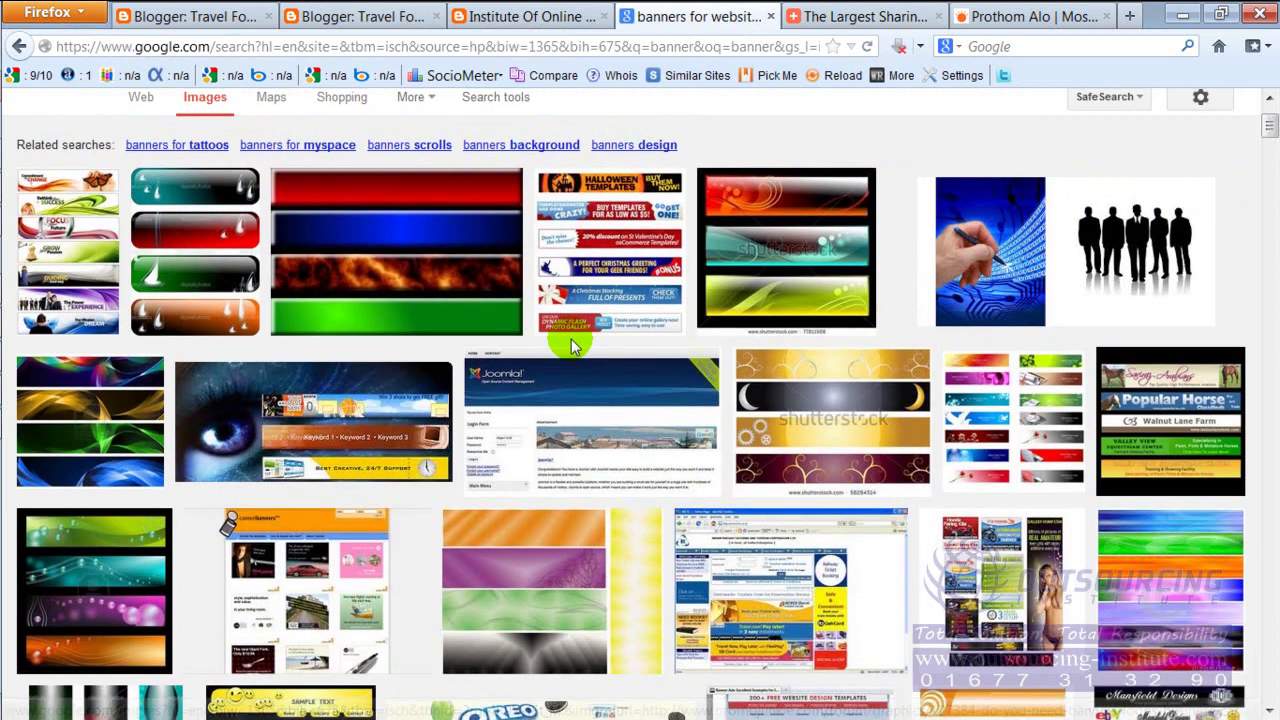
scroll(573, 340, up, 2)
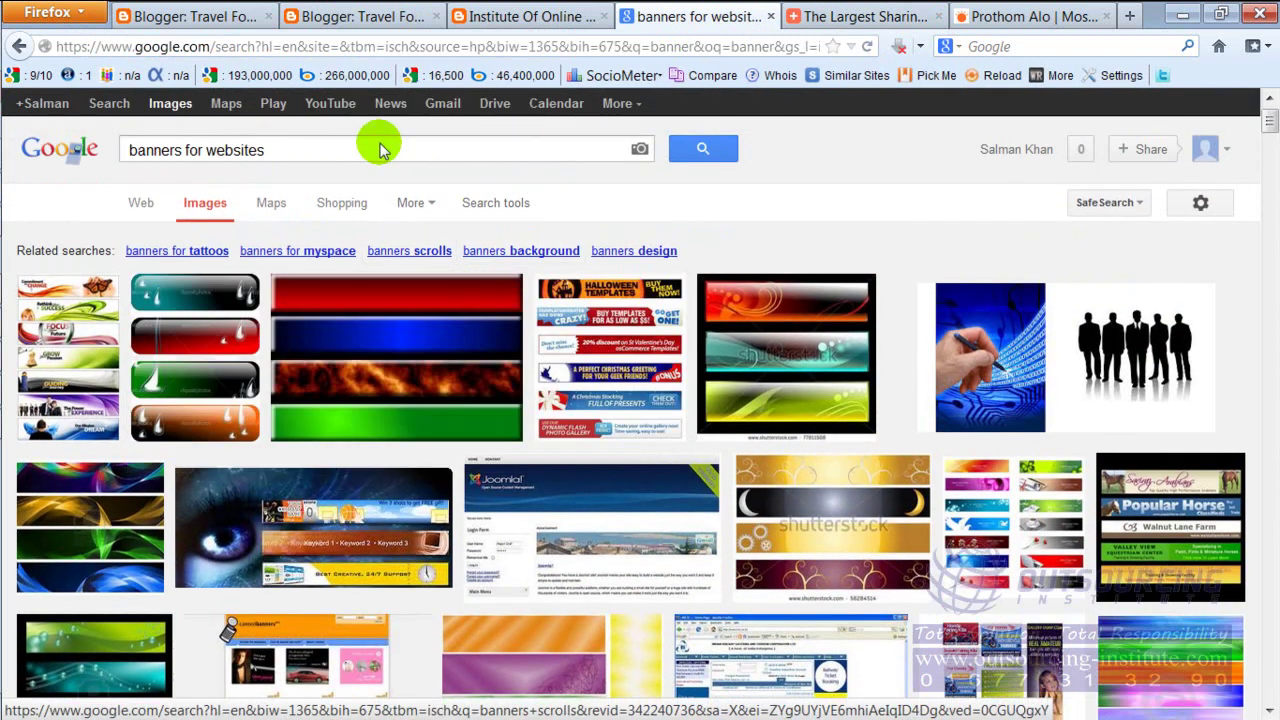
click(368, 150)
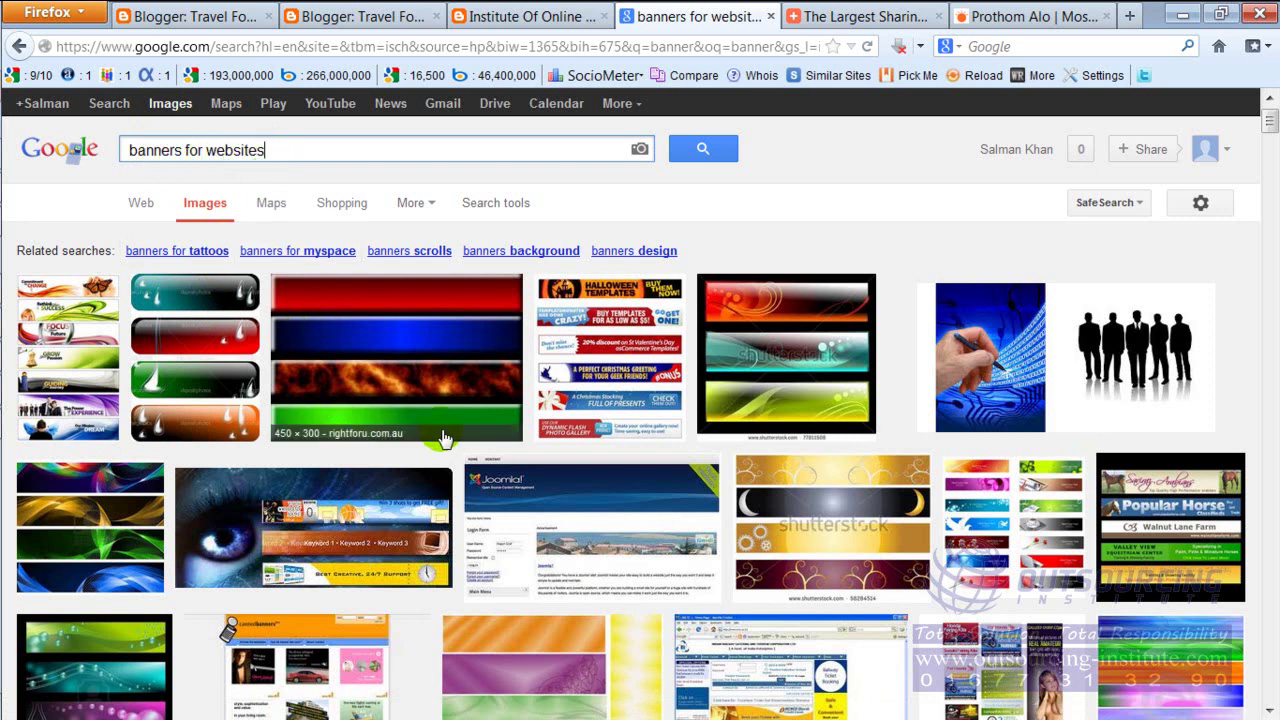
scroll(441, 437, down, 4)
scroll(441, 440, down, 7)
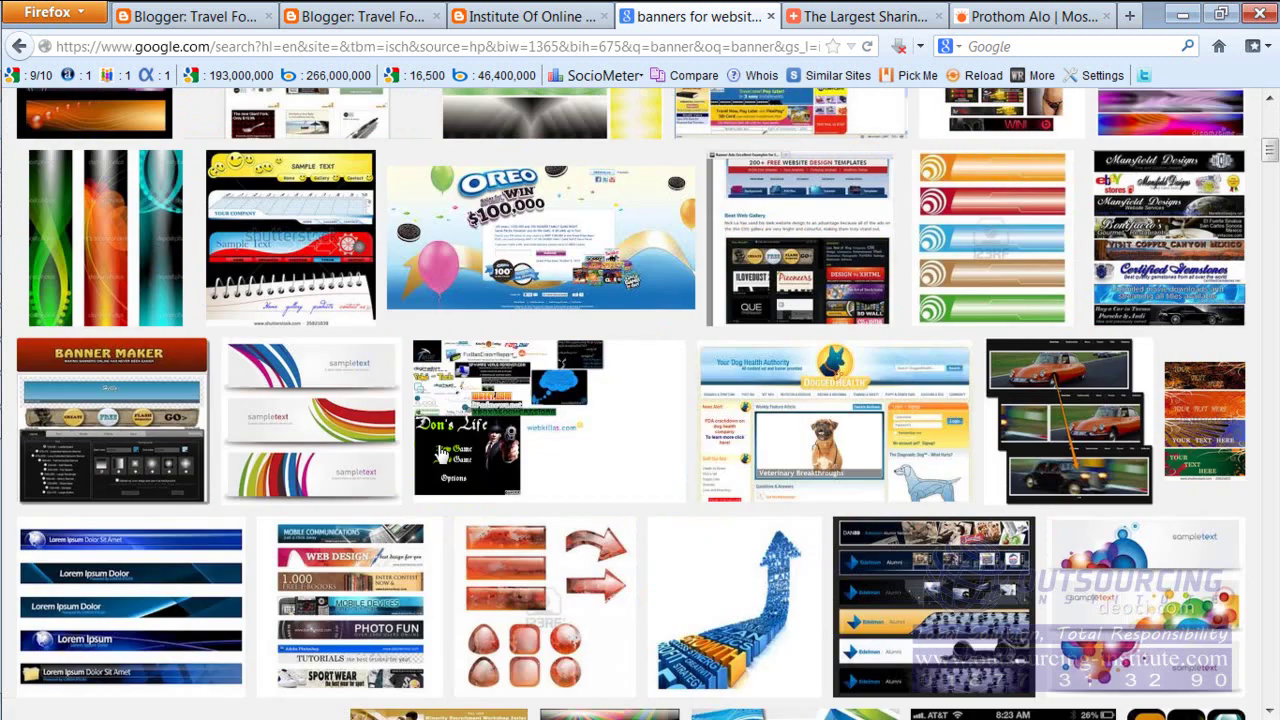
scroll(441, 452, down, 7)
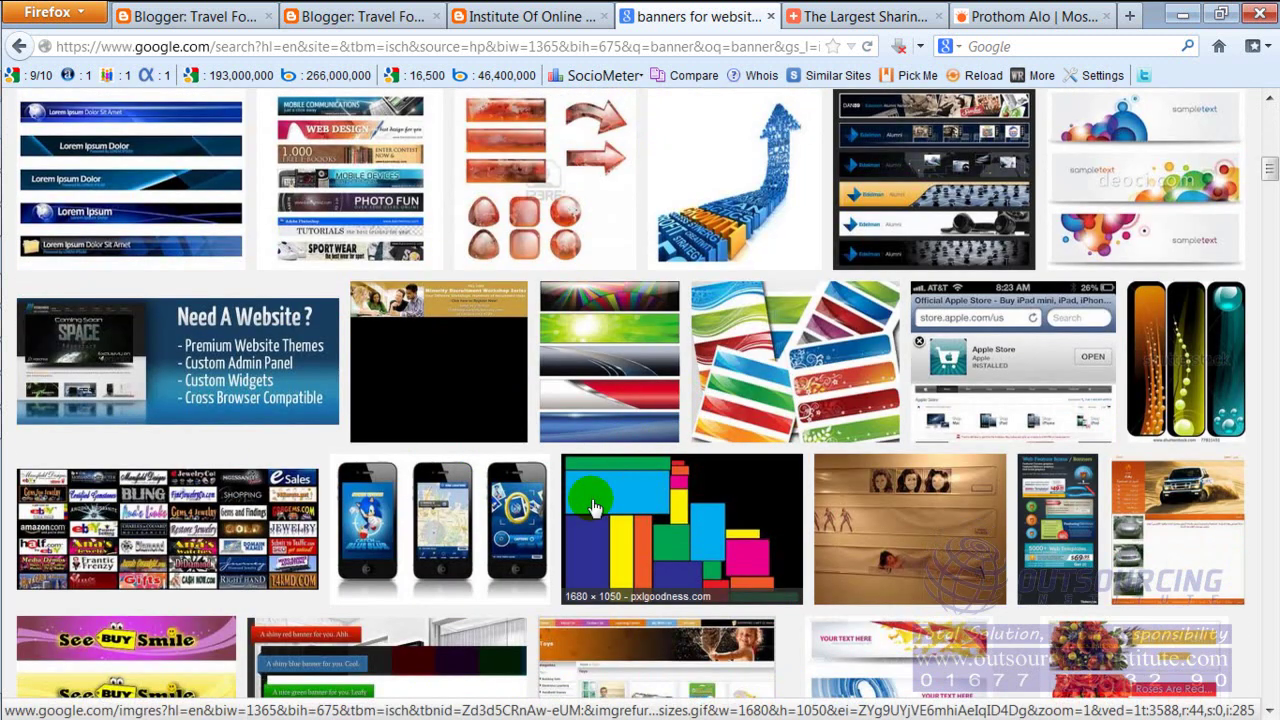
- Upload page-banners2d-website-design.jpg from the Pictures library as the blog's header image and save the header settings
click(165, 15)
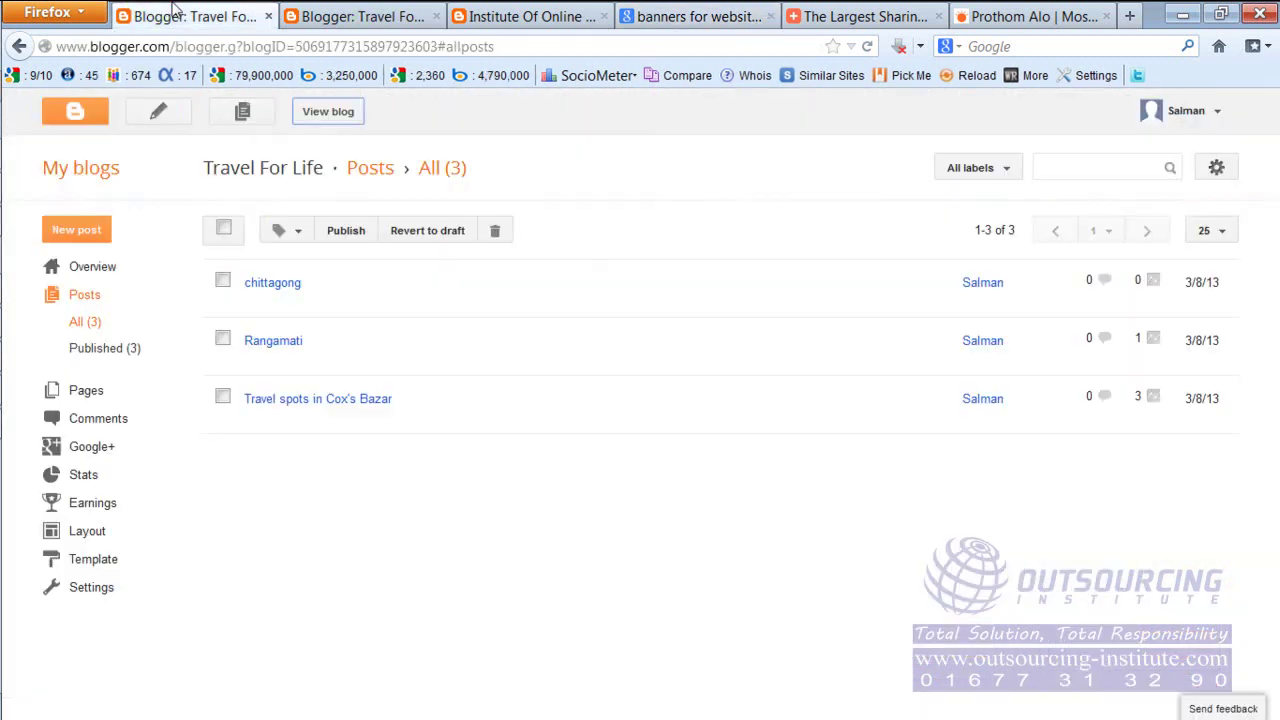
click(300, 12)
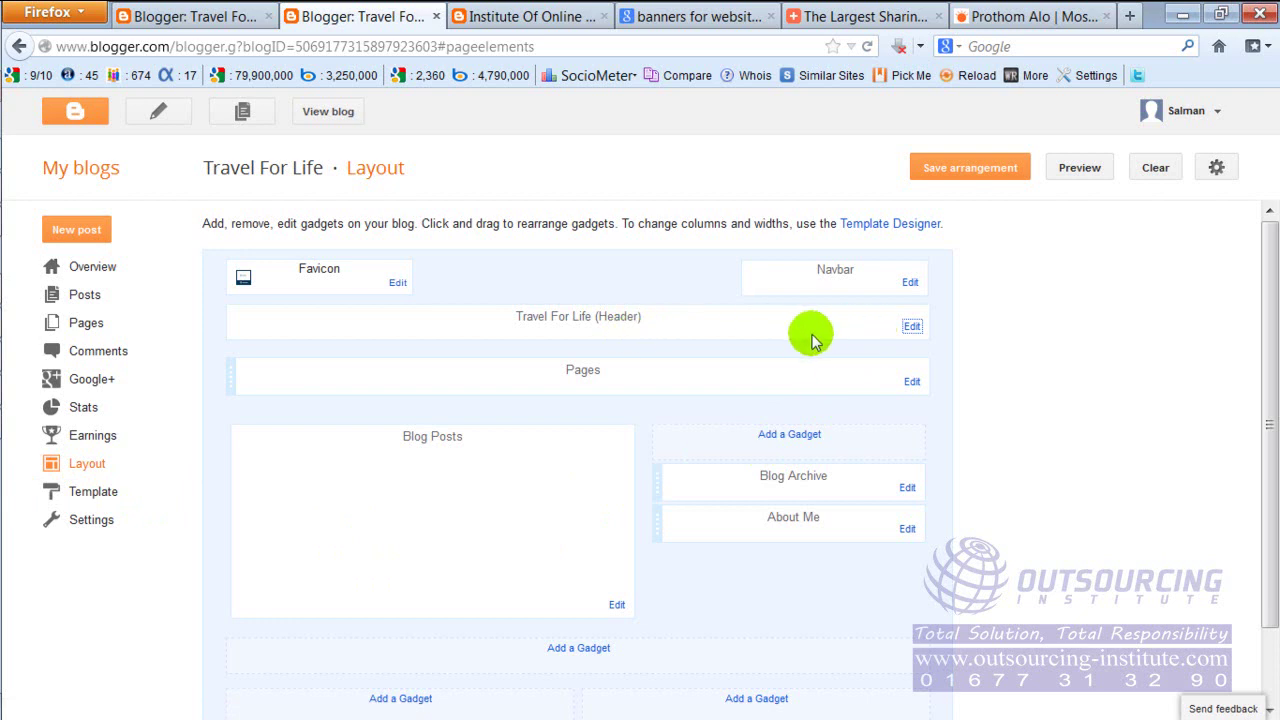
click(912, 328)
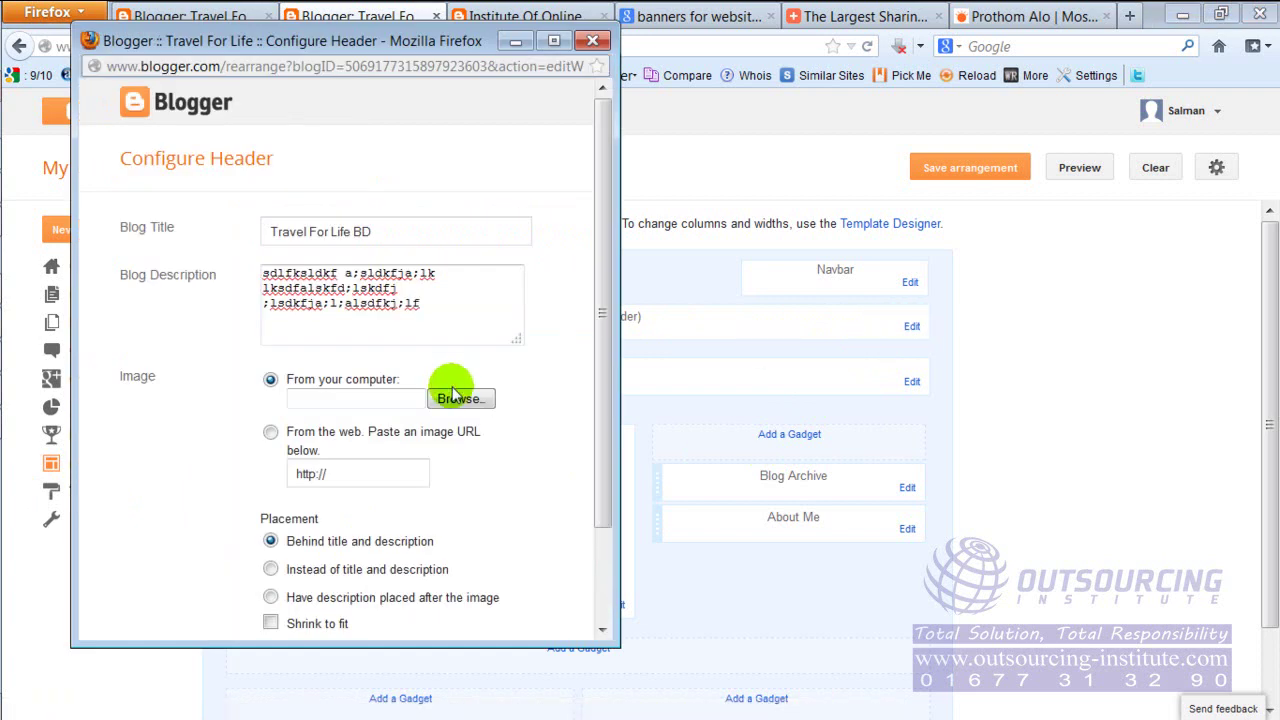
mouse_move(5, 248)
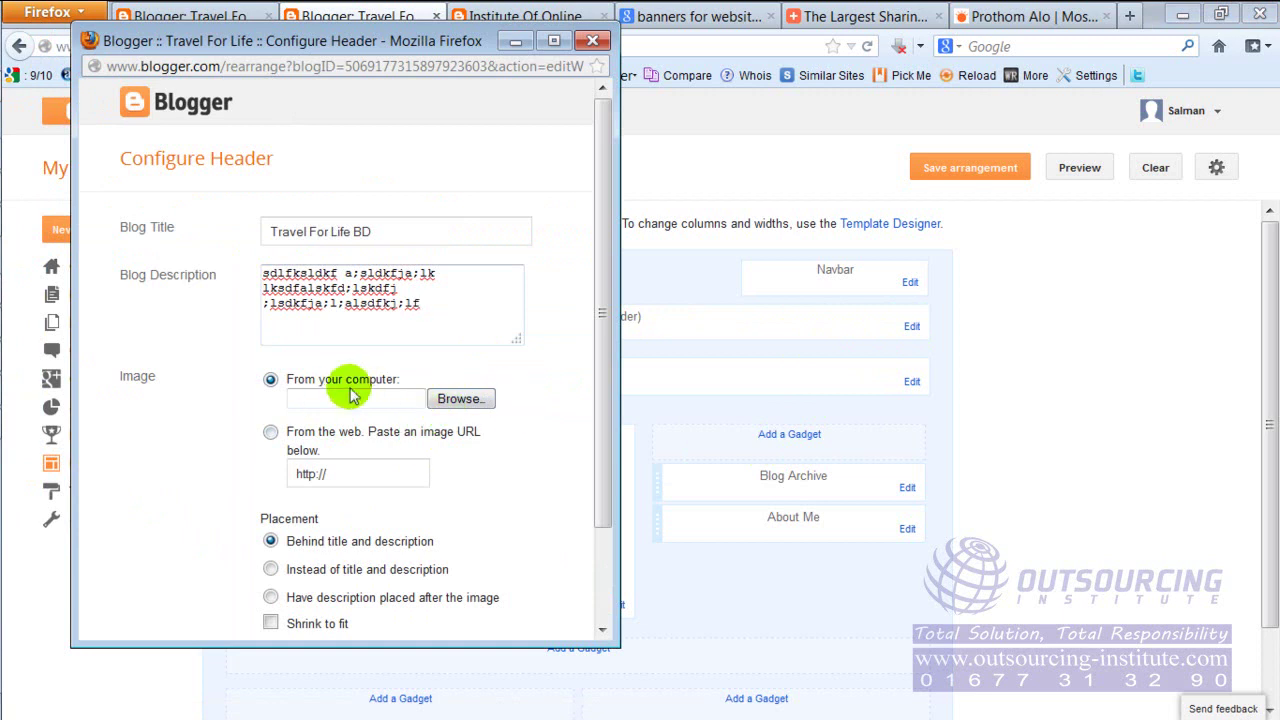
click(472, 402)
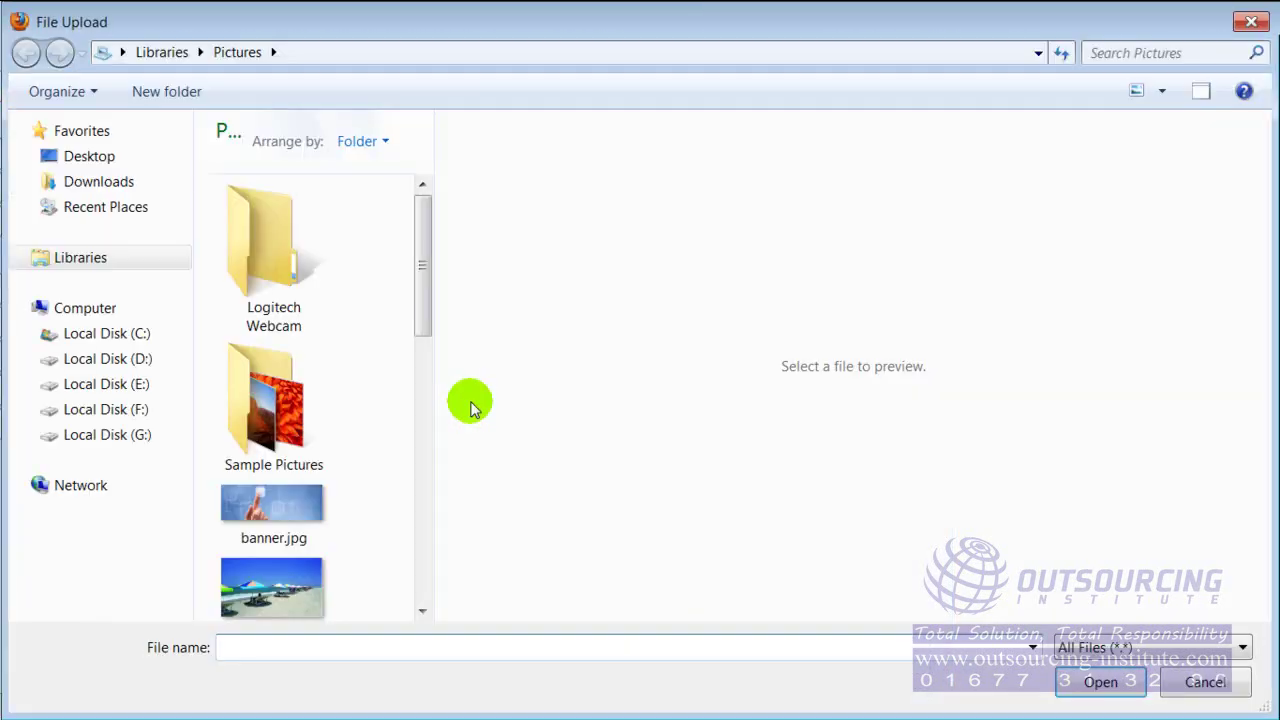
drag(430, 307, 423, 340)
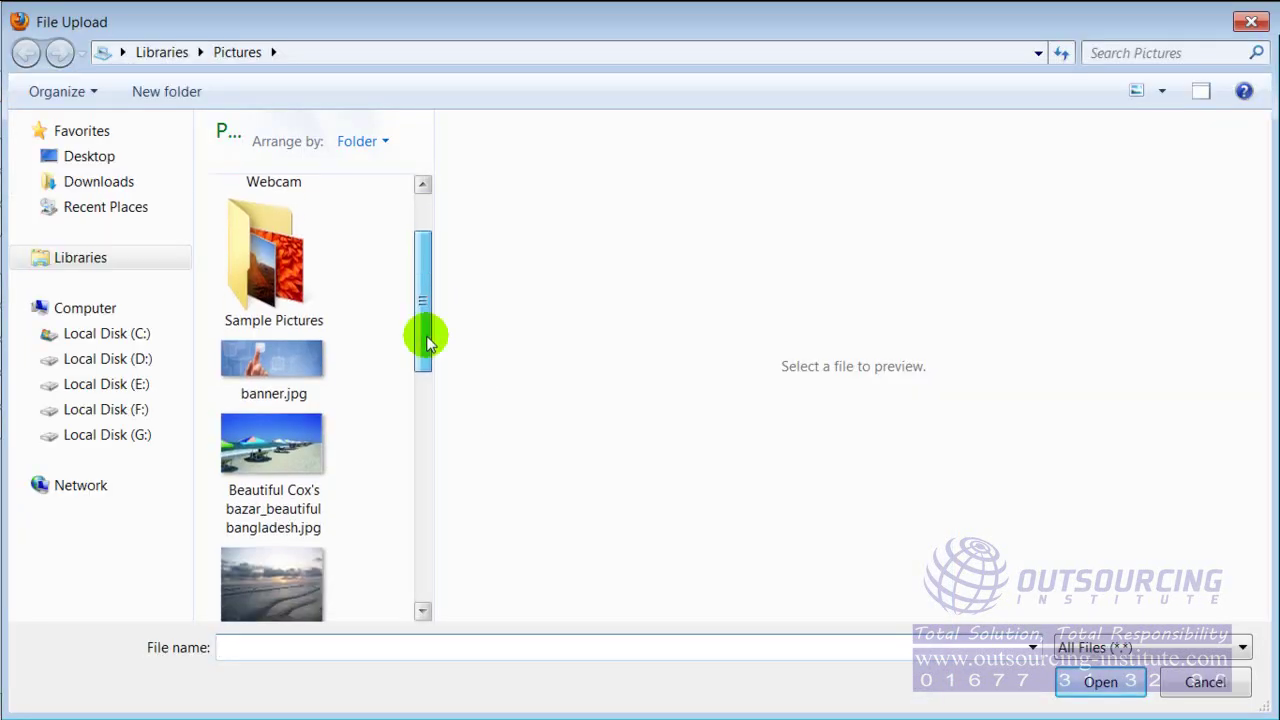
drag(428, 270, 437, 513)
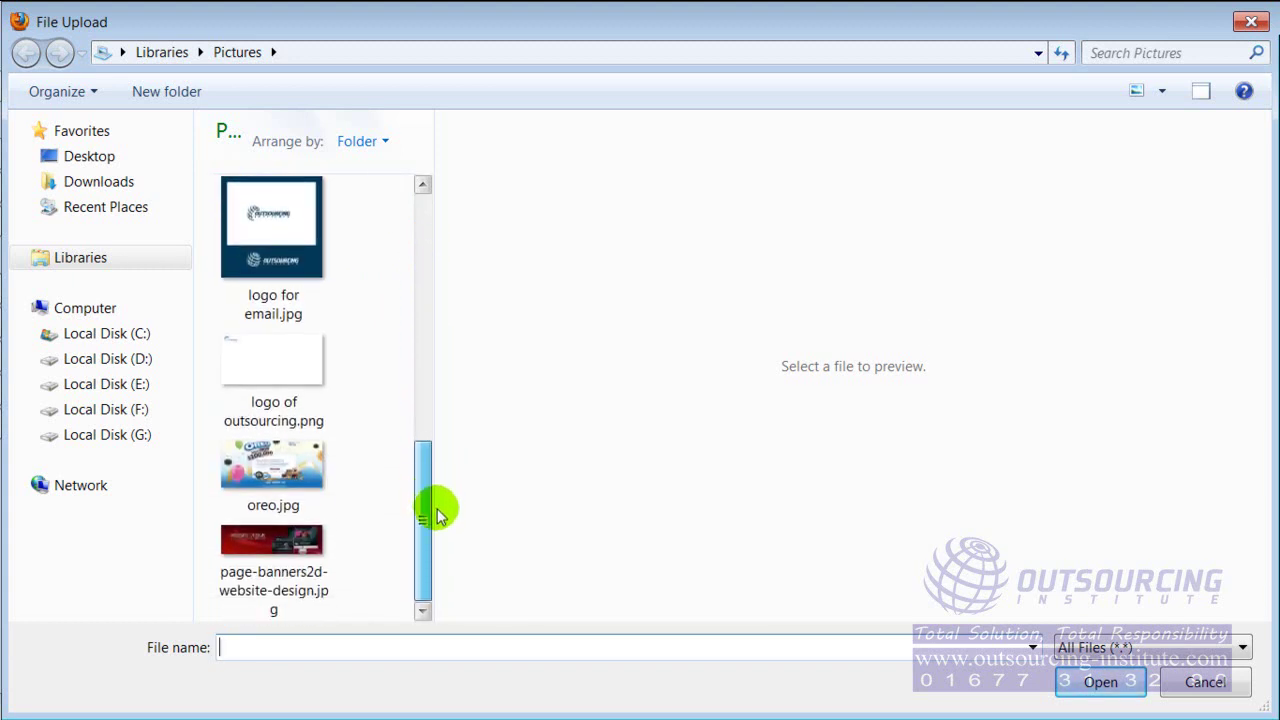
click(277, 545)
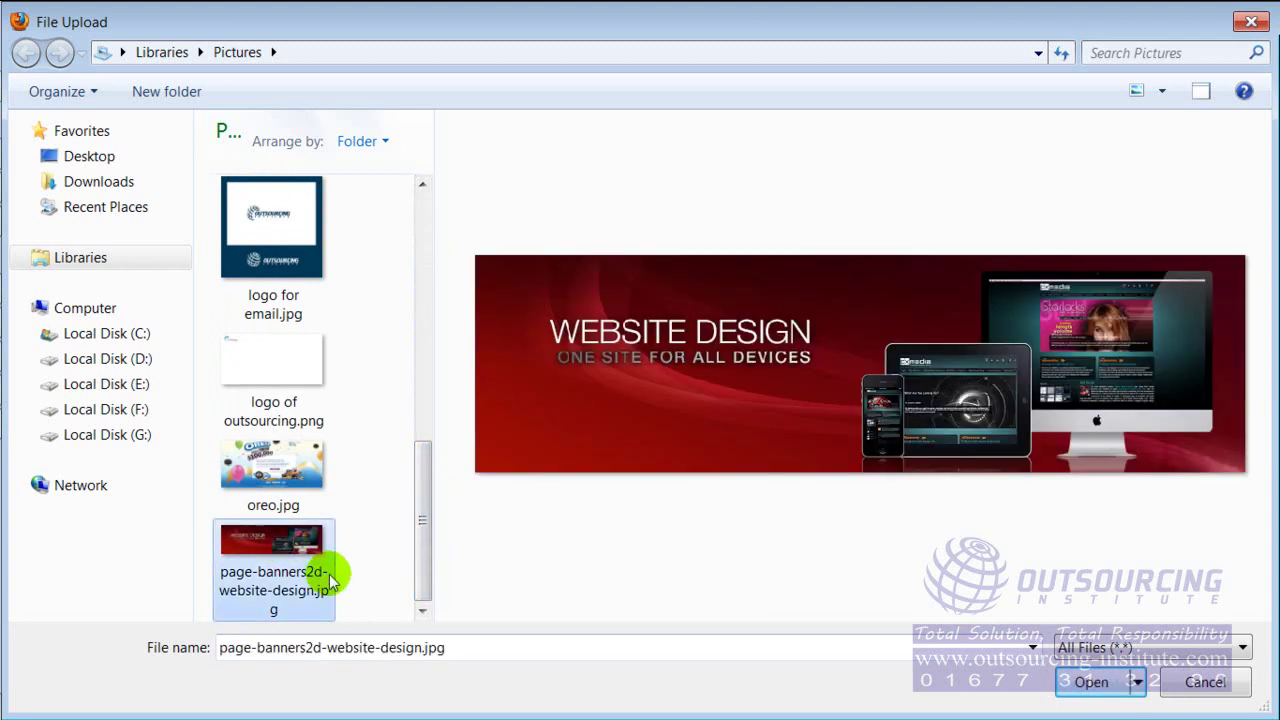
click(1093, 680)
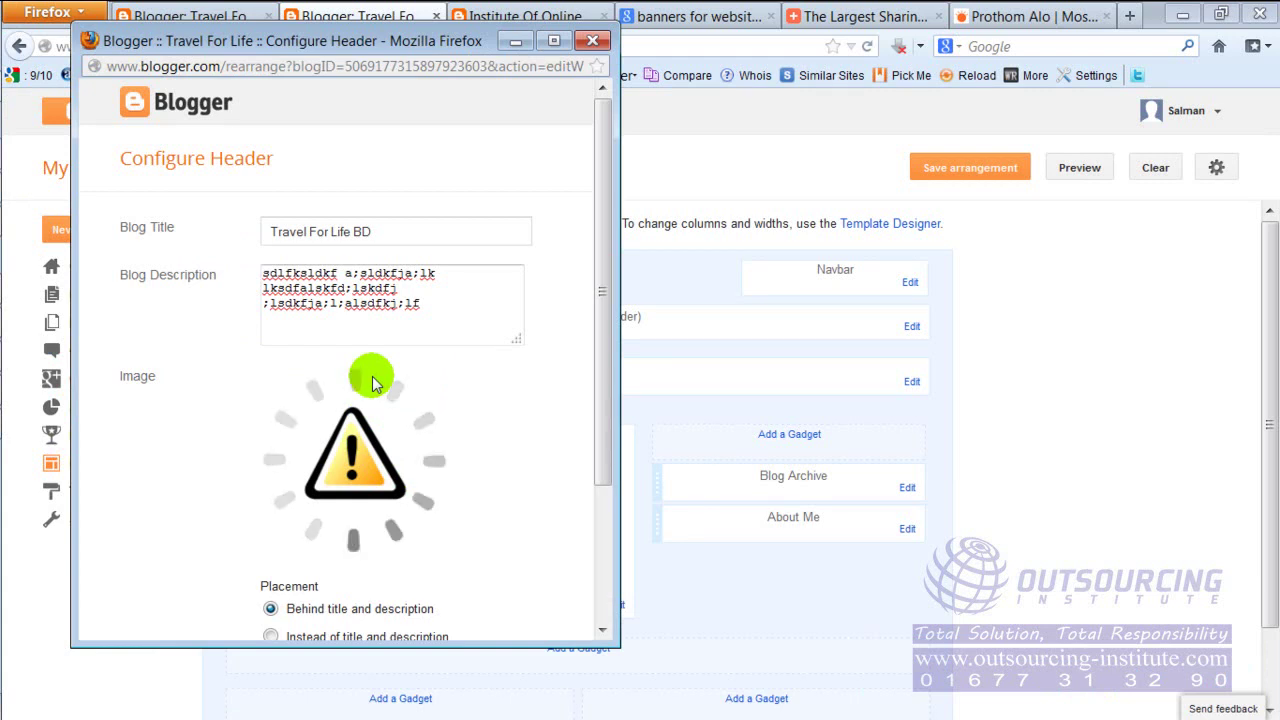
drag(600, 209, 601, 323)
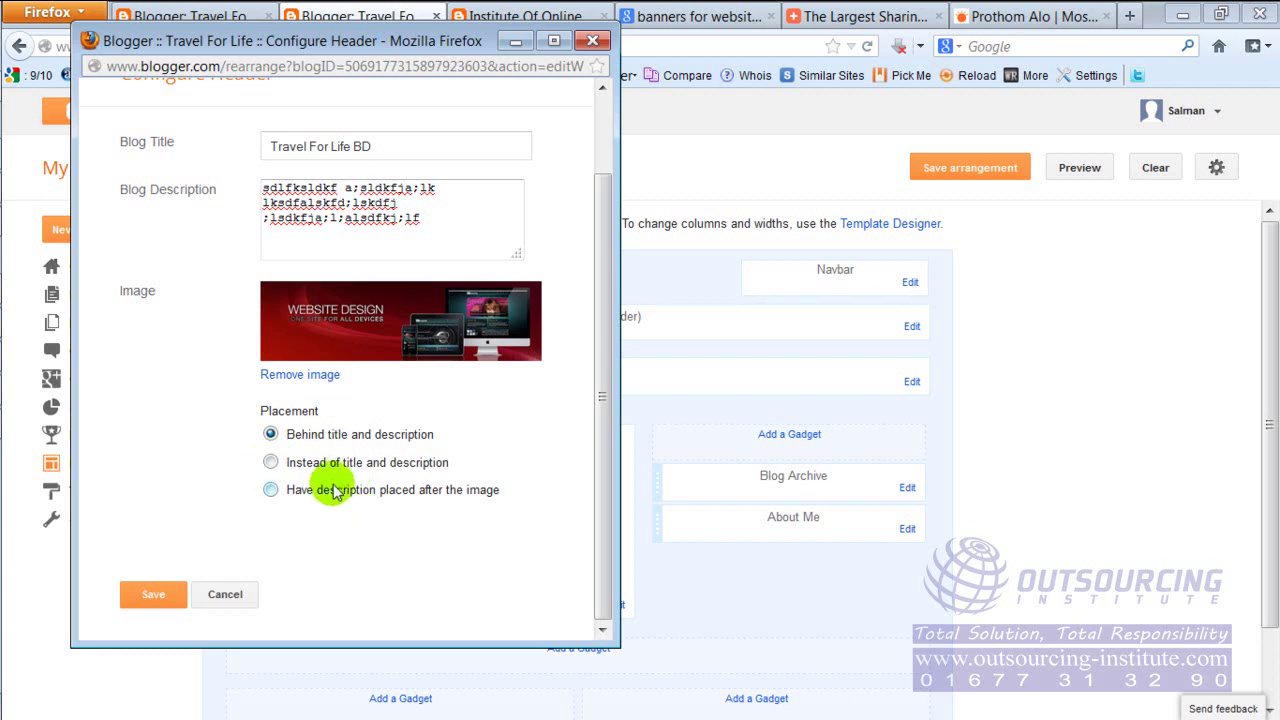
click(150, 595)
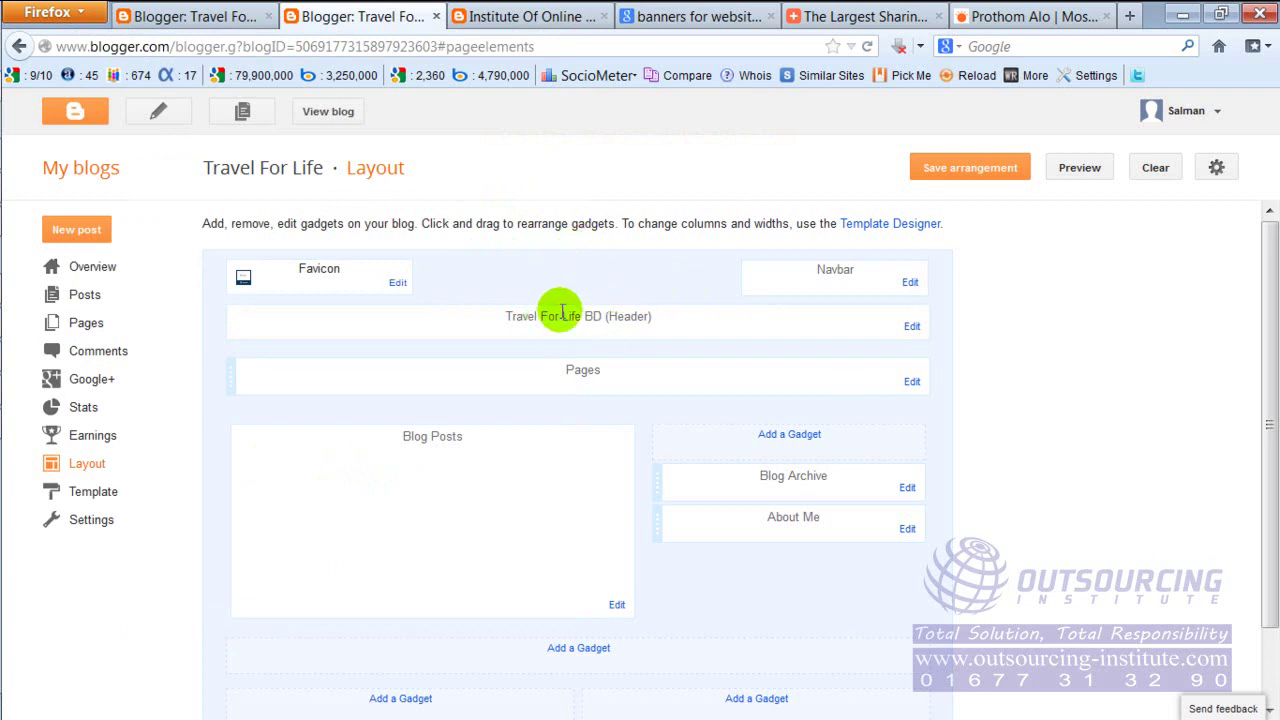
- Save the layout arrangement and view the live blog to check the new header
click(963, 180)
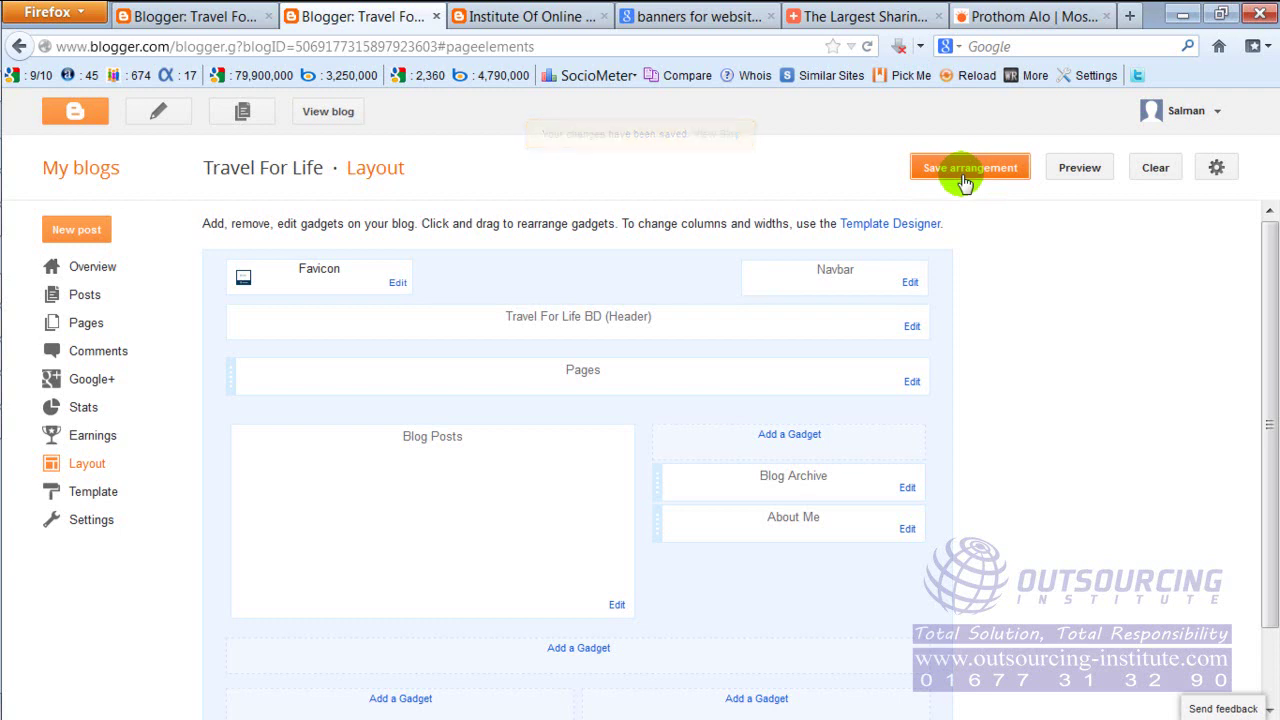
click(333, 113)
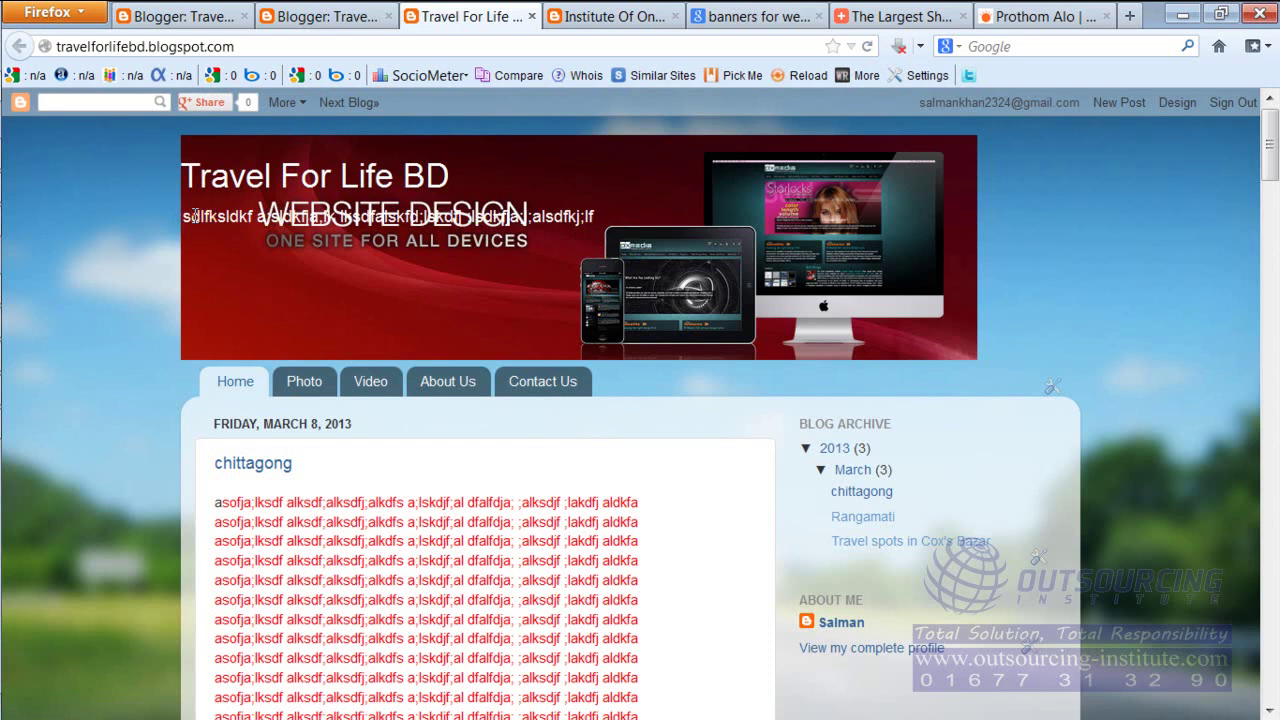
click(232, 218)
- Clear the blog description in the header gadget's settings and save the header
click(307, 10)
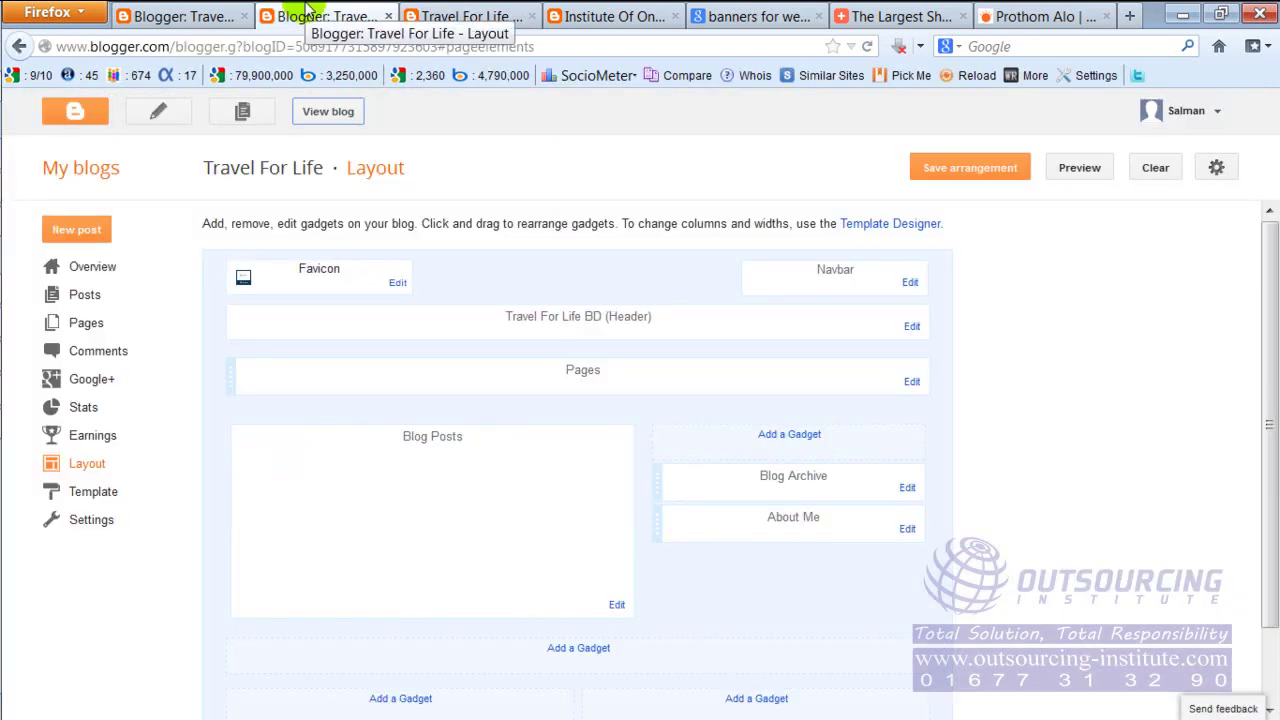
click(911, 325)
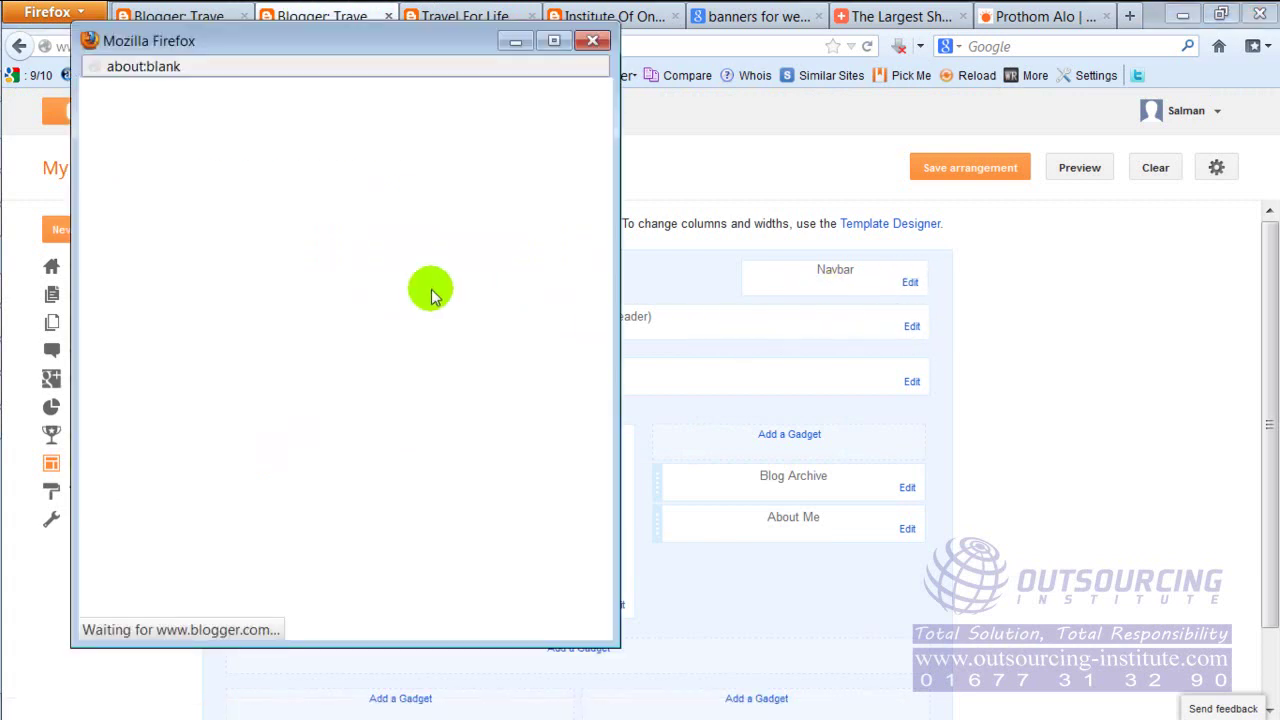
drag(450, 307, 246, 276)
key(BackSpace)
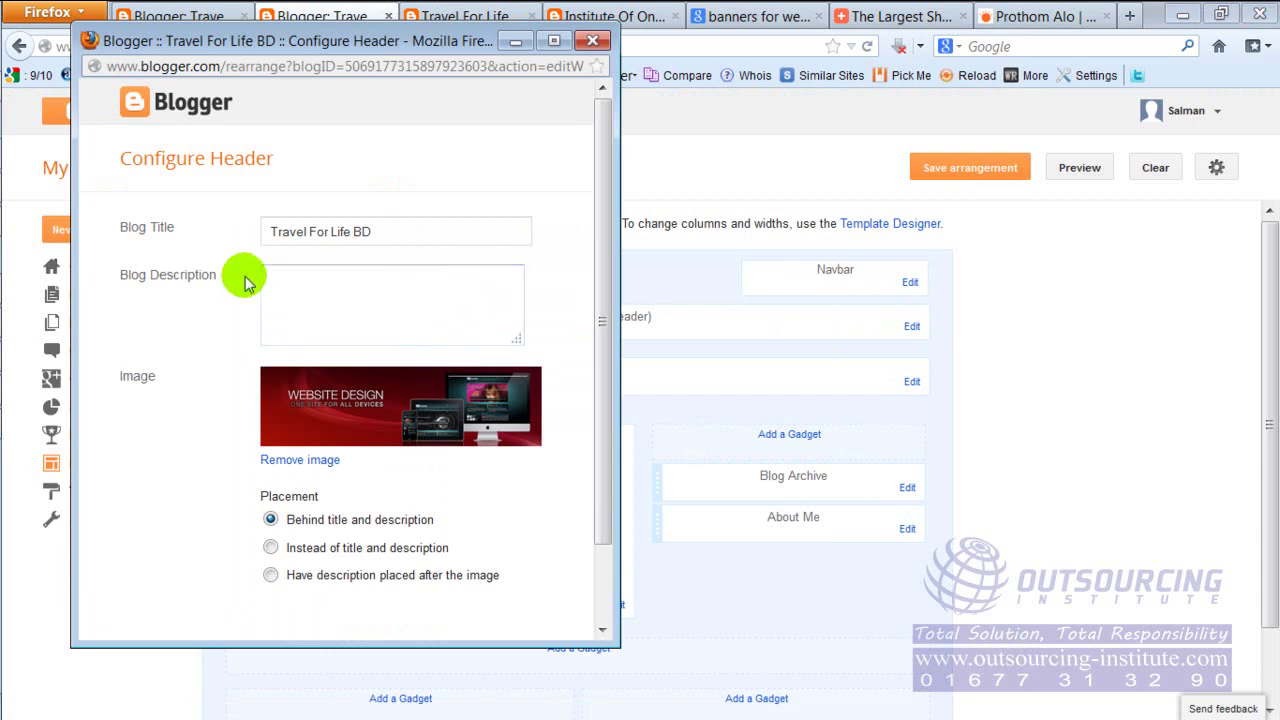
scroll(590, 300, down, 2)
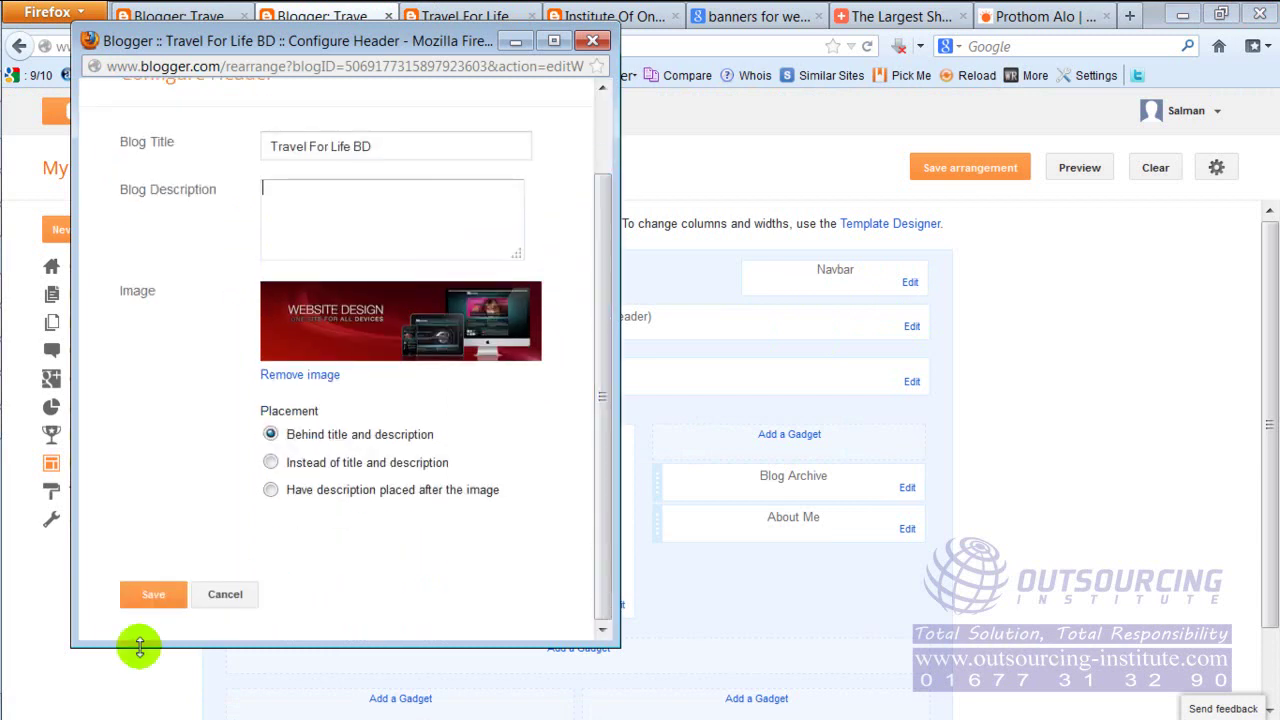
click(157, 594)
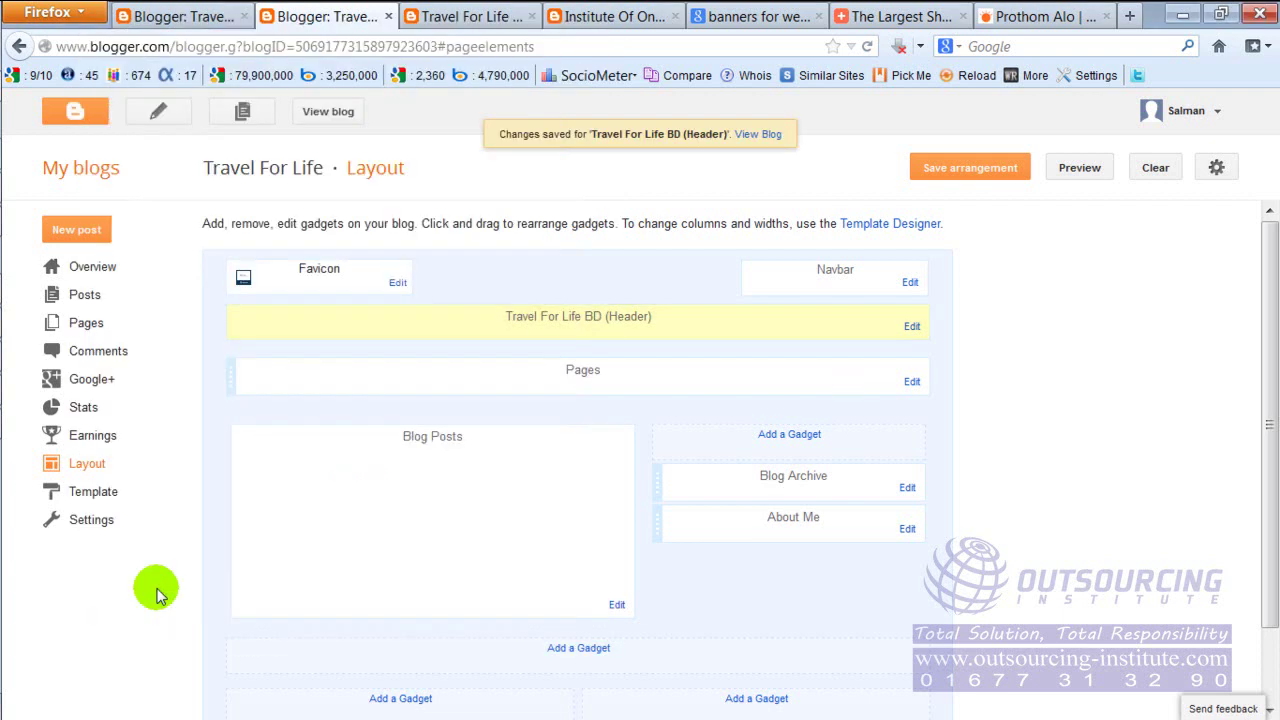
- Reload the live blog to check the header without its description
click(462, 17)
right_click(377, 288)
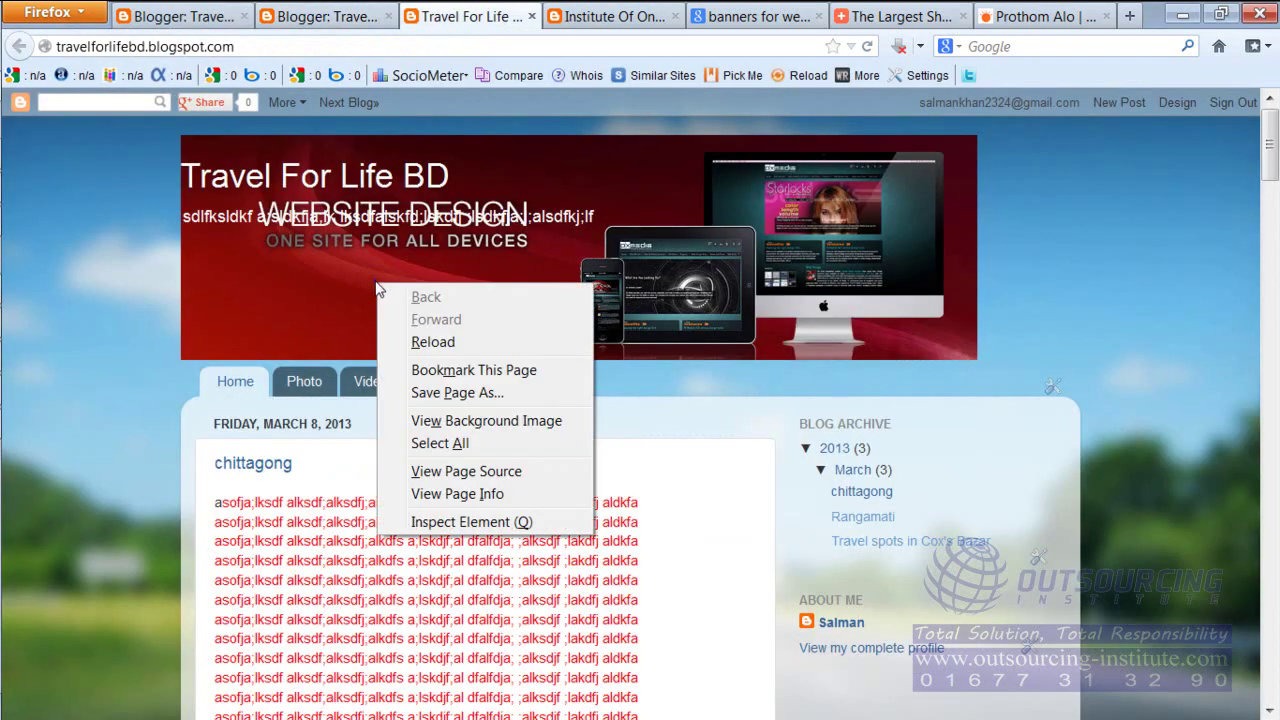
click(432, 342)
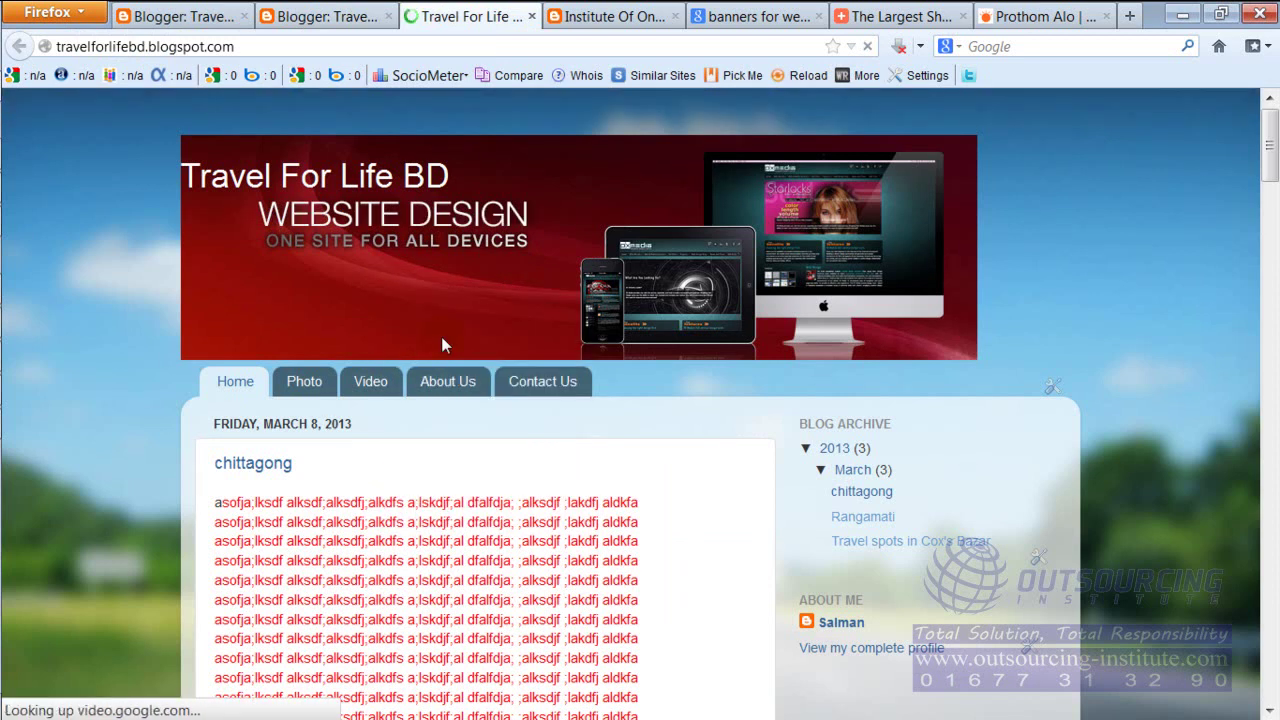
click(336, 32)
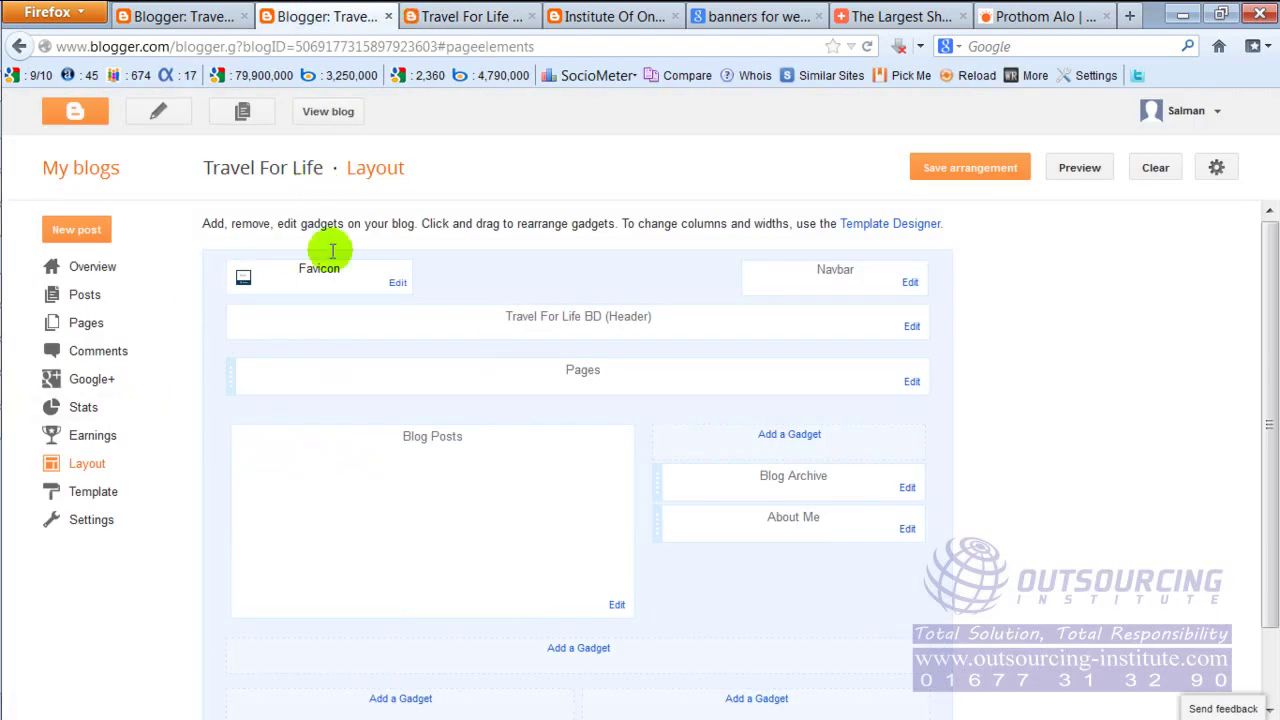
click(446, 18)
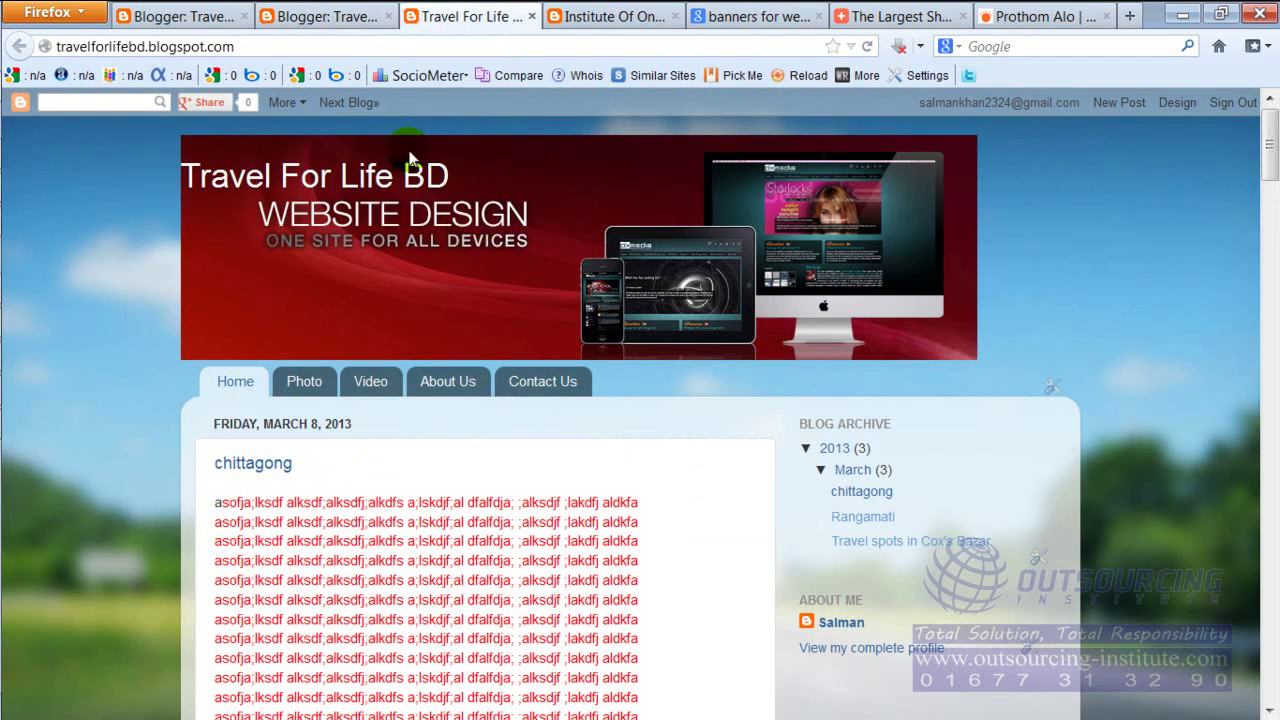
click(330, 16)
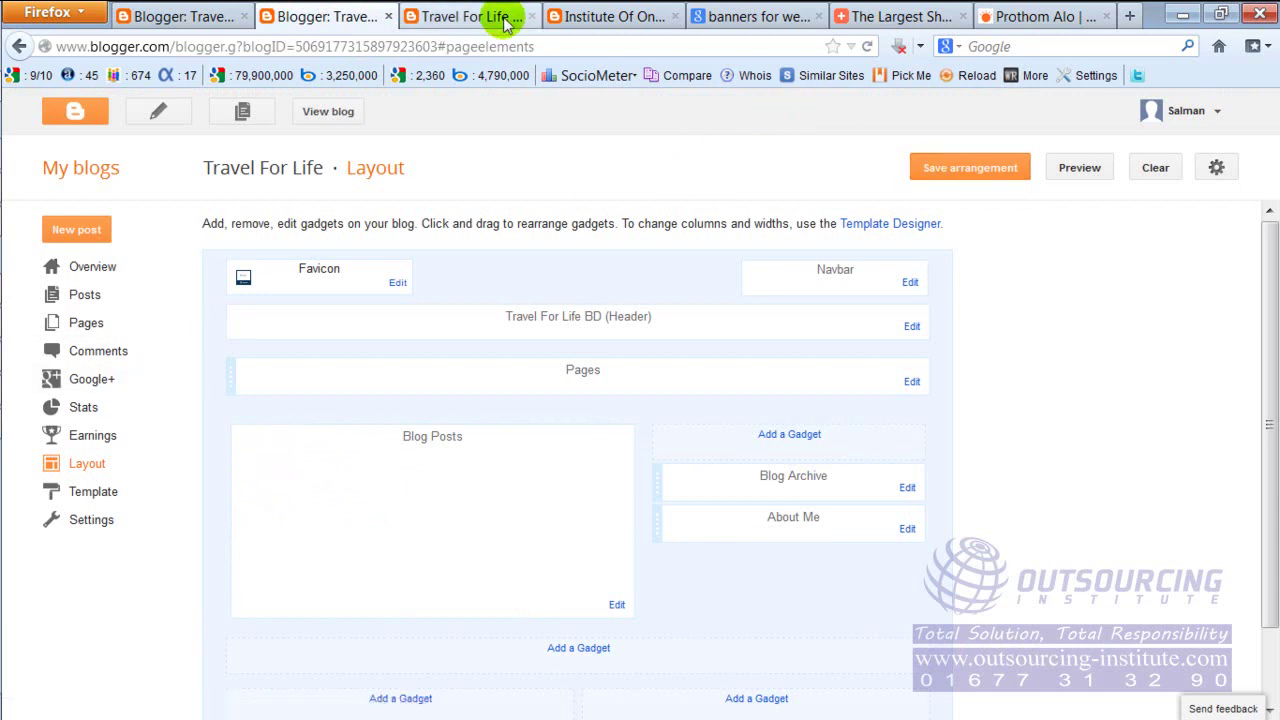
click(470, 12)
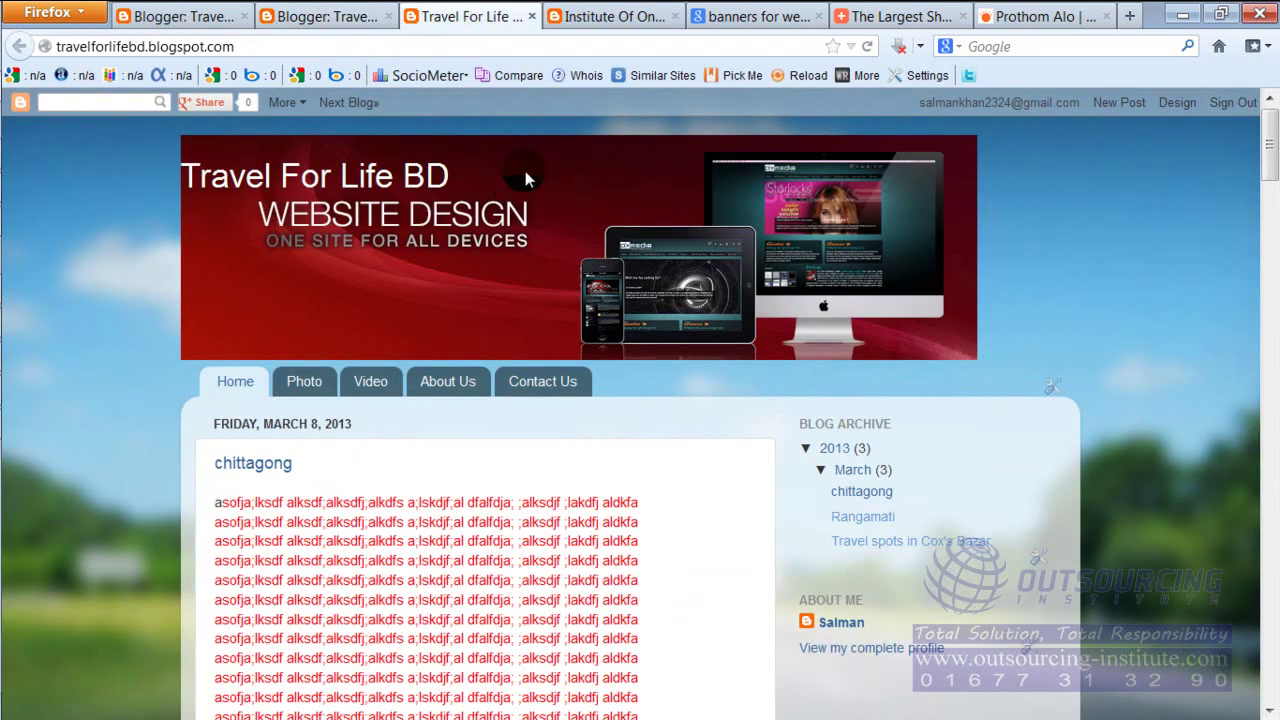
right_click(1054, 243)
click(1005, 180)
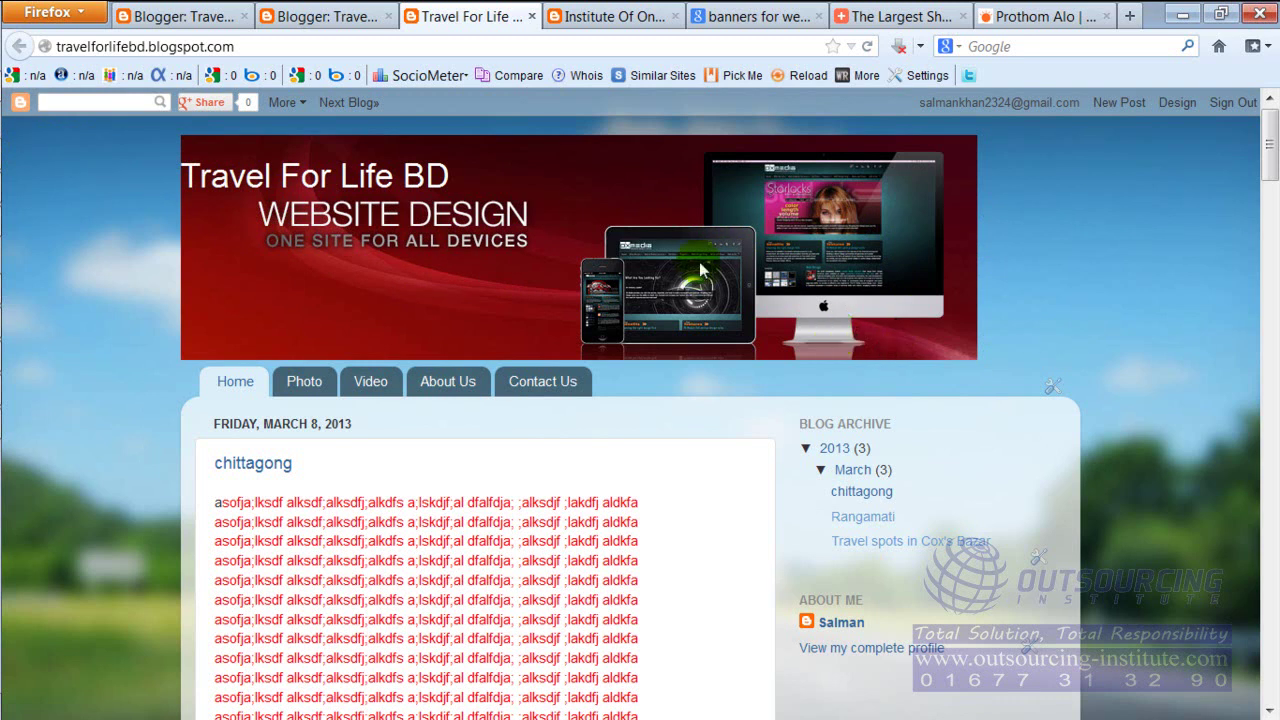
click(168, 16)
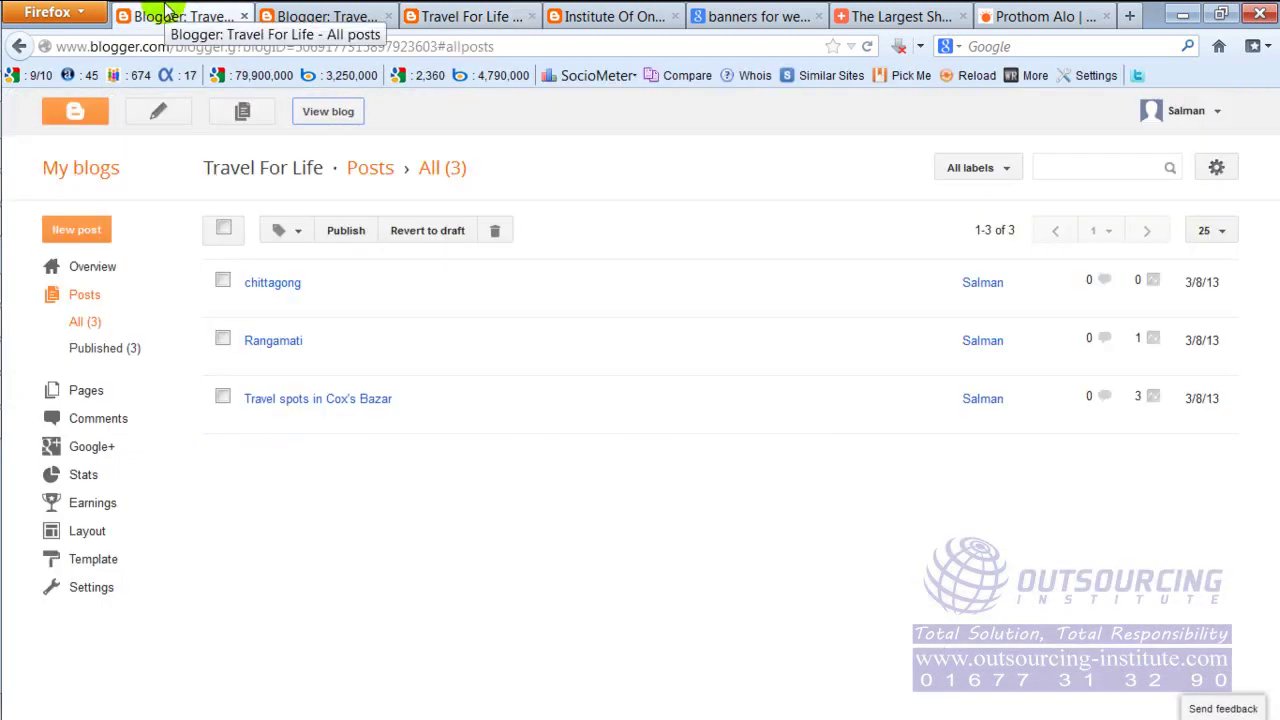
click(332, 18)
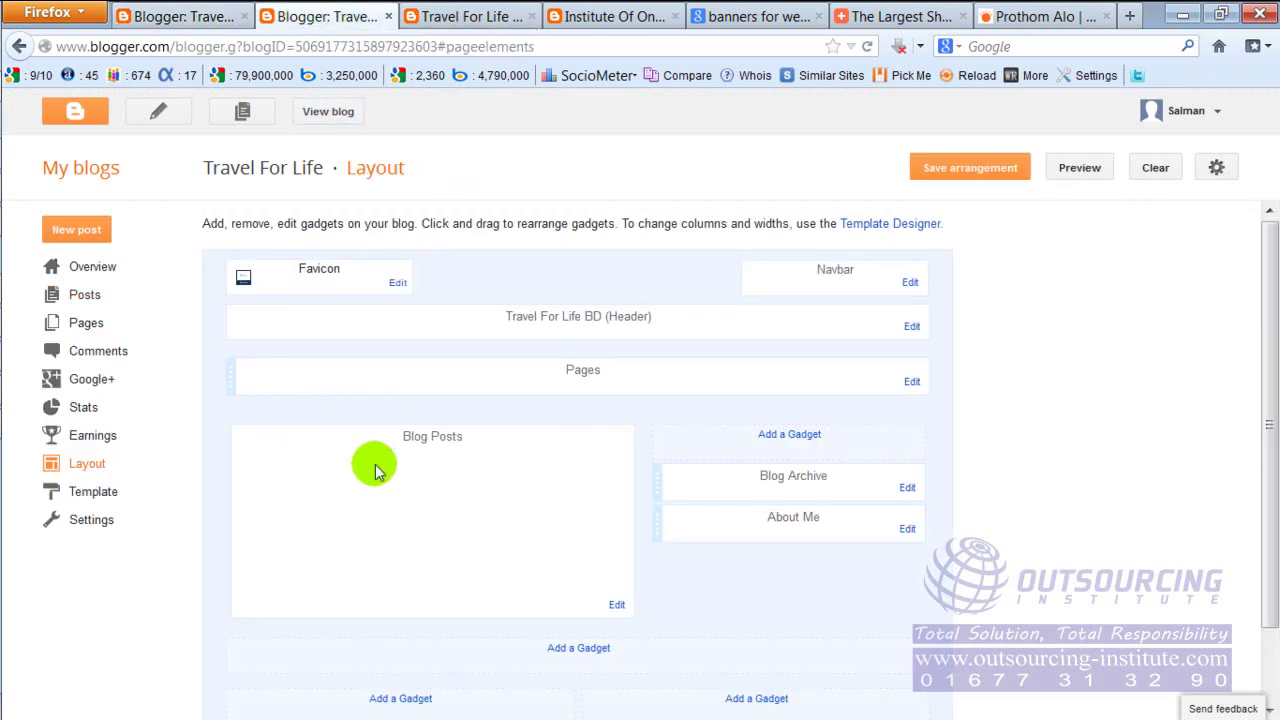
click(480, 16)
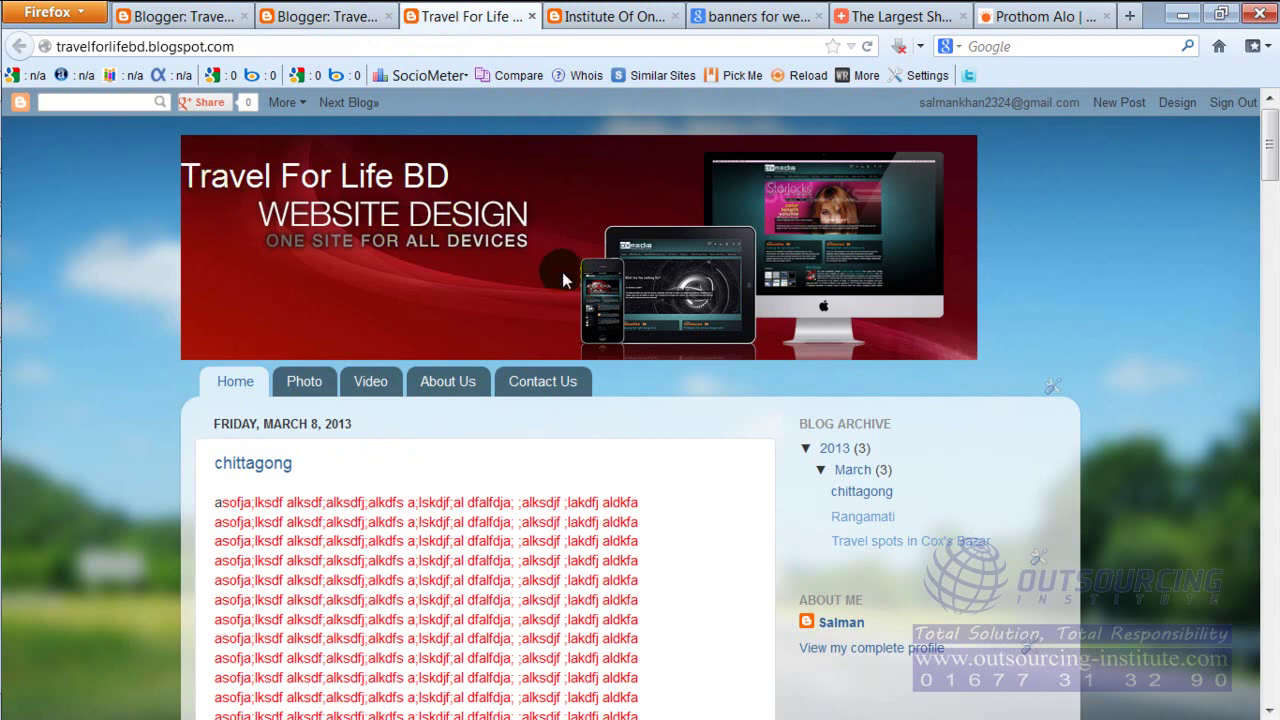
- Switch to Paint to read the design feature list in 50.2 Web site design part 2.png, and return to Firefox
mouse_move(29, 423)
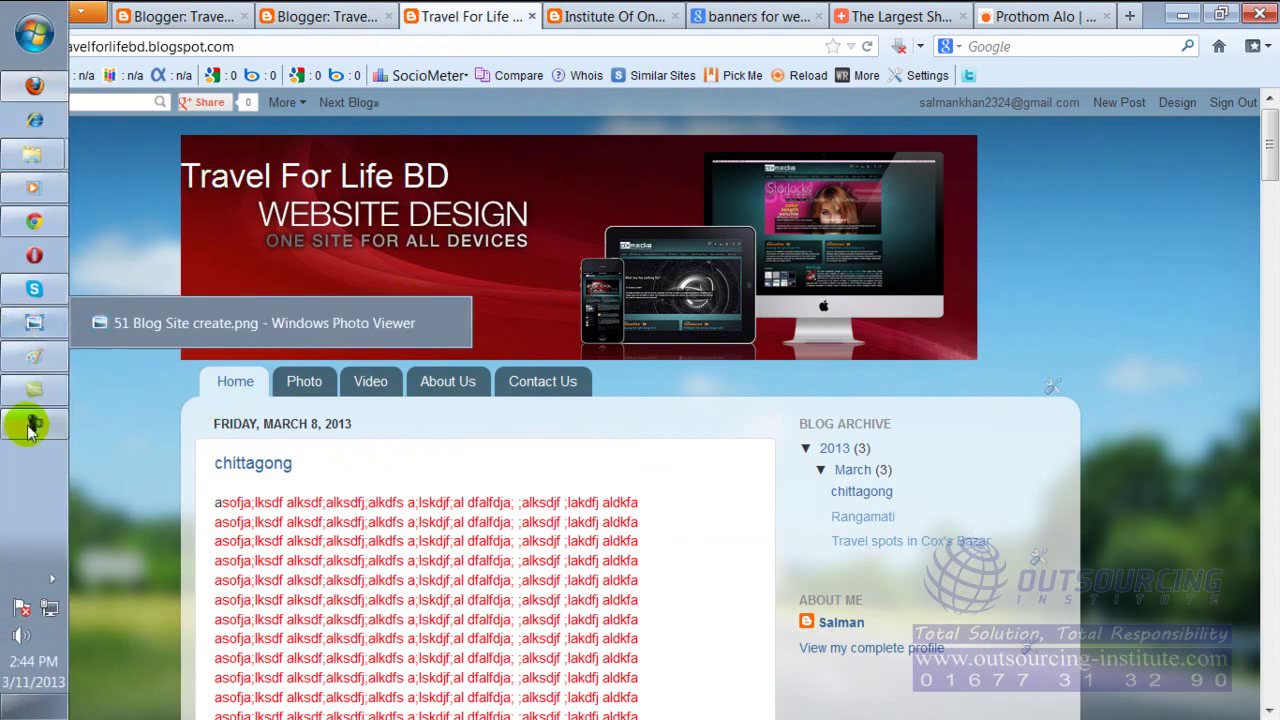
click(33, 362)
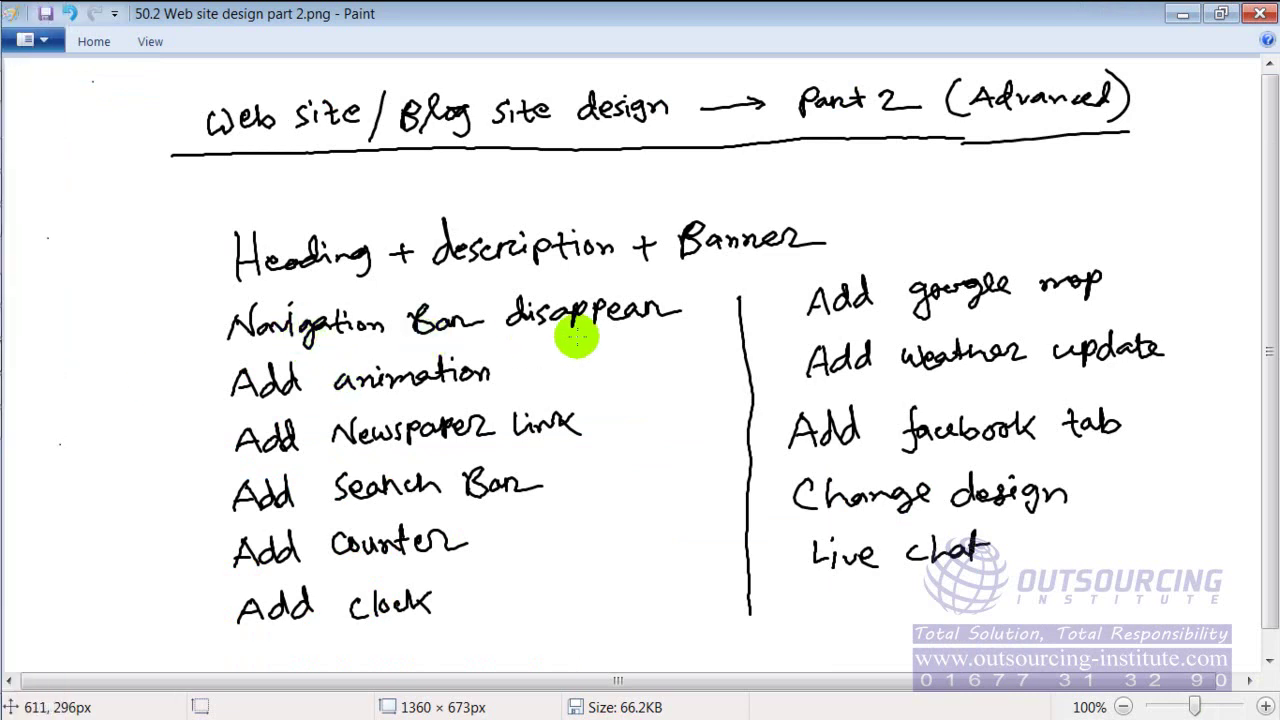
mouse_move(4, 222)
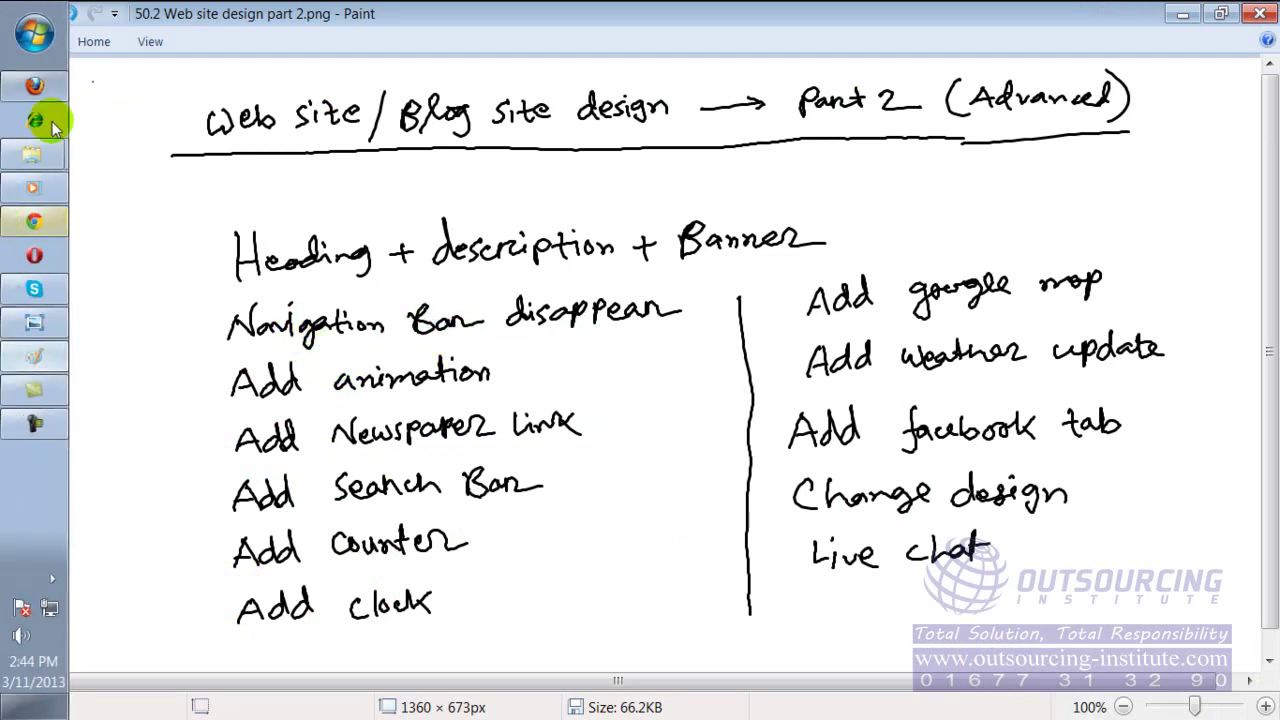
click(34, 86)
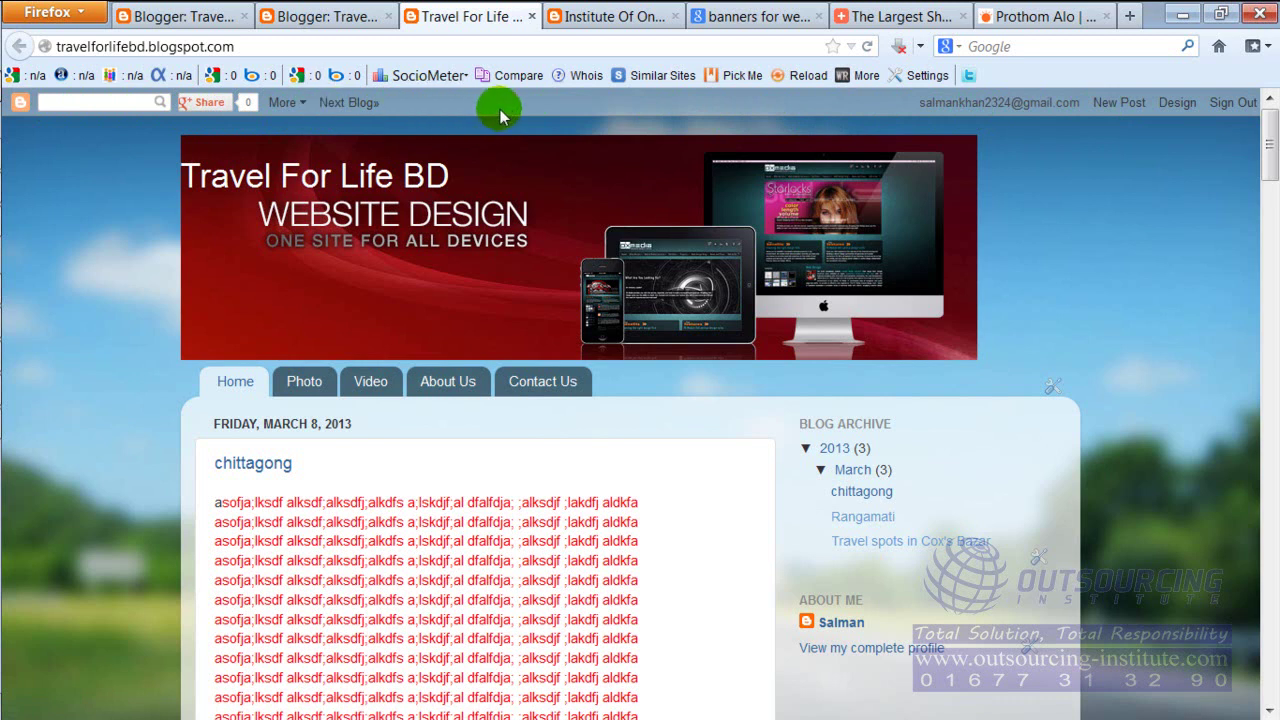
- Set the blog's Navbar gadget to Off in the layout editor, save it, and reload the live blog
click(330, 12)
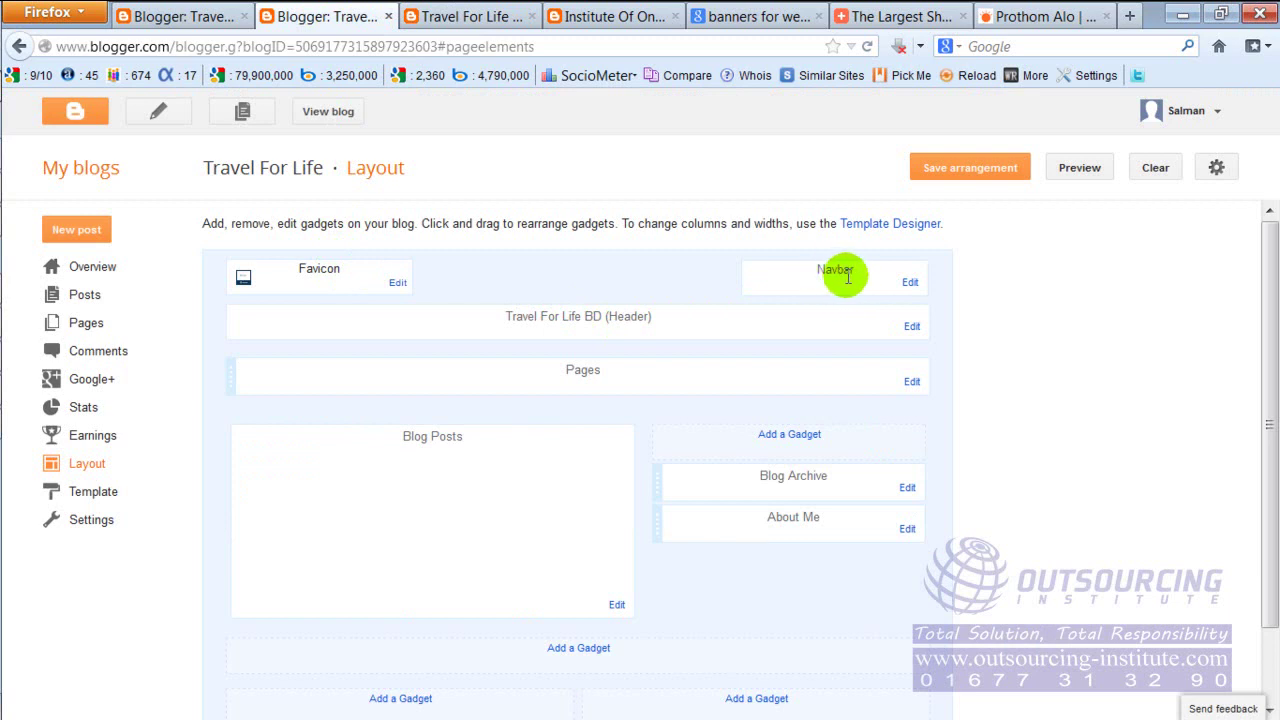
click(910, 283)
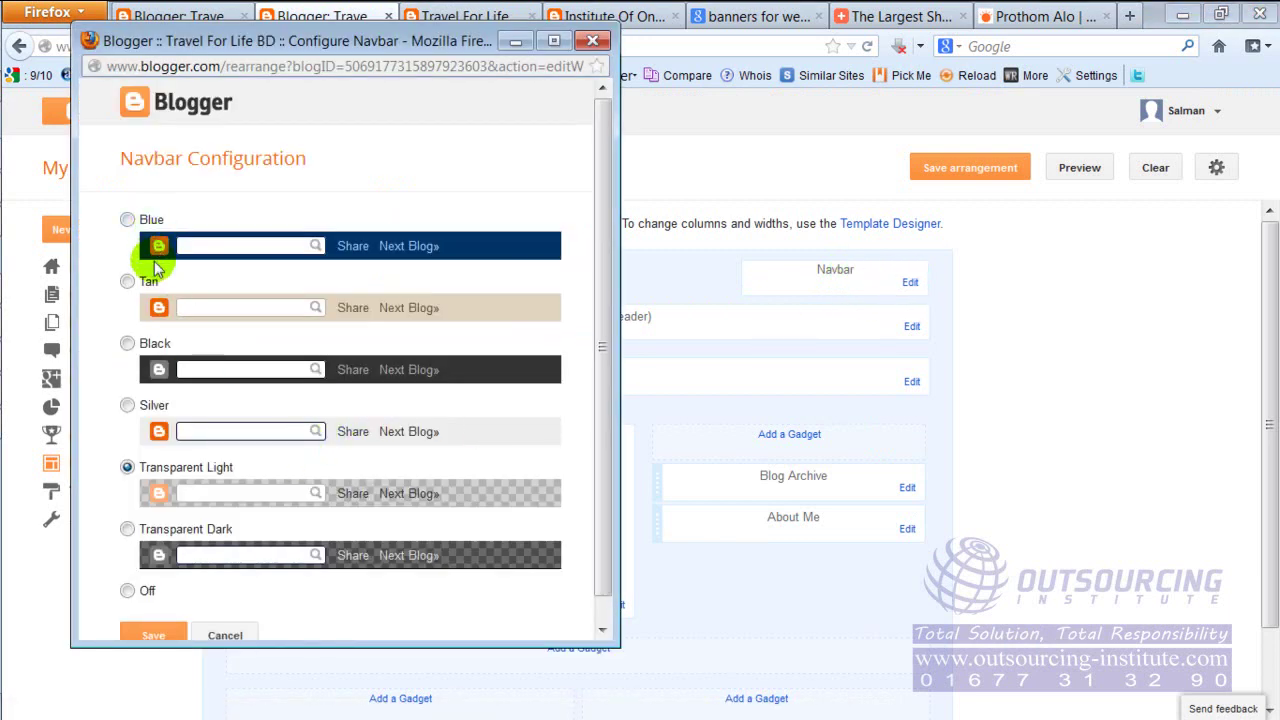
click(129, 591)
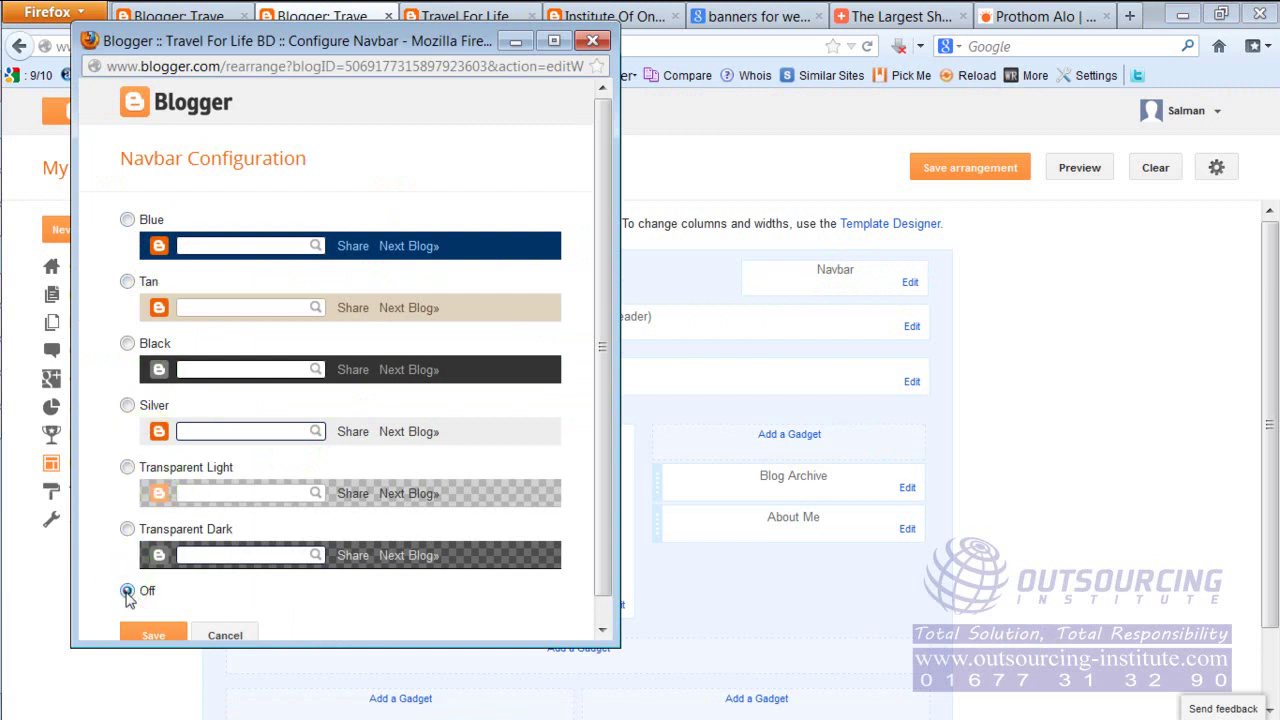
click(150, 637)
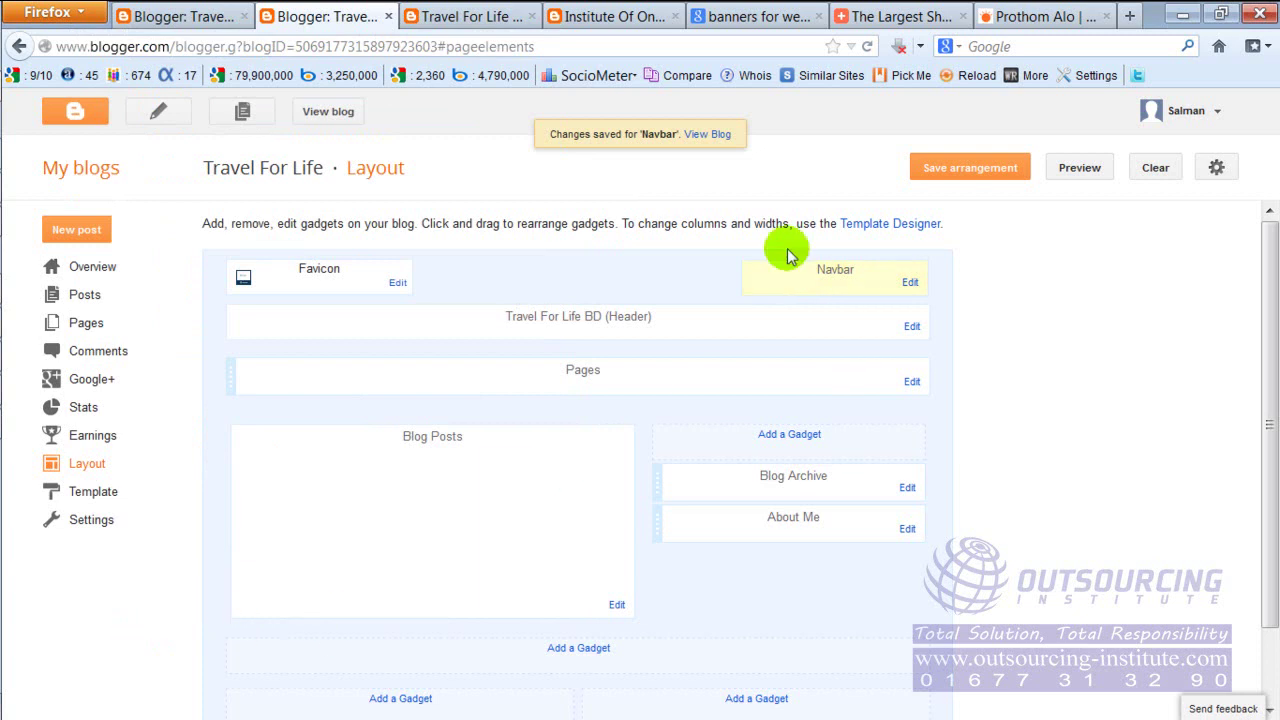
click(465, 16)
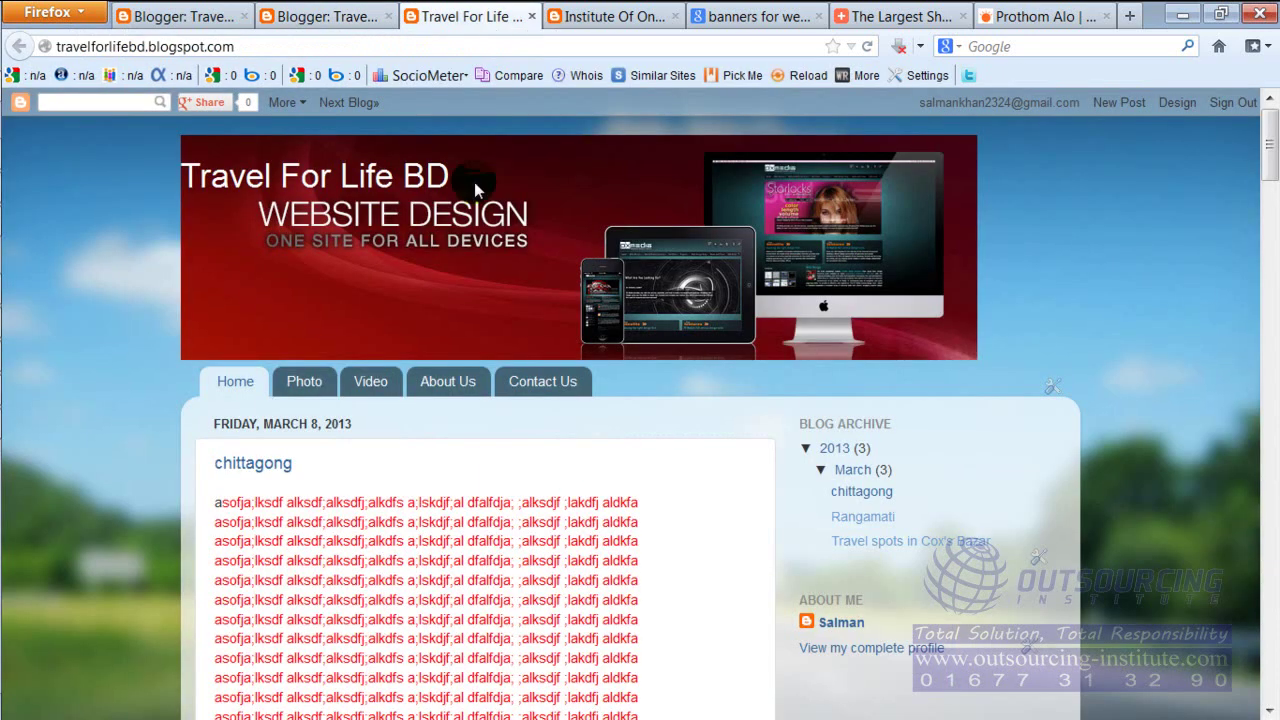
right_click(596, 163)
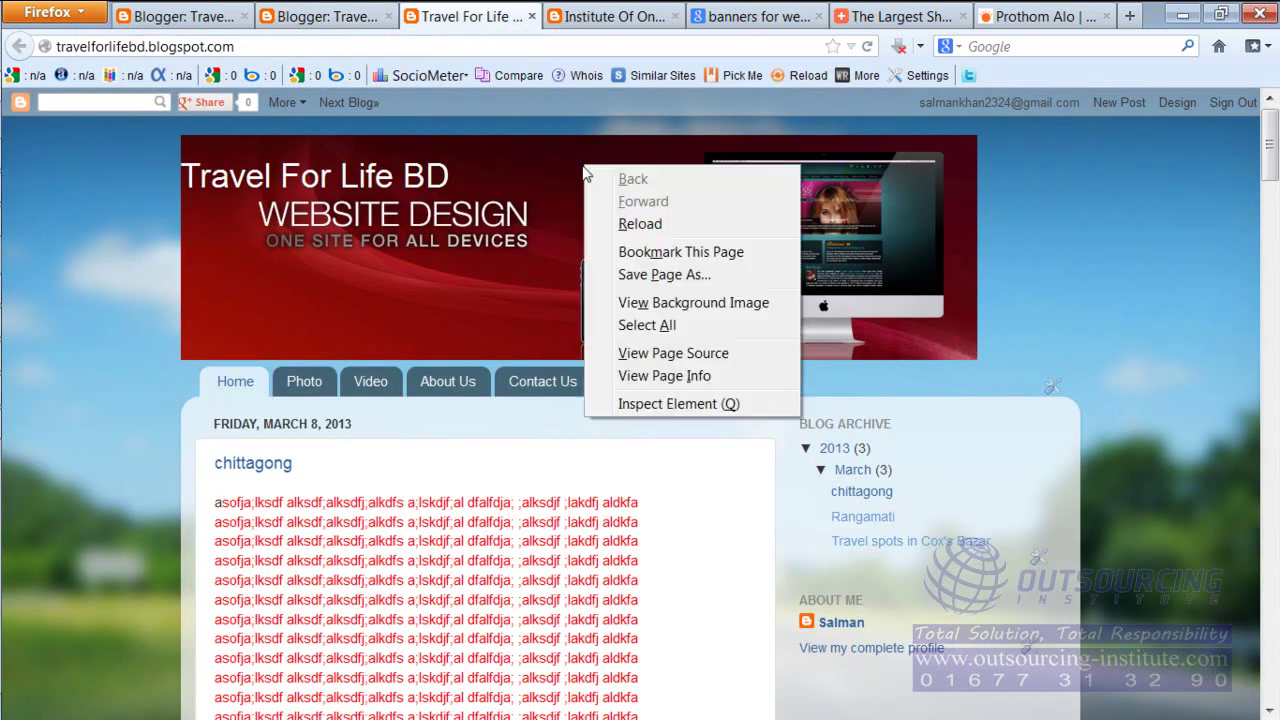
click(650, 217)
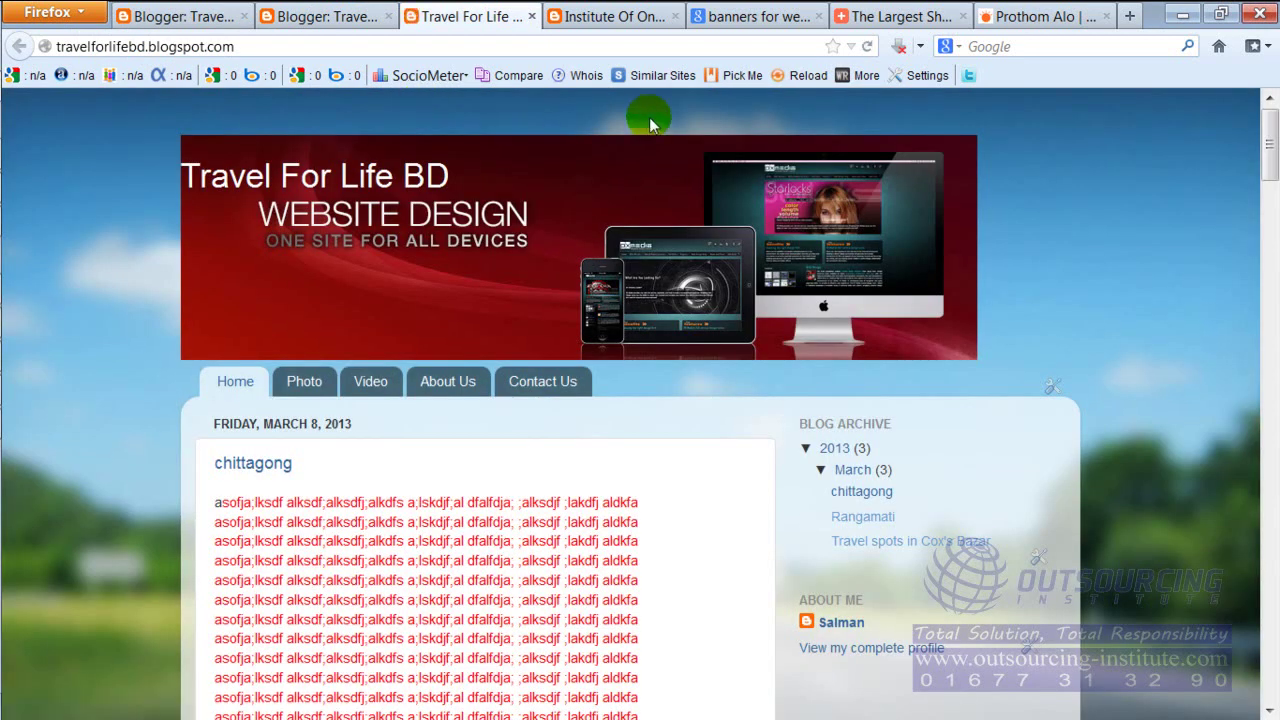
- Set the Navbar gadget's style to Blue and save both the gadget and the layout arrangement
click(340, 17)
click(908, 284)
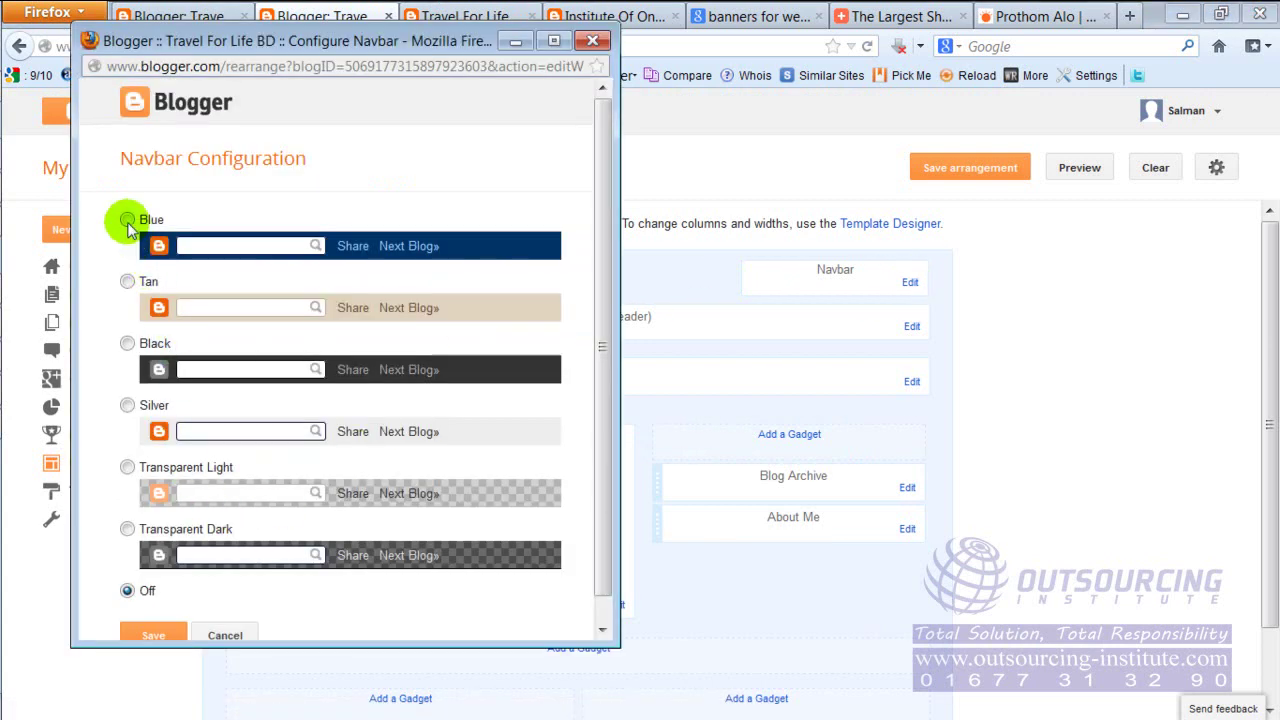
click(128, 470)
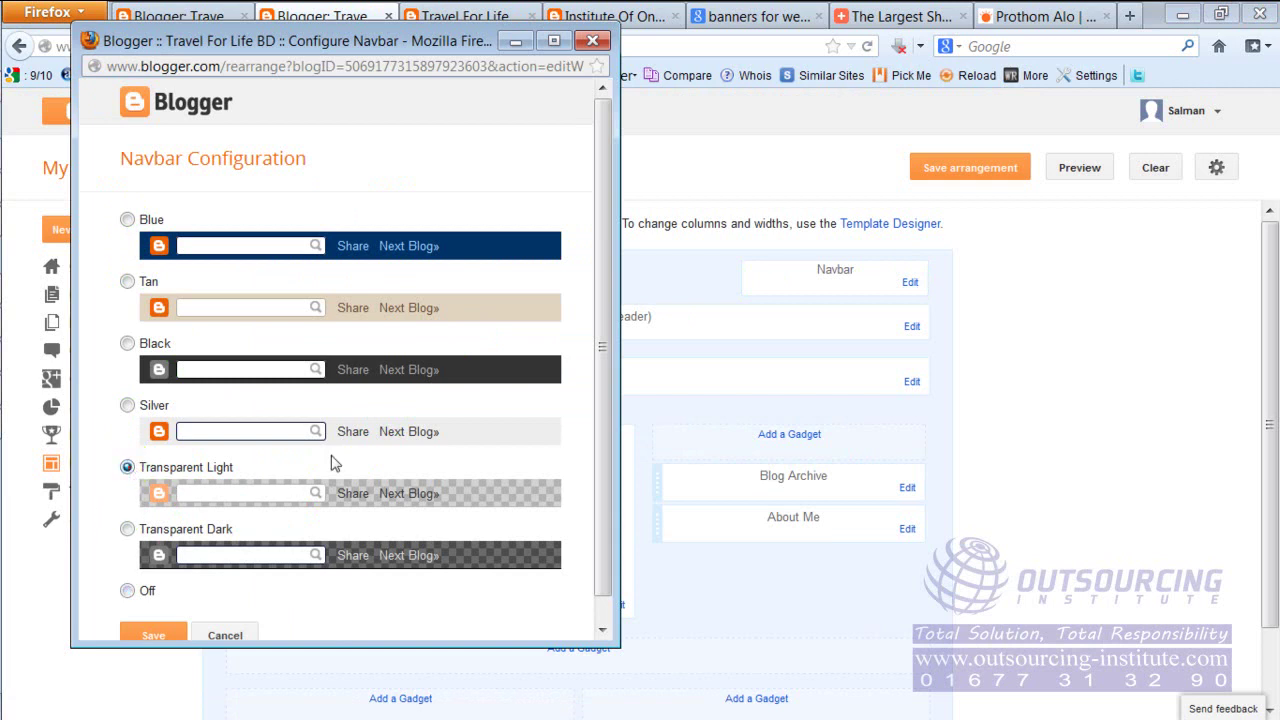
click(128, 220)
click(146, 634)
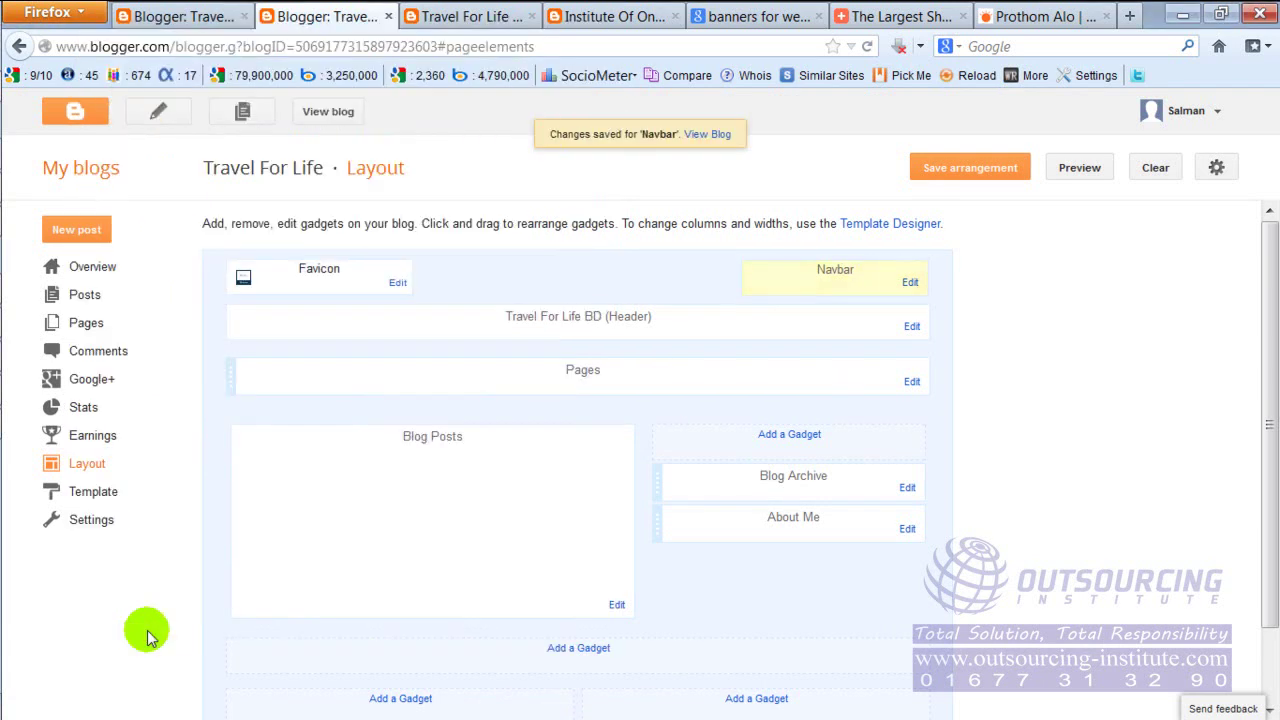
click(962, 172)
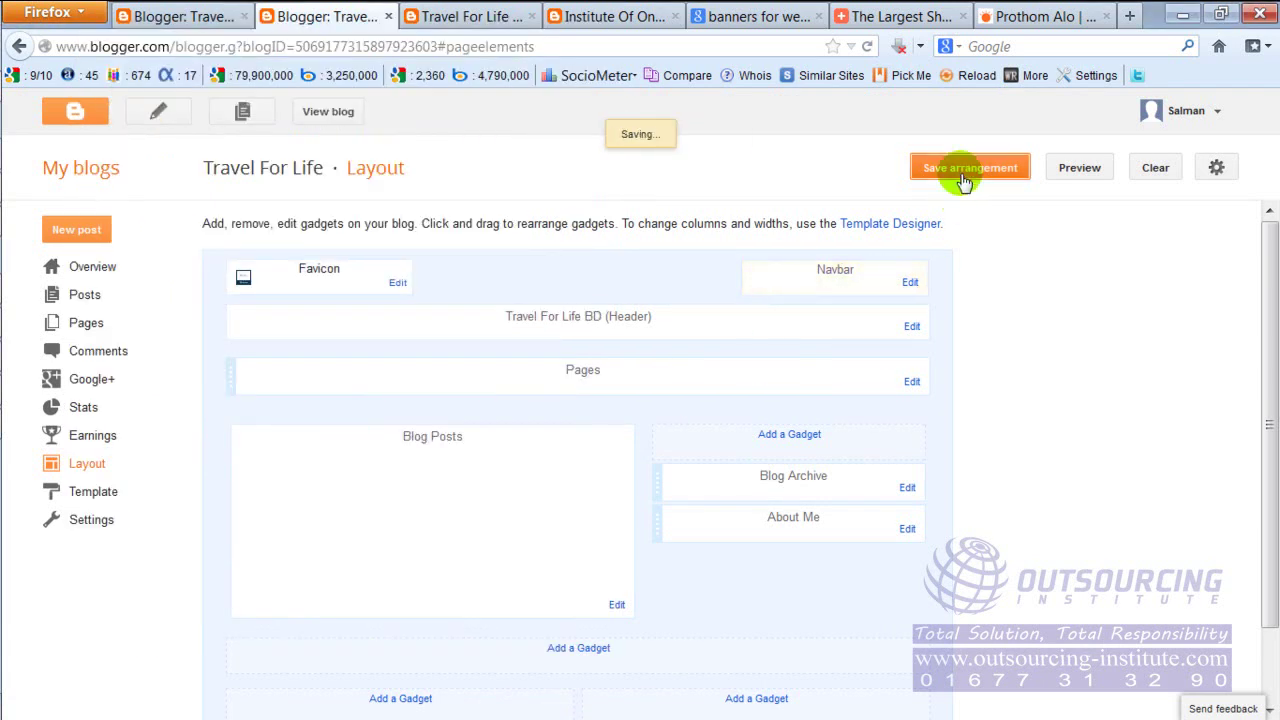
- Reload the live blog to check the blue navbar, and review the remaining design features listed in the Paint image
click(475, 17)
right_click(524, 184)
click(579, 241)
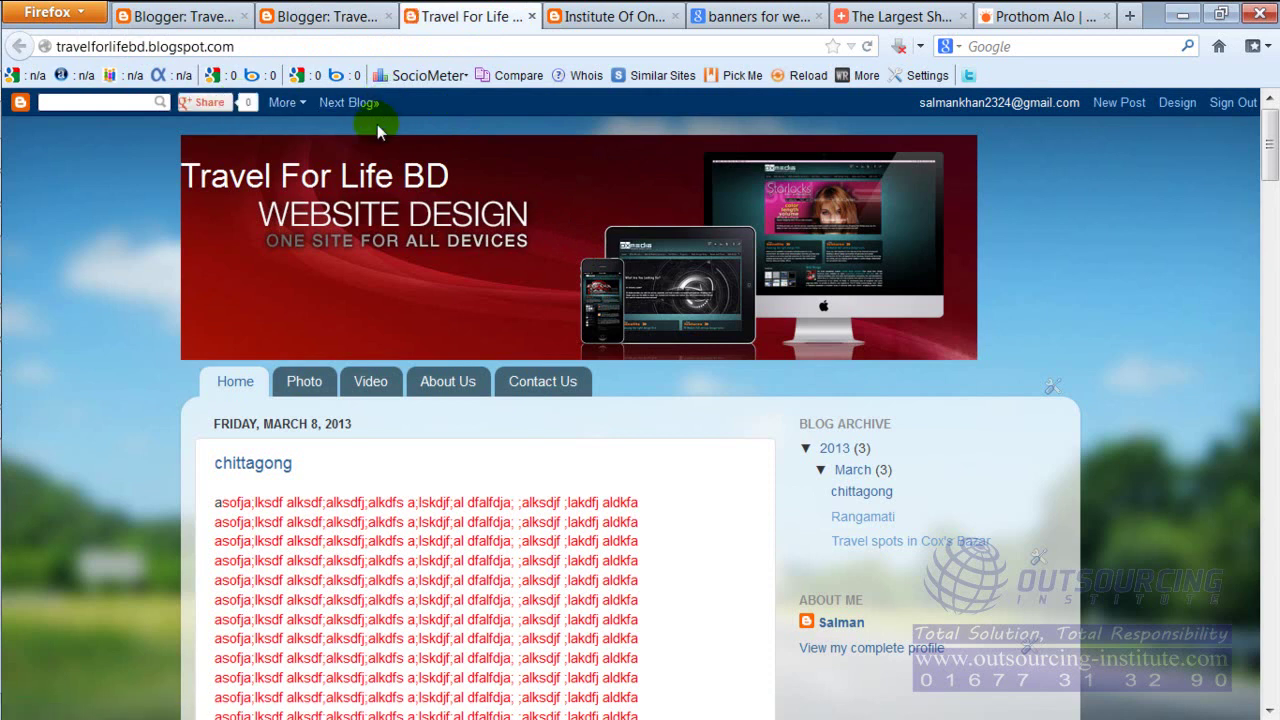
click(47, 389)
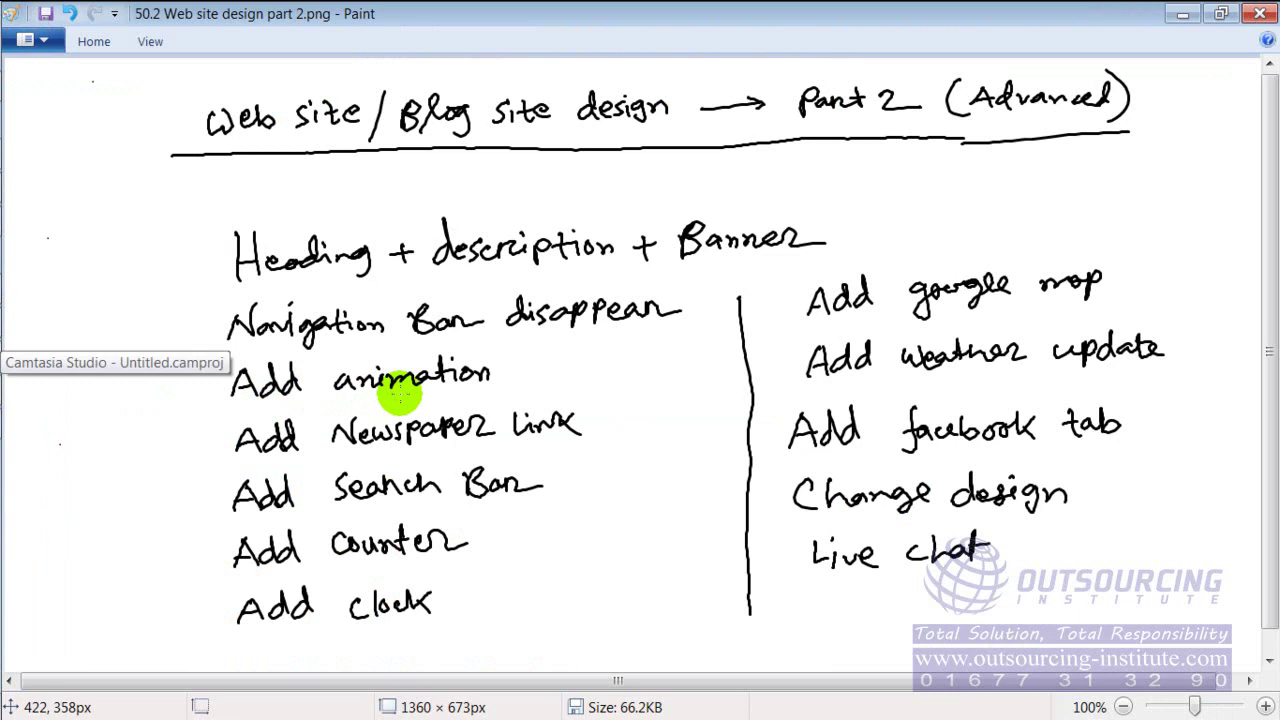
click(1184, 16)
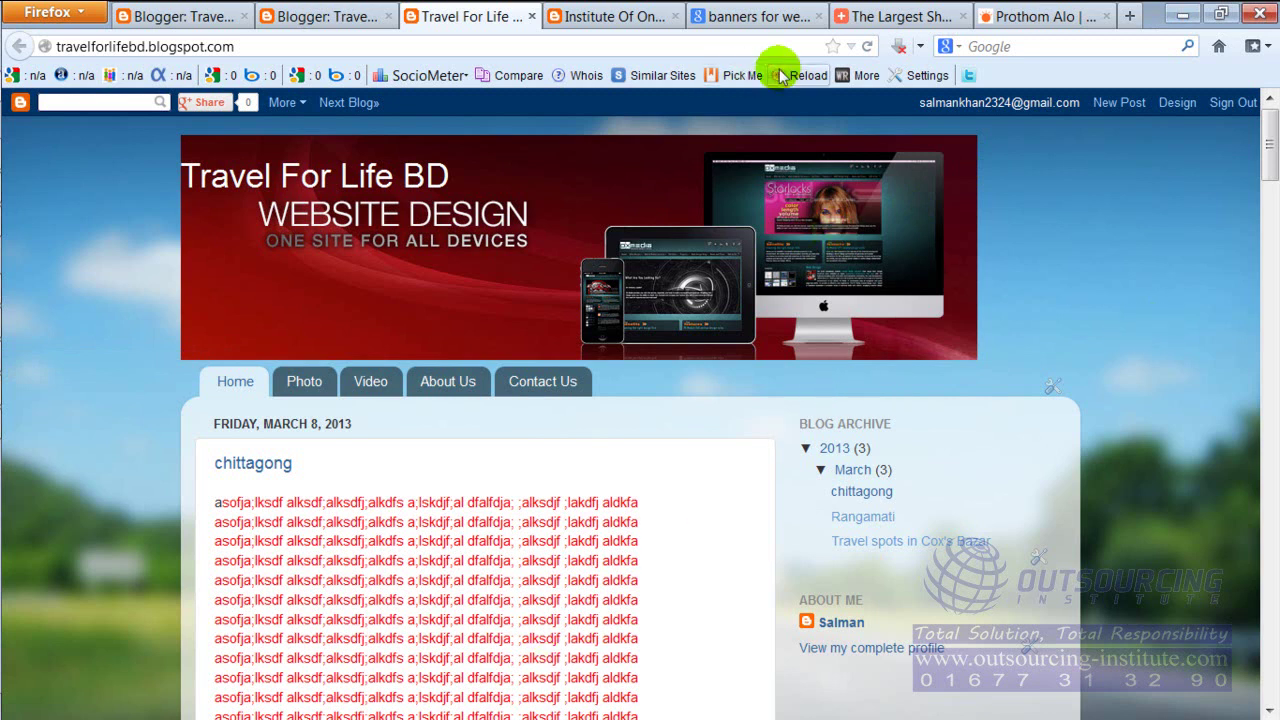
- Look at the Institute Of Online Earning blog, the live Travel For Life BD blog and the banner image search results
click(565, 16)
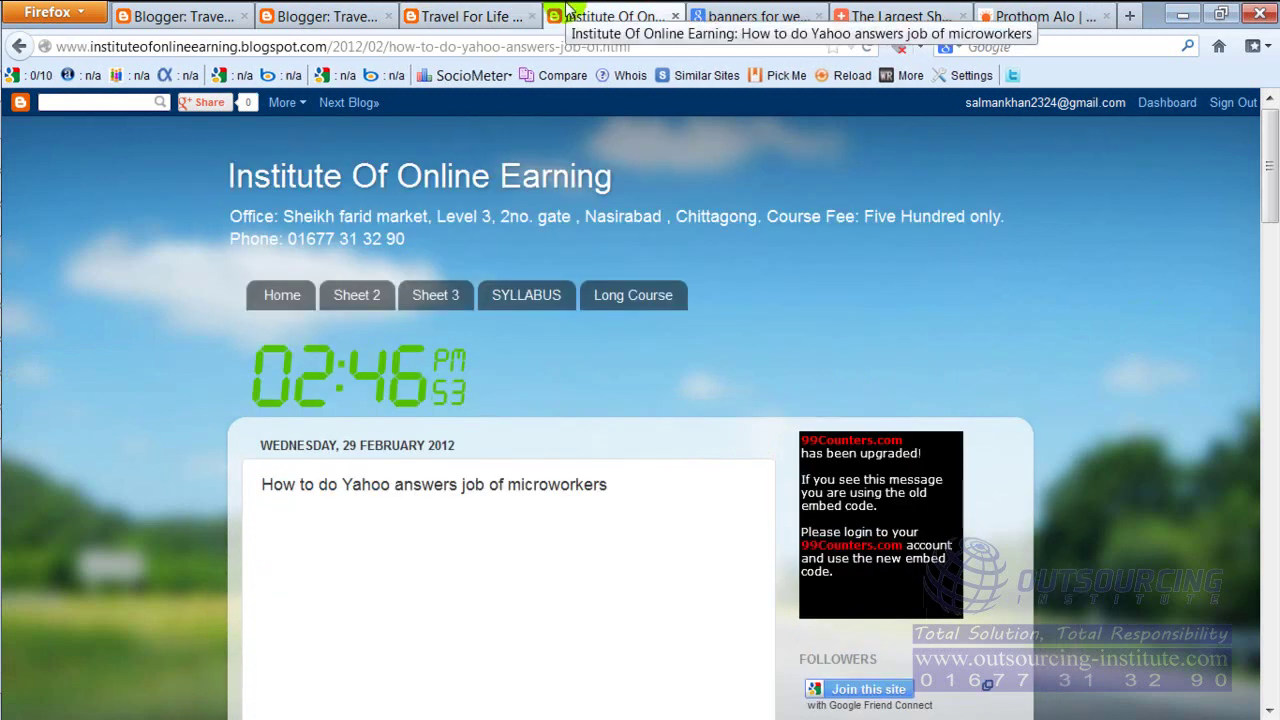
click(425, 18)
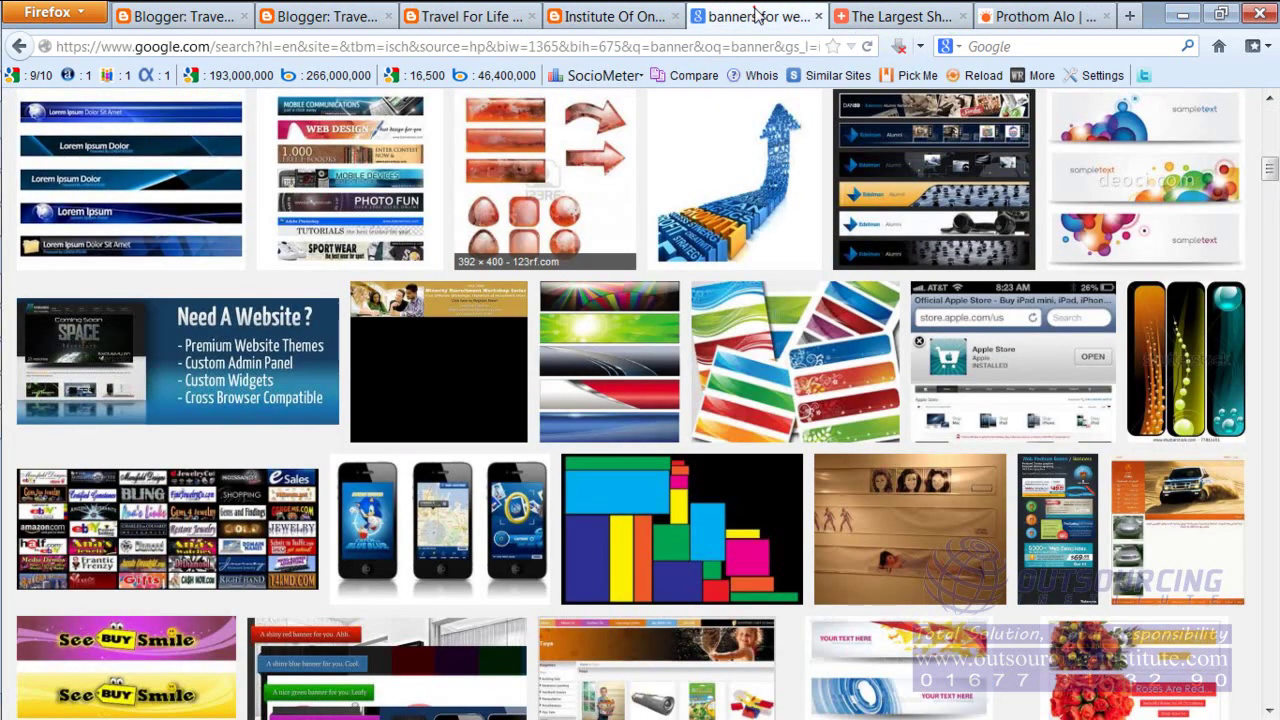
click(740, 16)
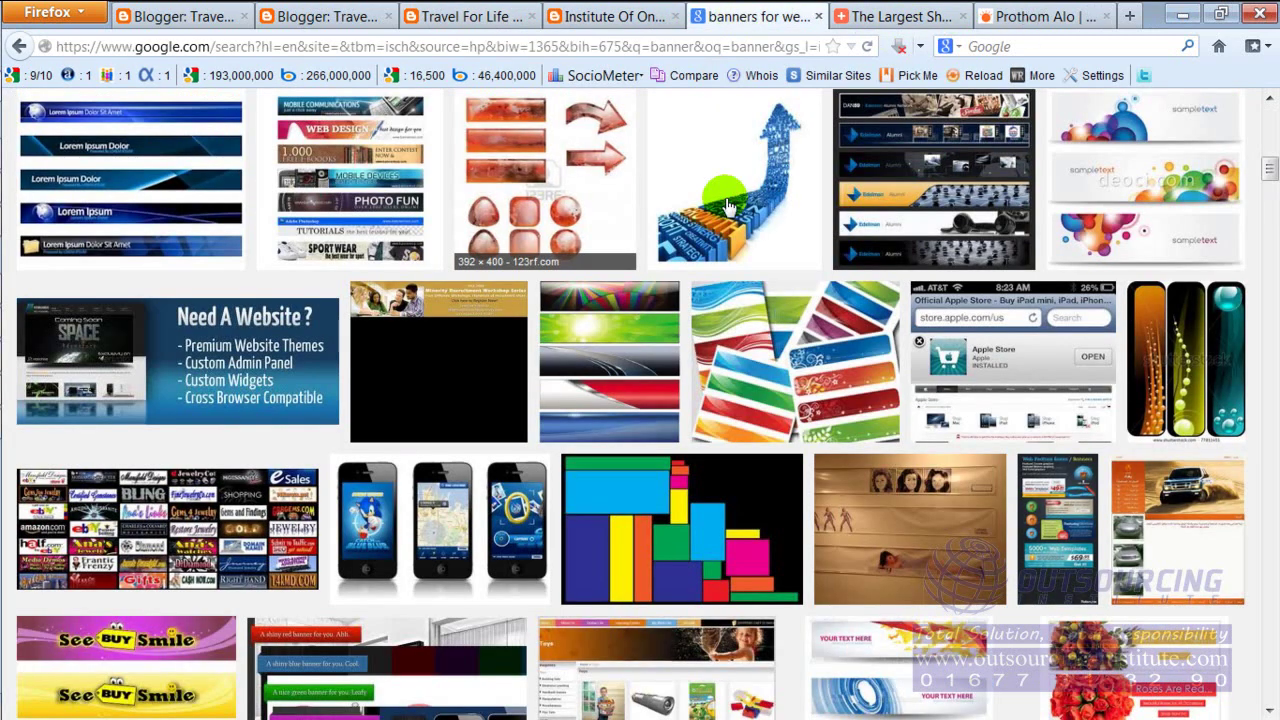
scroll(600, 200, up, 15)
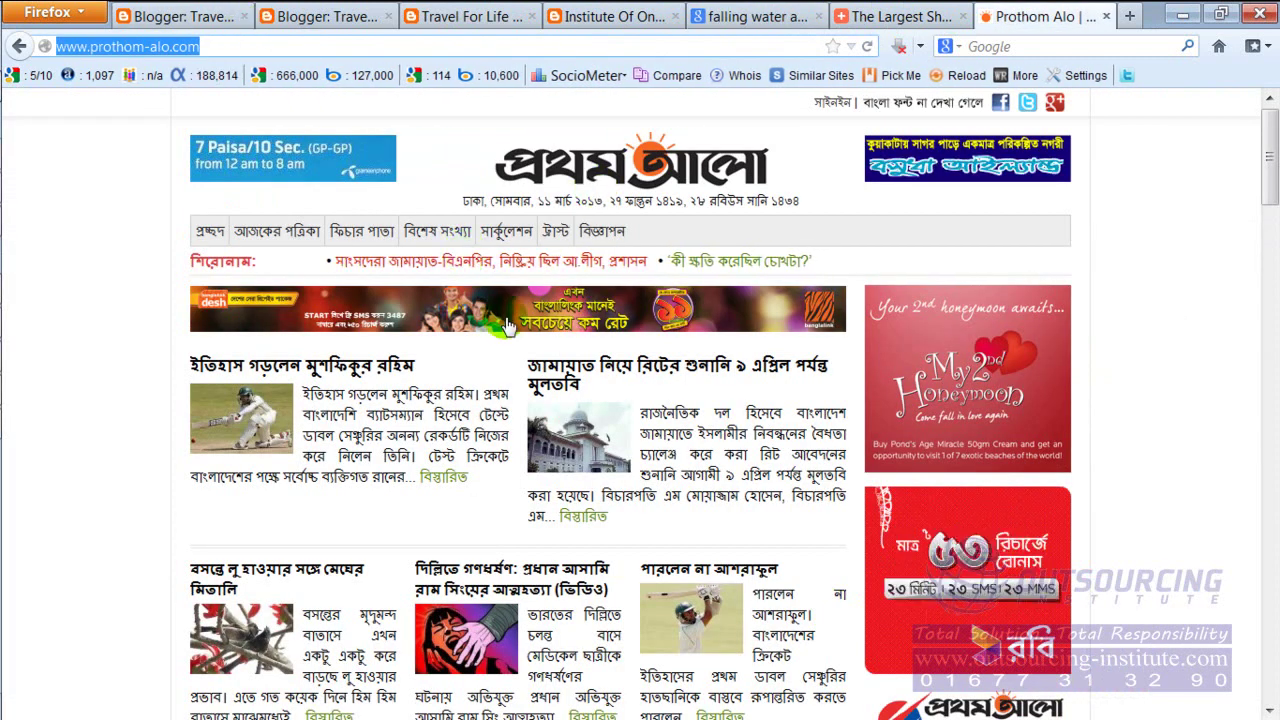
- Reload the Prothom Alo homepage and examine the animated advertisements along the page
click(480, 45)
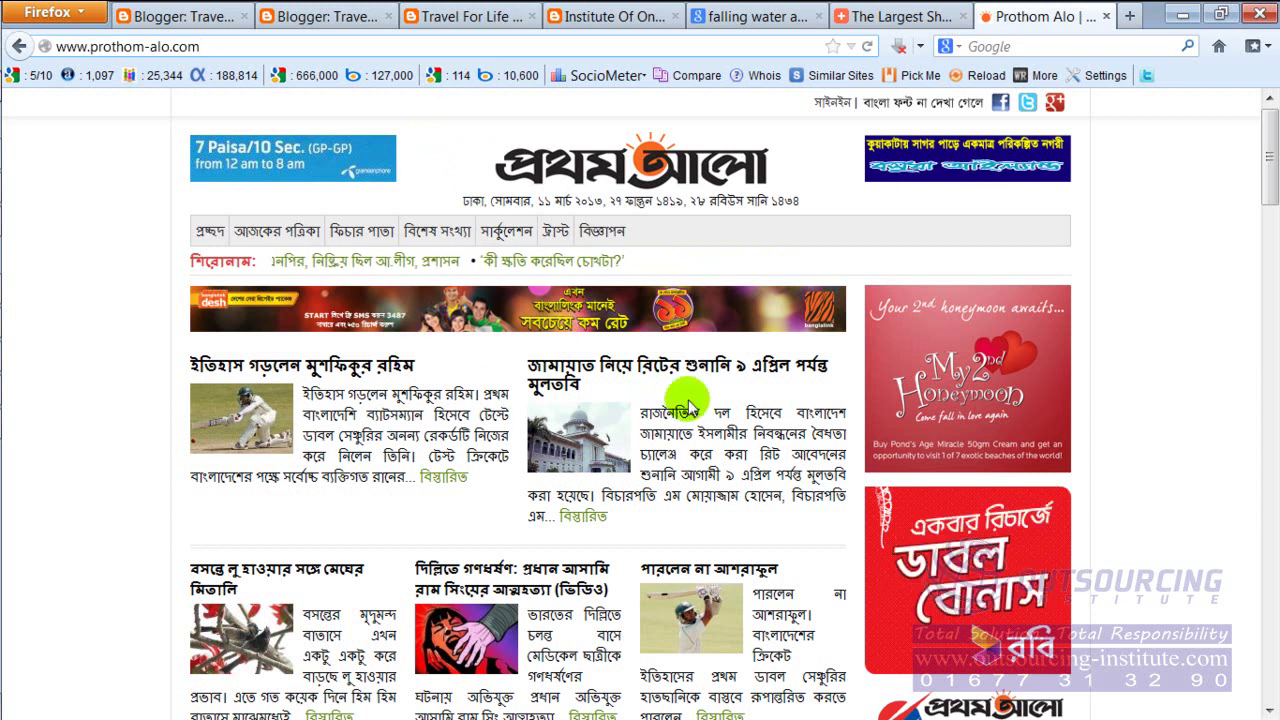
mouse_move(645, 225)
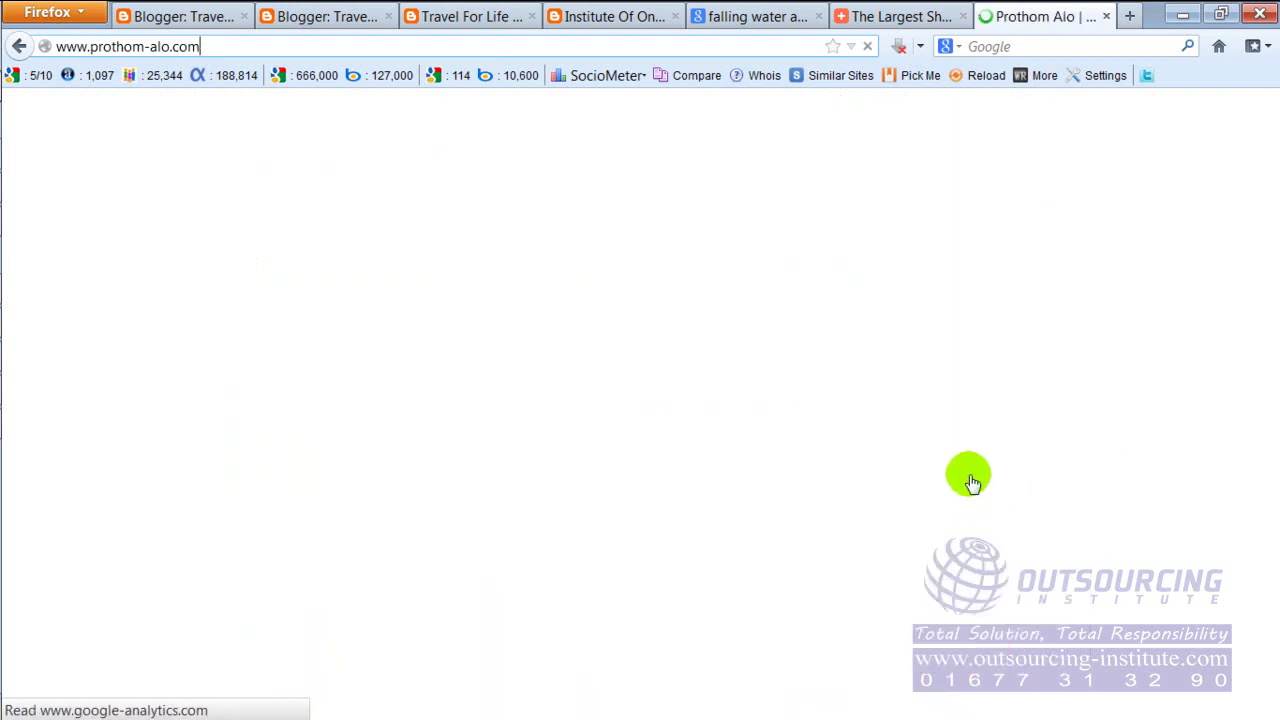
scroll(968, 484, down, 10)
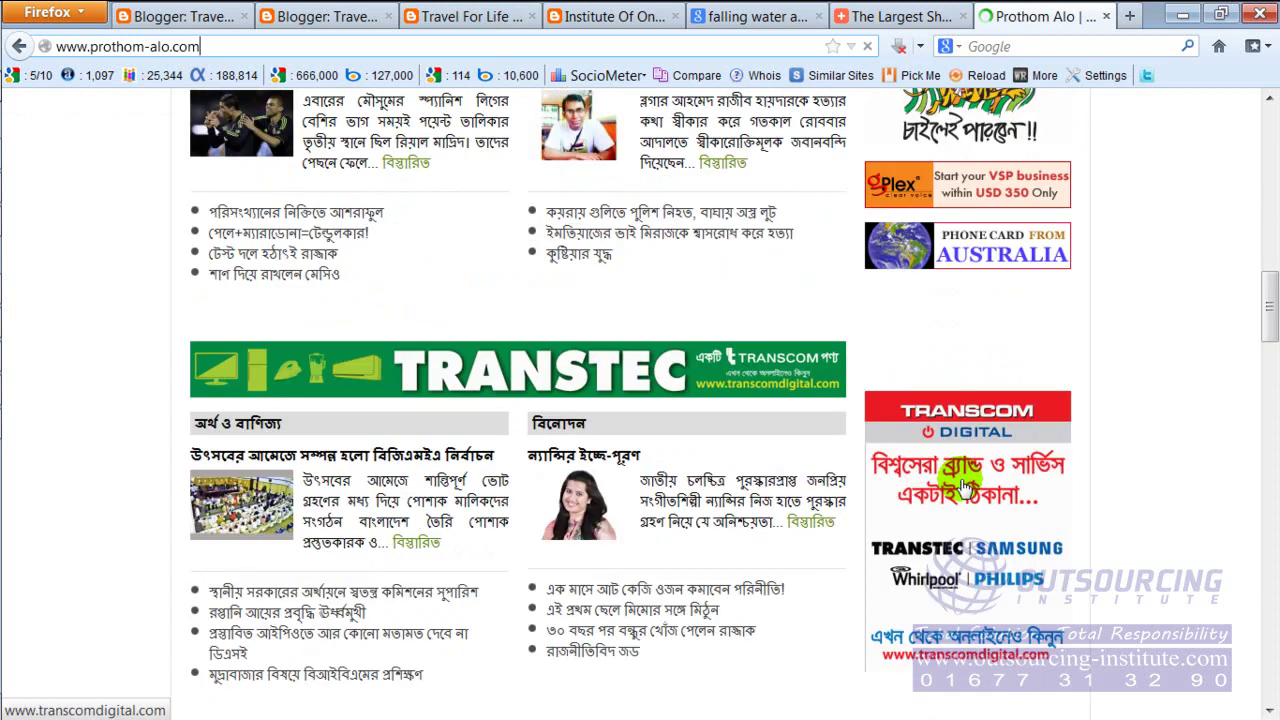
scroll(960, 485, down, 1)
scroll(960, 502, down, 10)
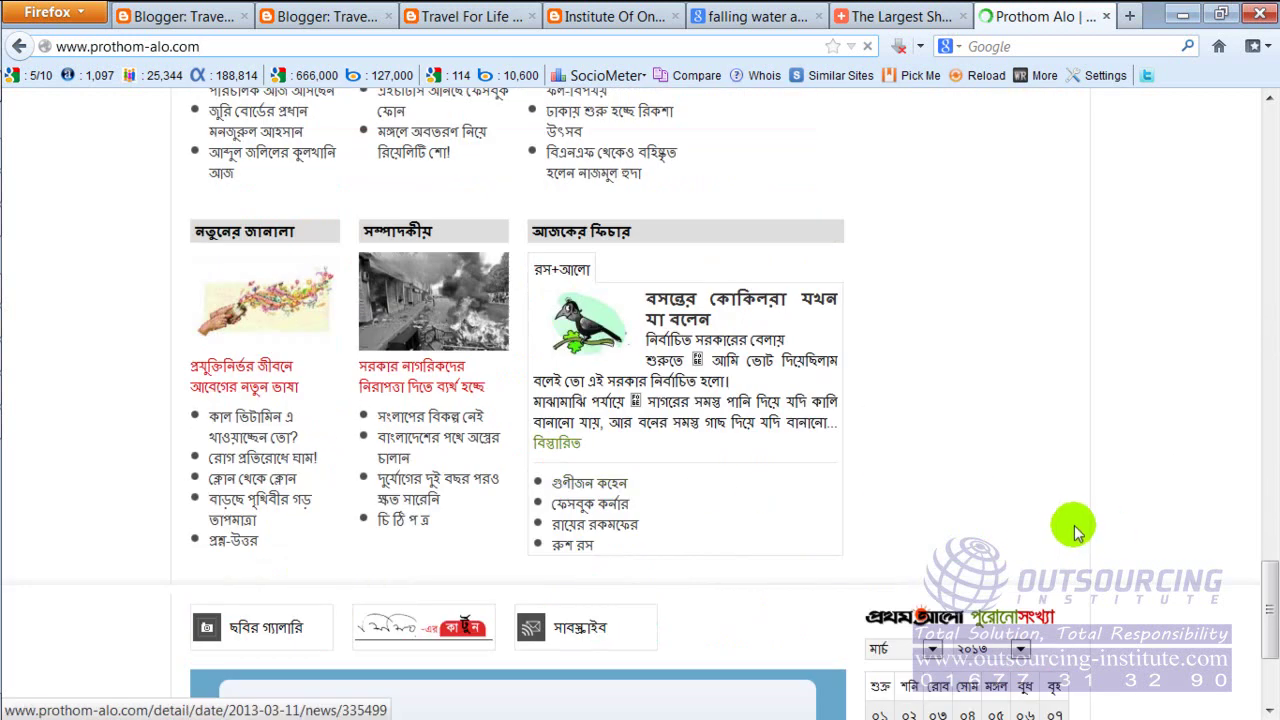
drag(1266, 523, 1265, 352)
scroll(1023, 320, up, 3)
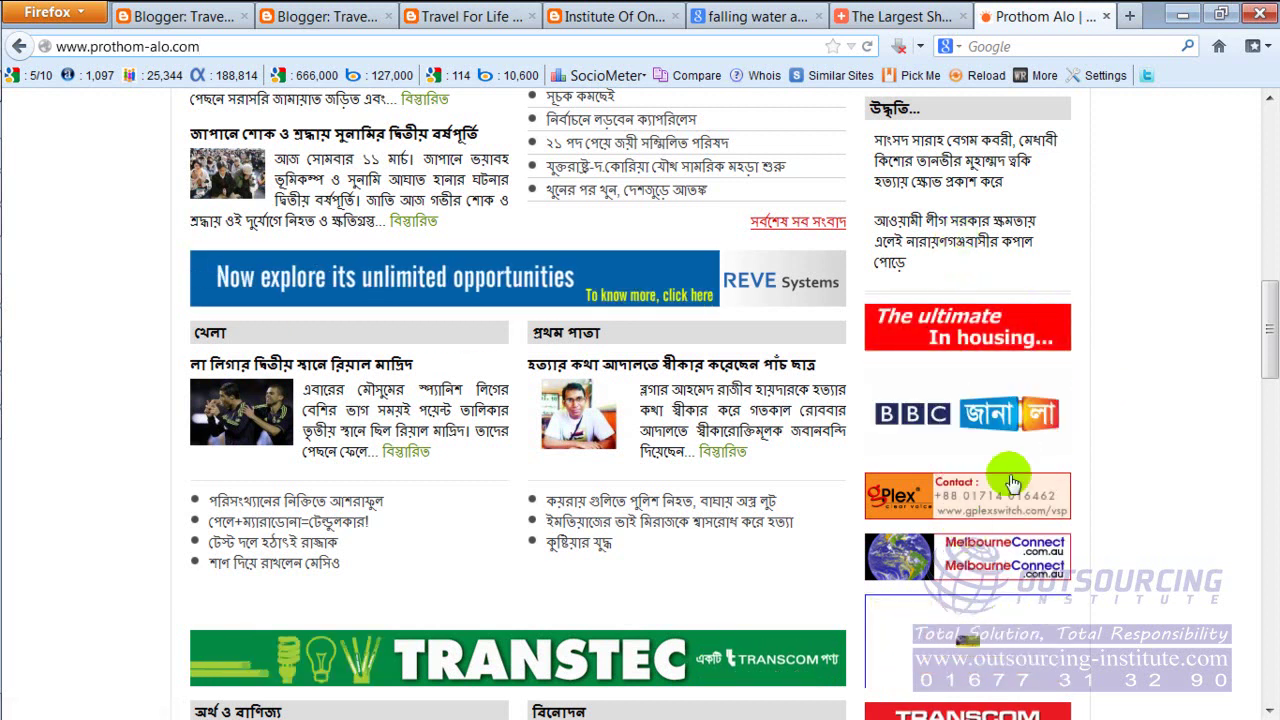
- Select the entire Prothom Alo page to compare how its sidebar advertisements highlight, and clear the selection
click(1075, 264)
key(ctrl+a)
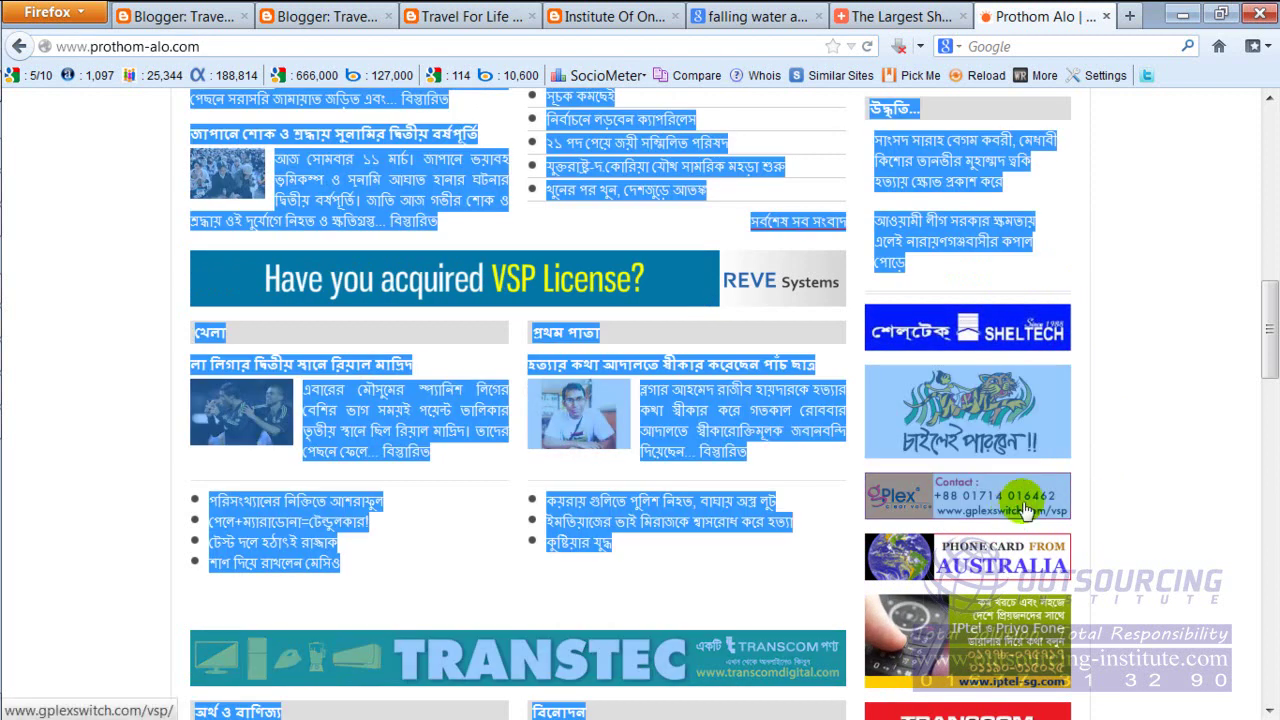
click(1146, 406)
scroll(1140, 345, up, 10)
scroll(1110, 336, up, 1)
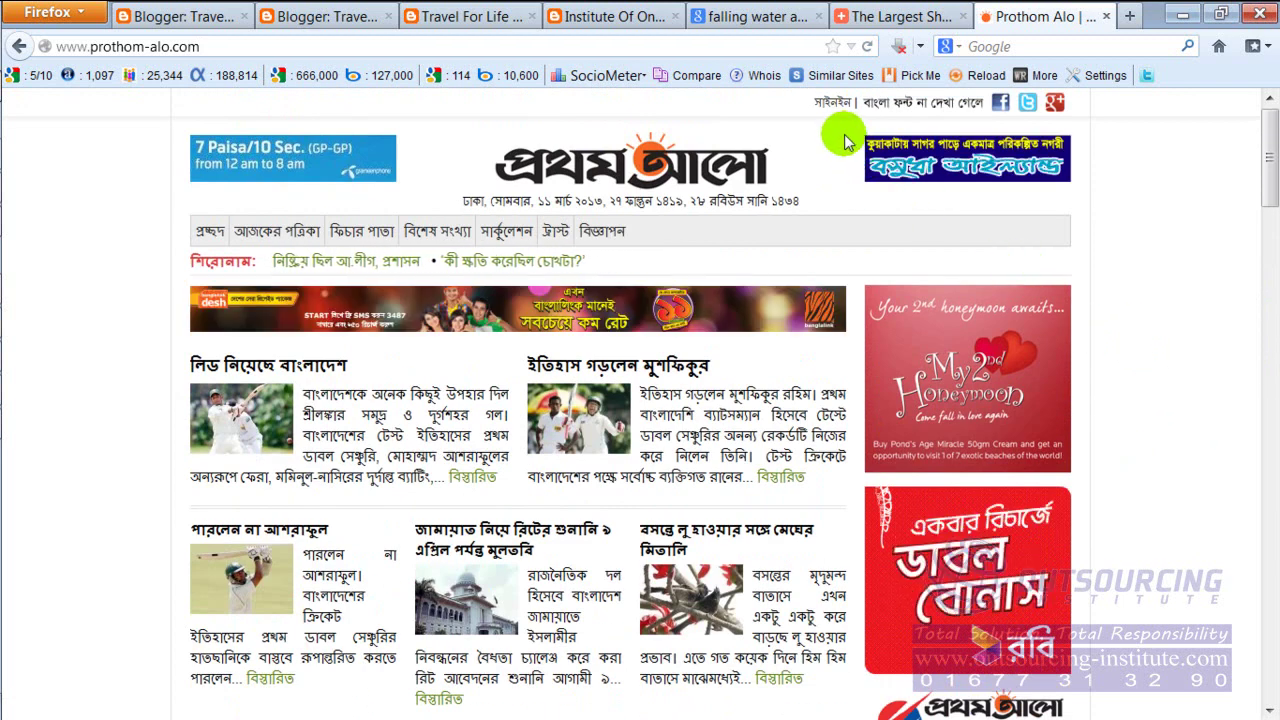
- Test whether the animated banner beside the Prothom Alo header logo can be selected, and clear the selection
drag(950, 190, 985, 190)
drag(1068, 198, 1080, 194)
click(1130, 190)
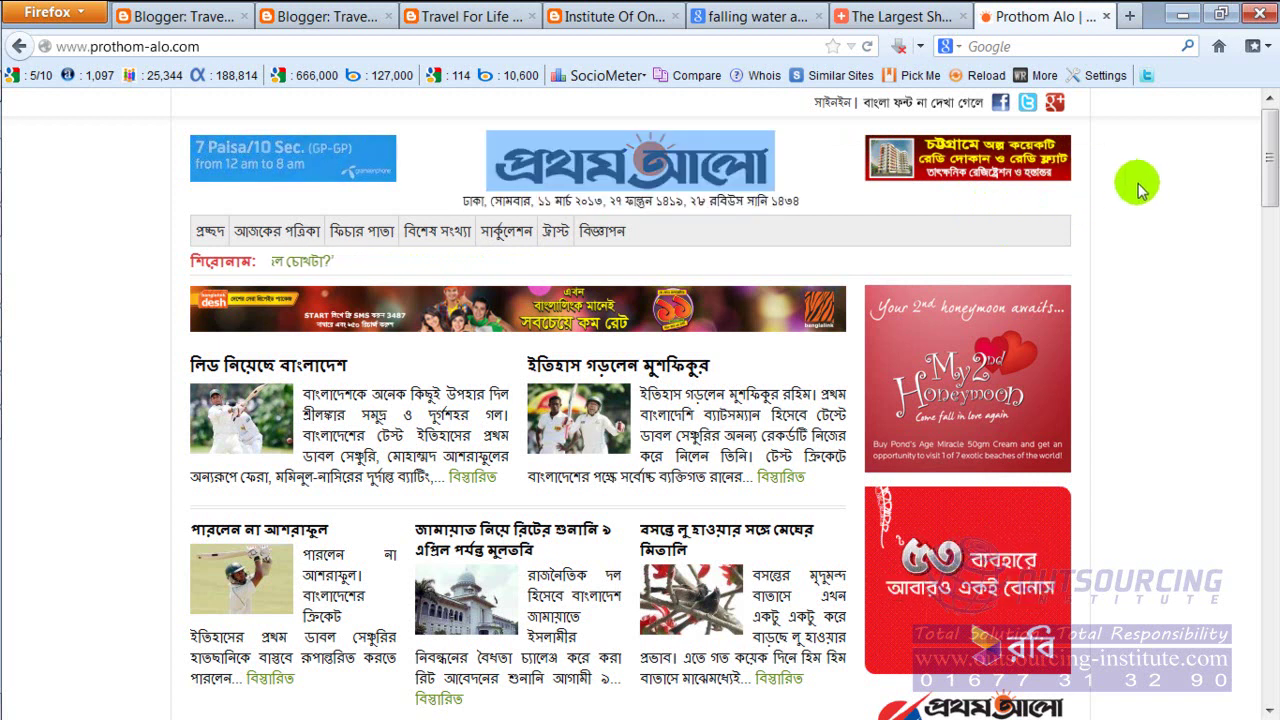
click(1120, 155)
click(1131, 137)
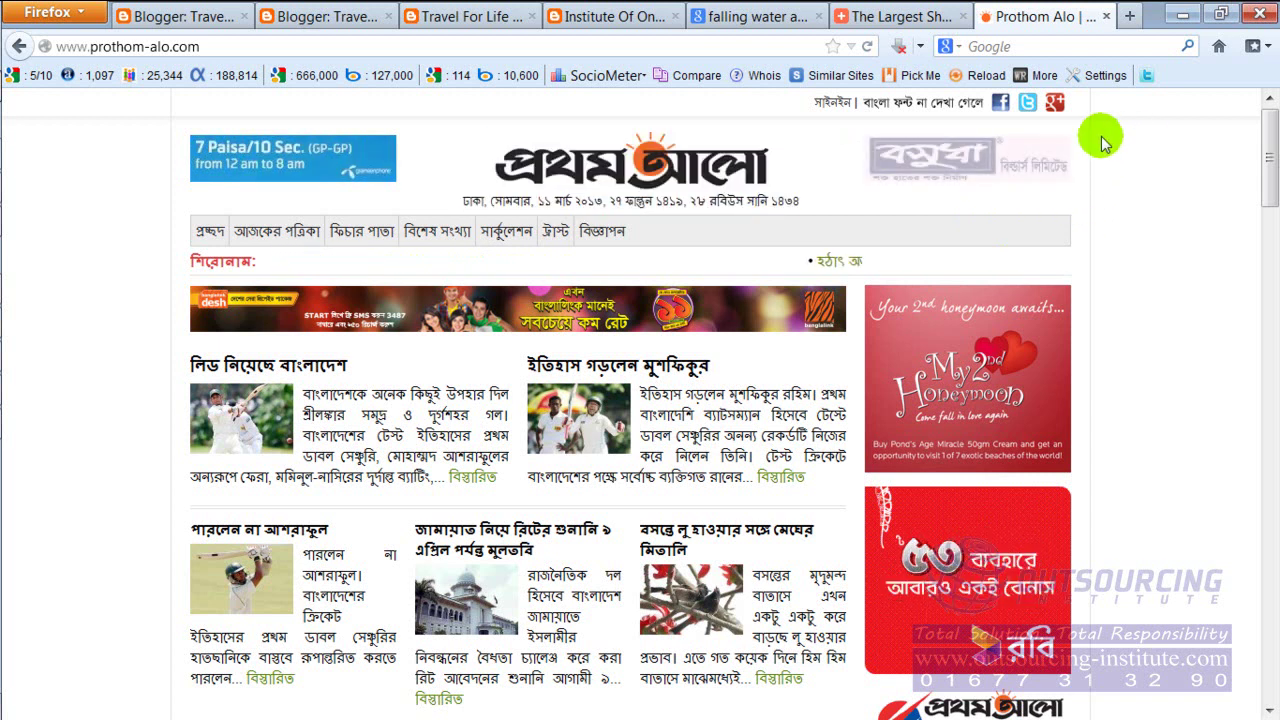
drag(1117, 143, 1072, 205)
click(1163, 363)
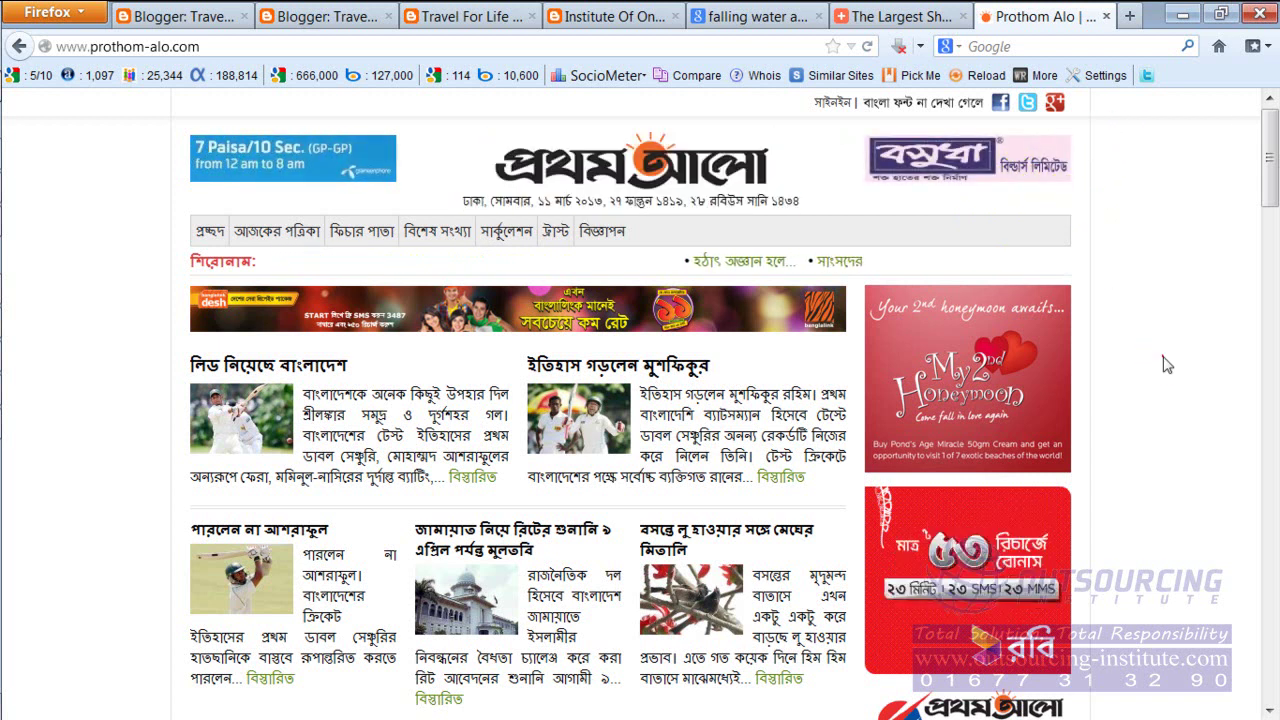
- Examine the animated advertisements in the Prothom Alo sidebar down to the ads below the quotes section
scroll(1030, 470, down, 12)
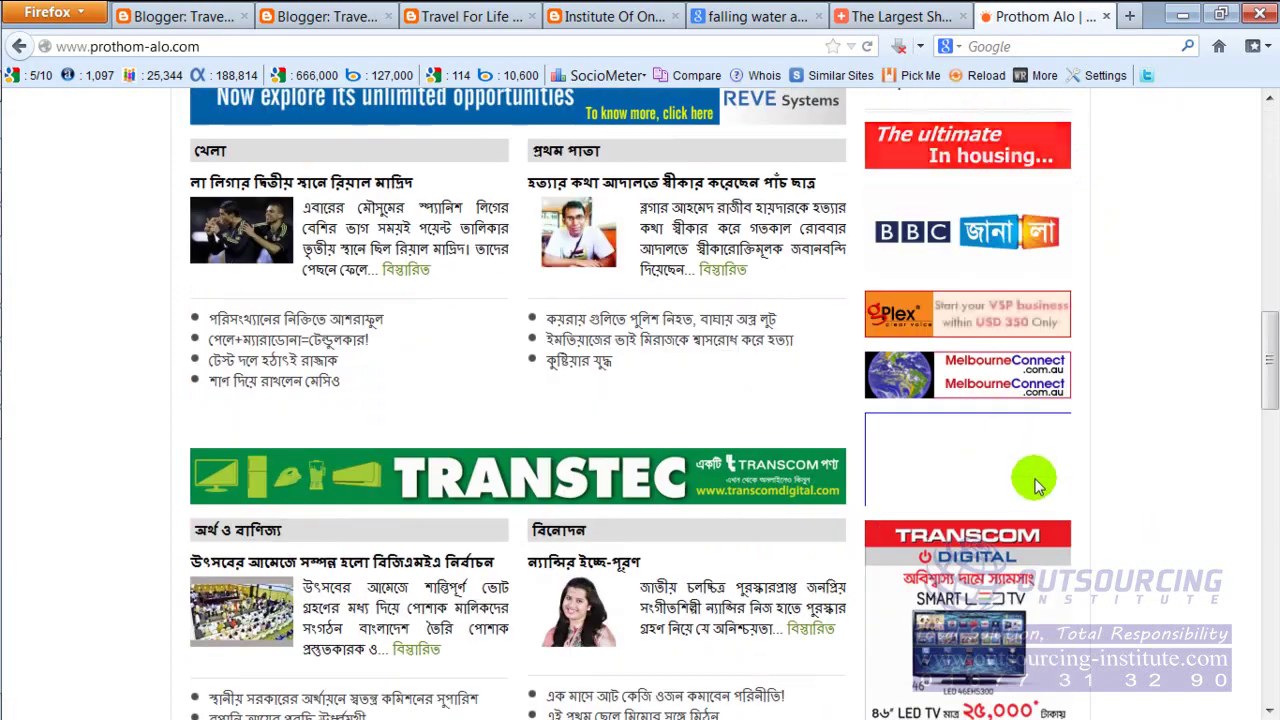
scroll(1035, 480, down, 8)
scroll(1035, 490, down, 5)
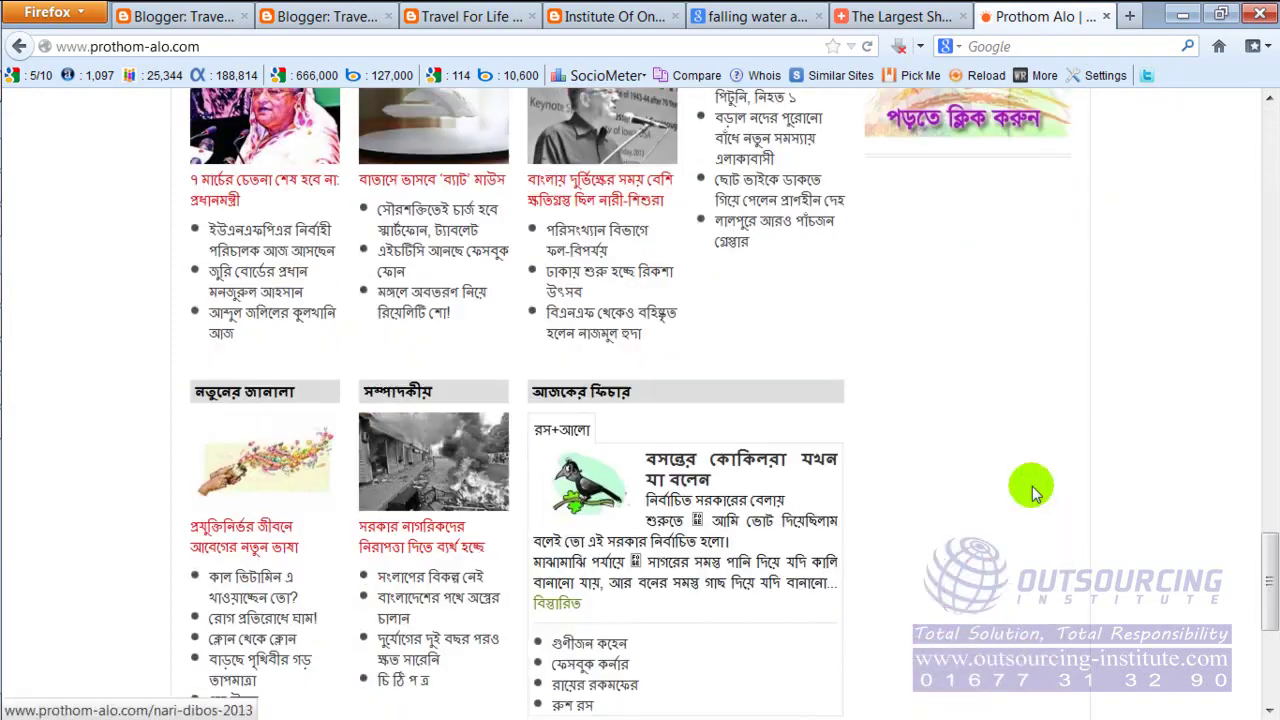
scroll(1030, 480, up, 10)
scroll(1010, 440, up, 5)
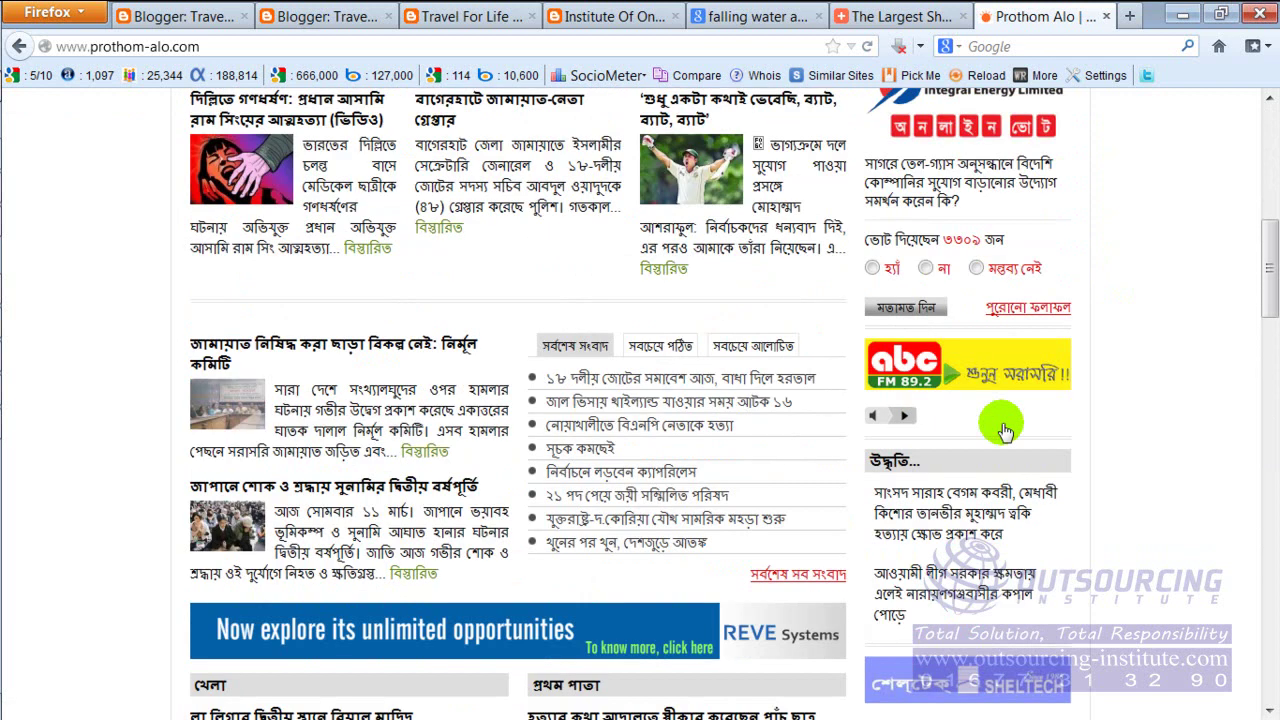
scroll(1000, 578, down, 2)
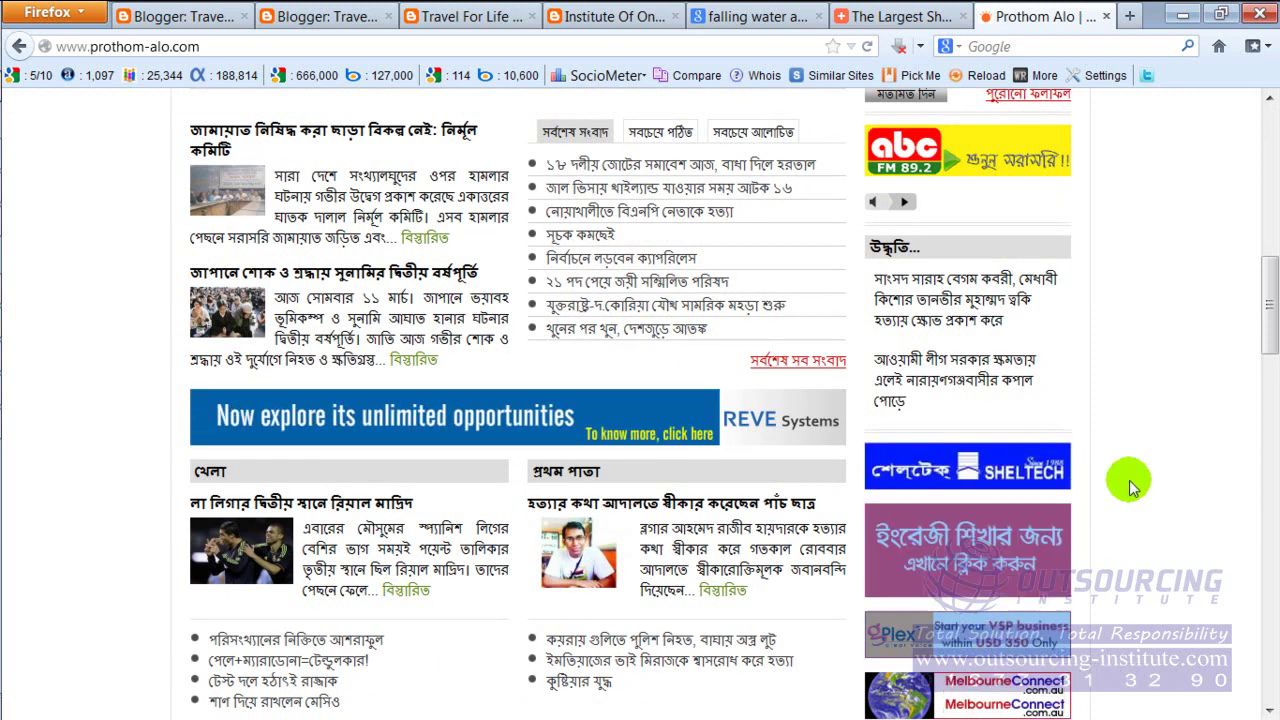
- View the selection source of the Prothom Alo sidebar advertisement below the quotes section and look through its code
right_click(947, 545)
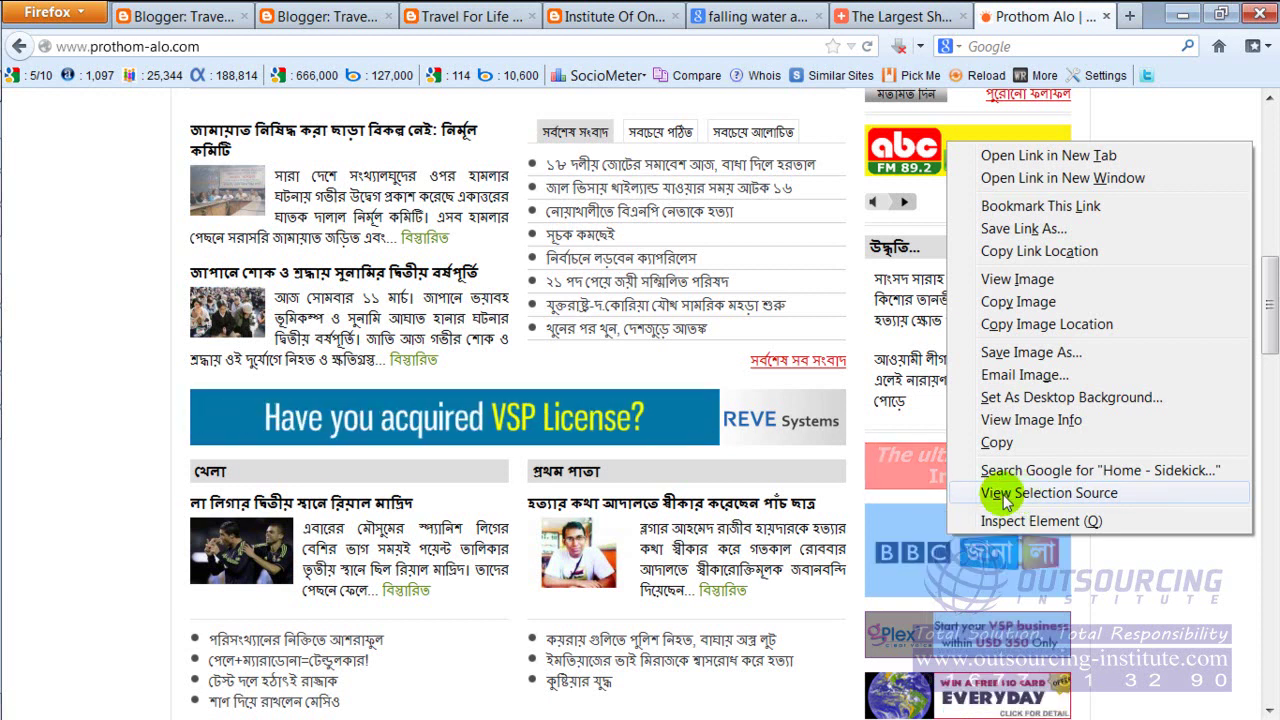
click(1121, 502)
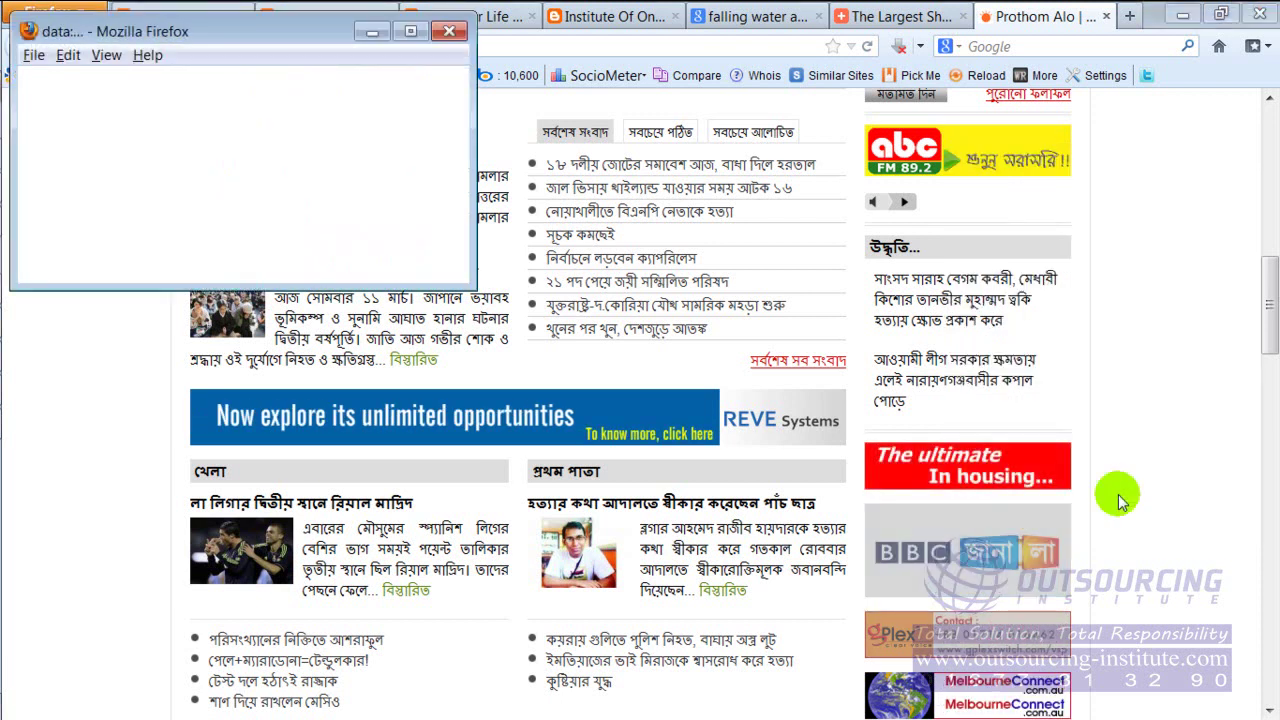
drag(460, 200, 458, 97)
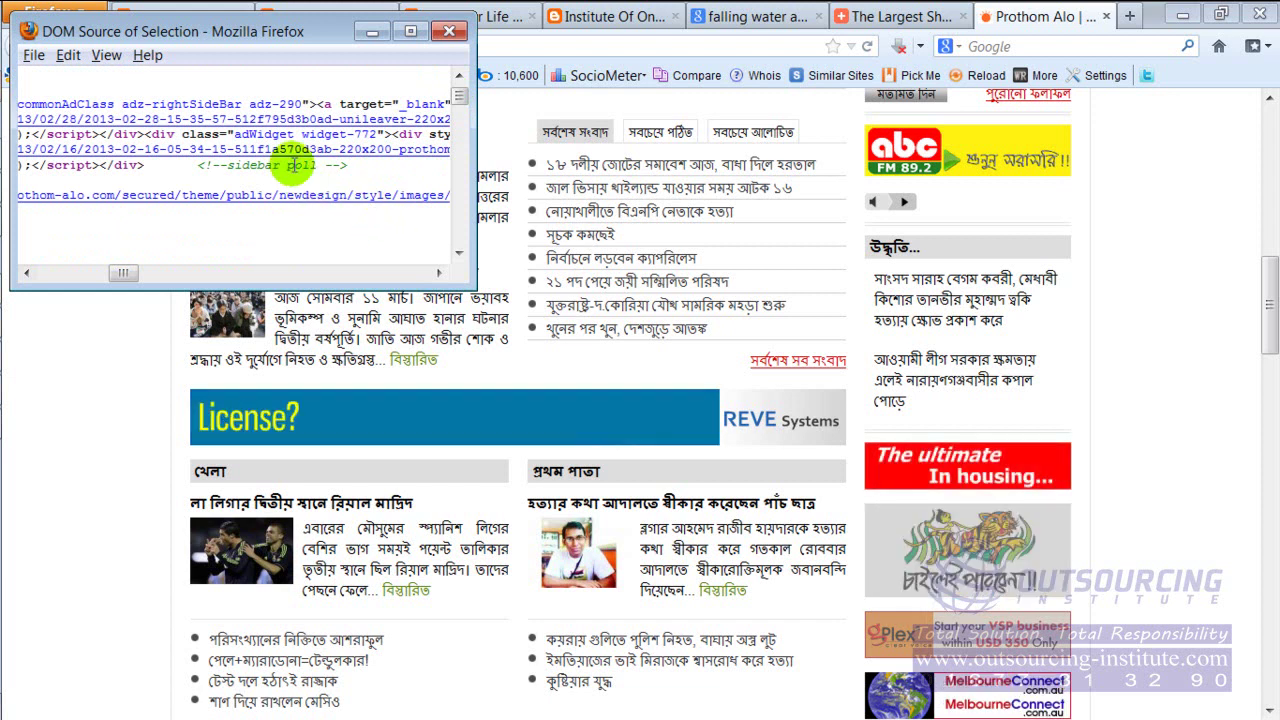
- Copy the entire source code of the selected advertisement and close the source window
key(ctrl+a)
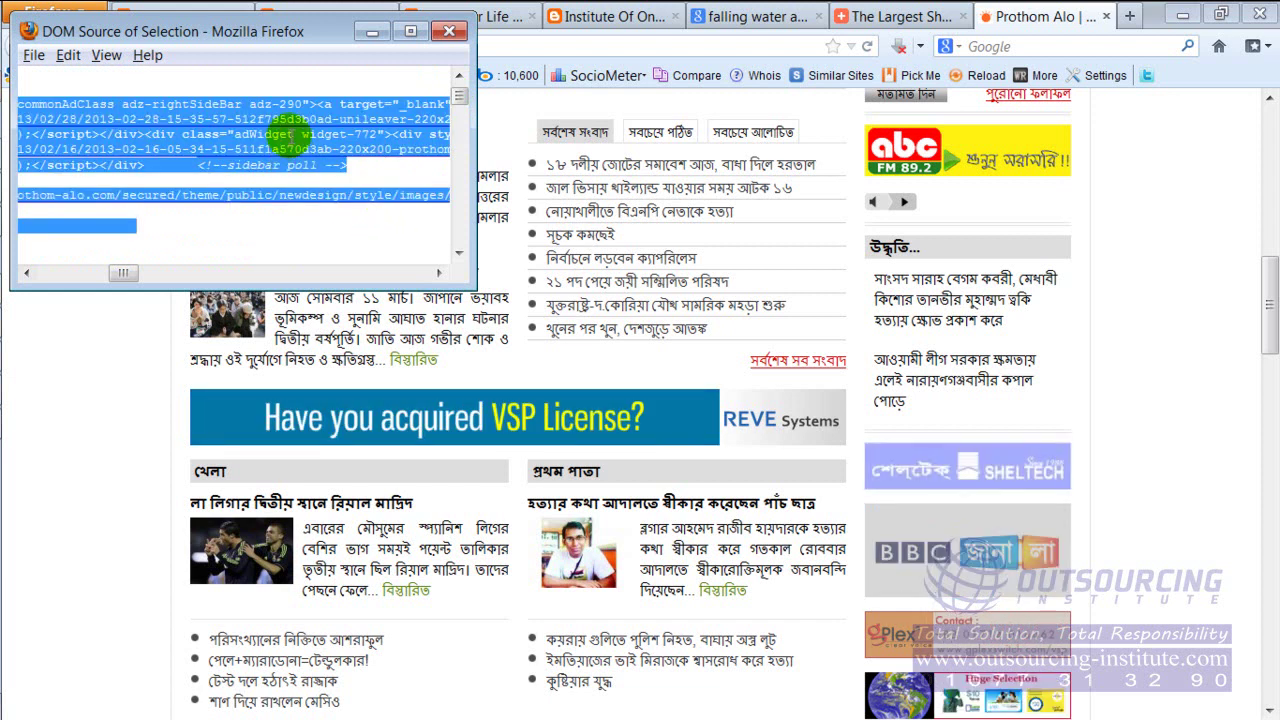
click(318, 97)
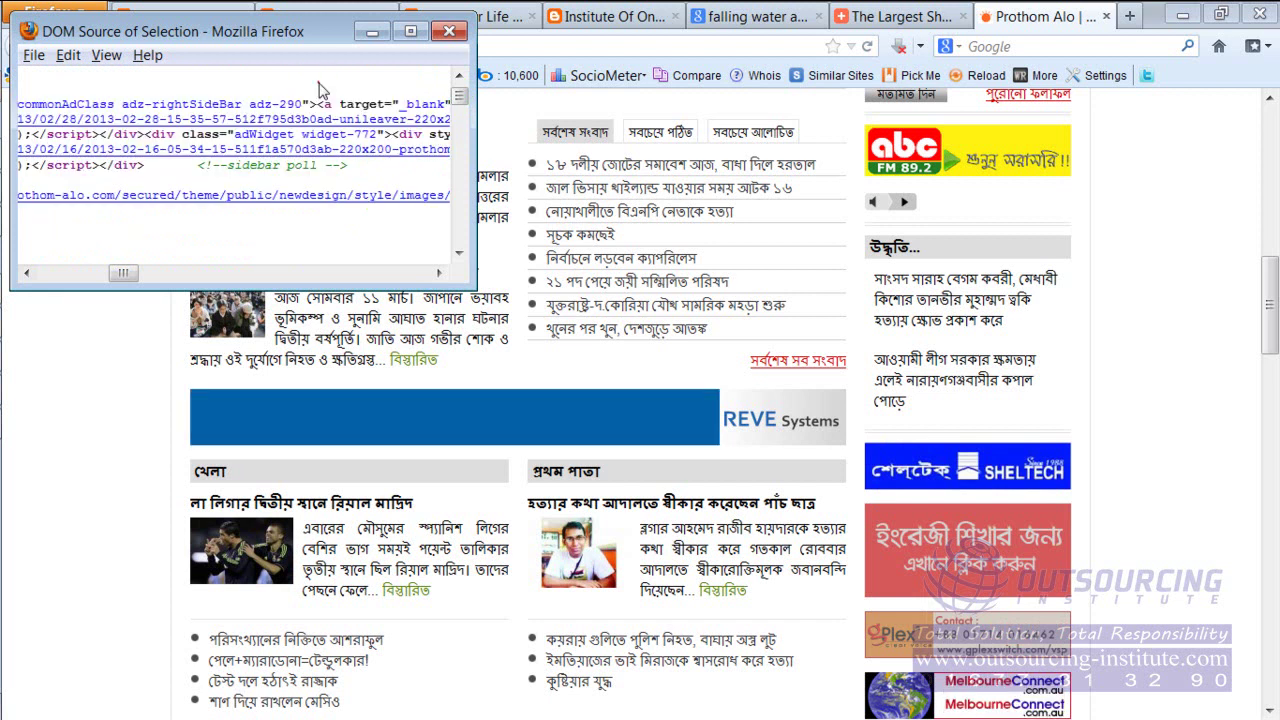
right_click(322, 93)
click(390, 156)
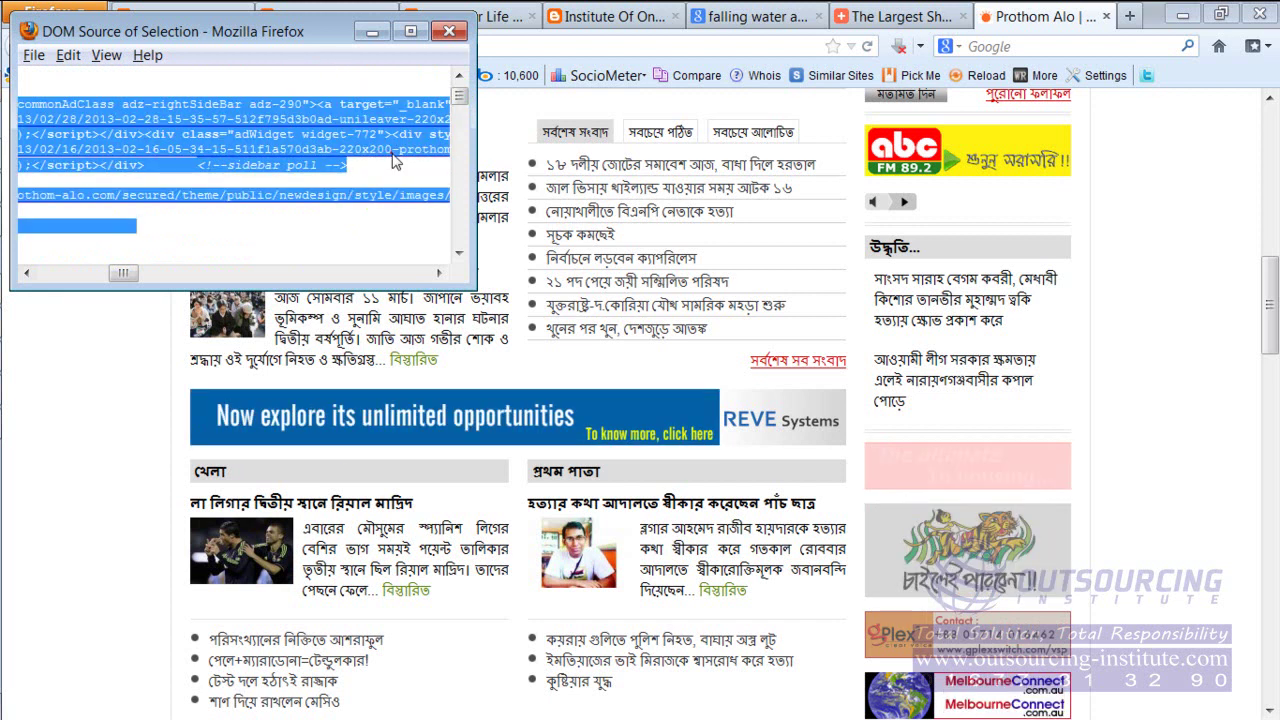
right_click(282, 133)
click(334, 176)
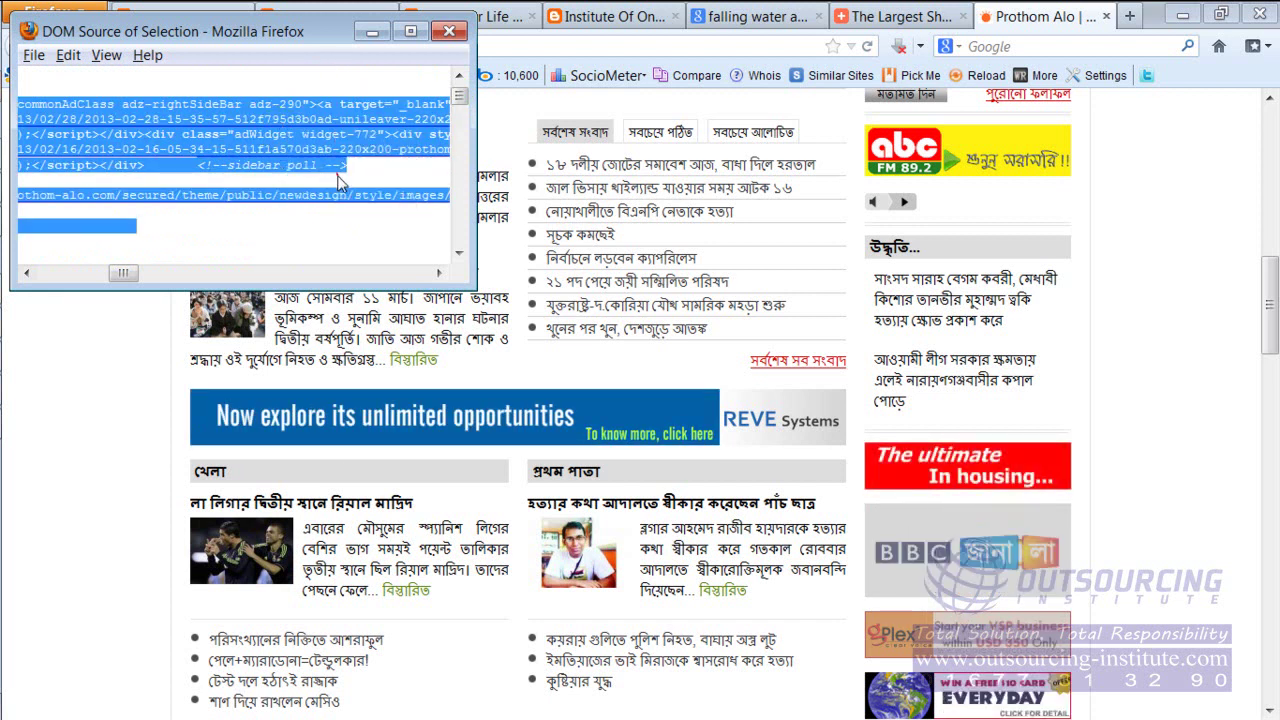
click(449, 32)
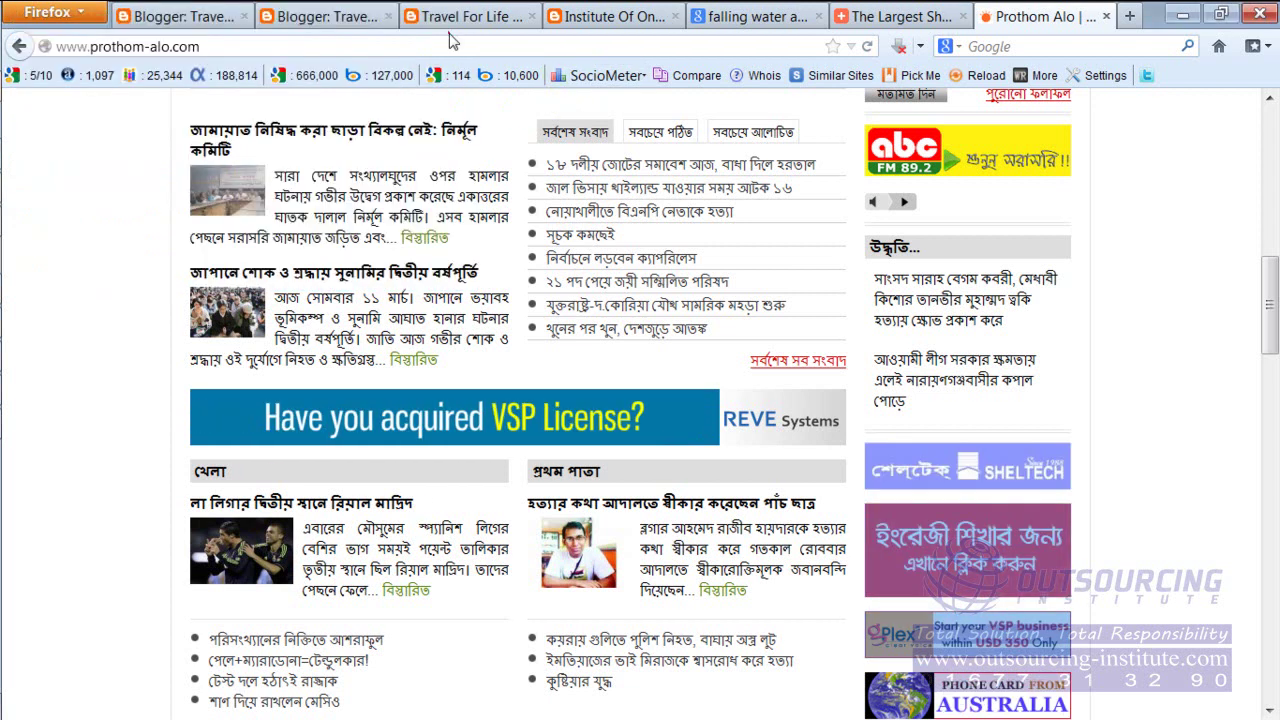
- Check the live Travel For Life BD blog against its Blogger layout, ending on the layout editor
click(158, 18)
click(288, 20)
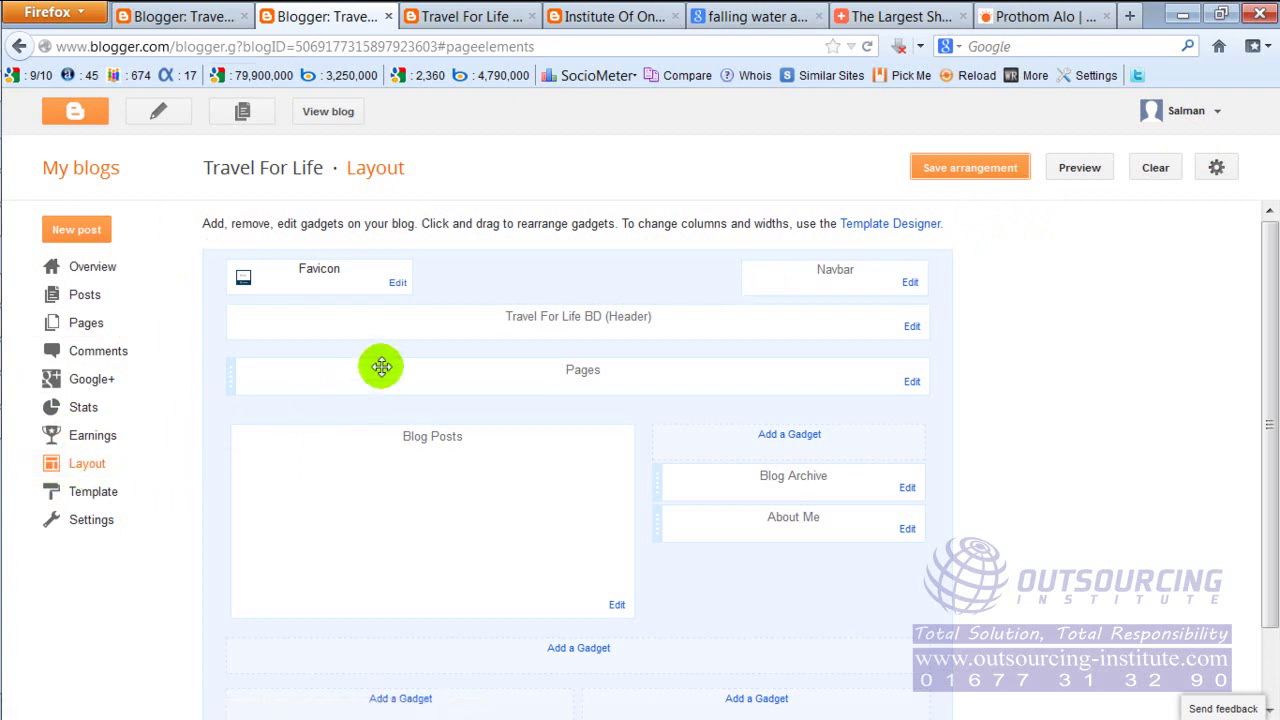
click(535, 16)
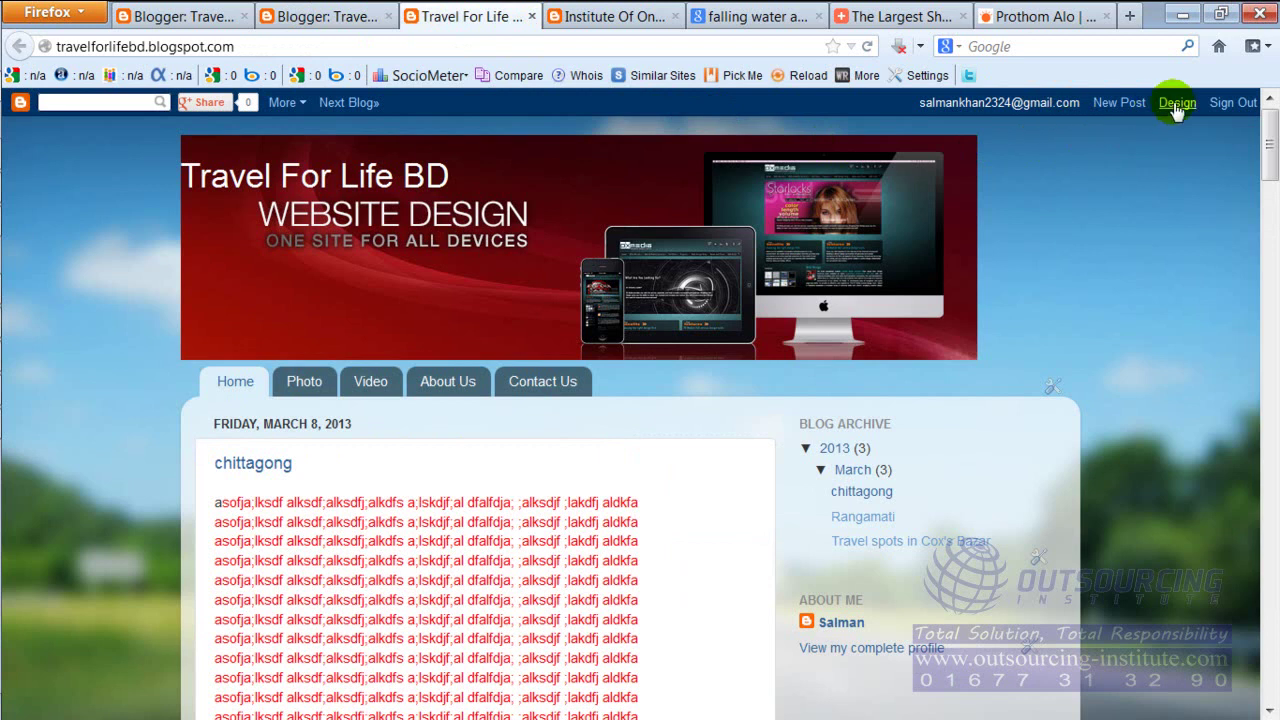
click(322, 18)
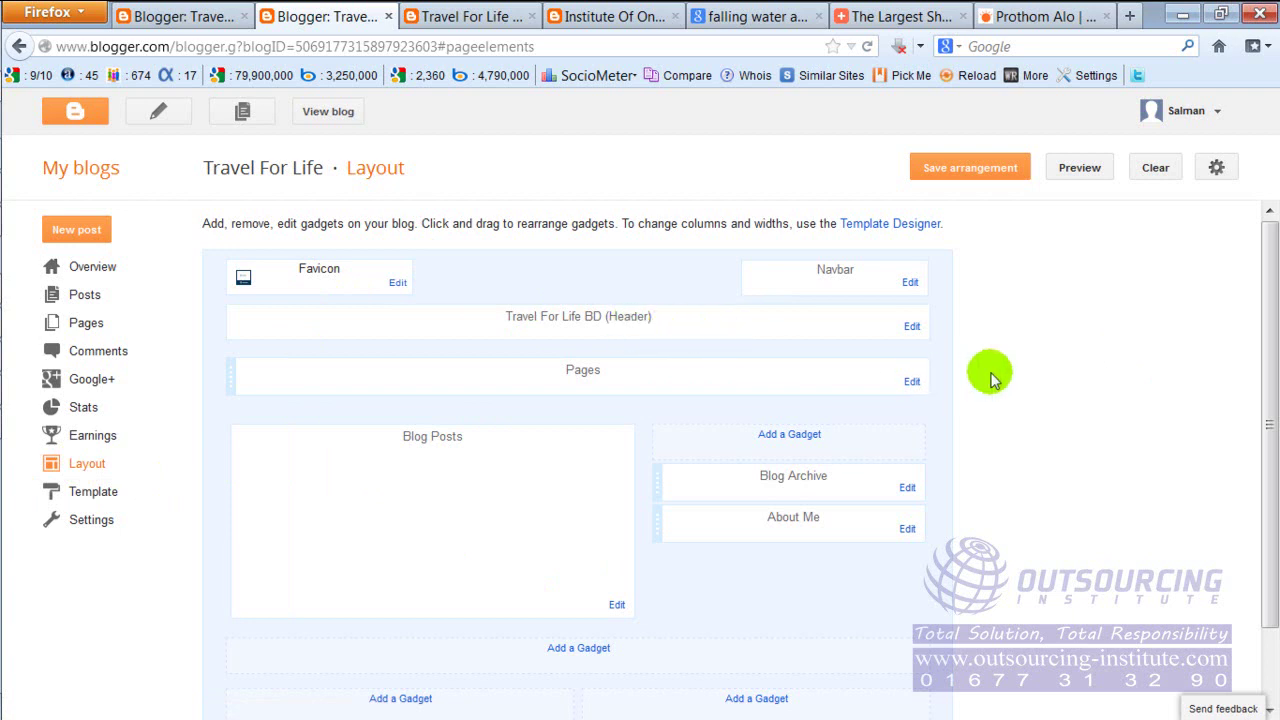
- Review the gadget areas in the enlarged layout editor and open the gadget picker for the sidebar above Blog Archive
scroll(1048, 478, down, 1)
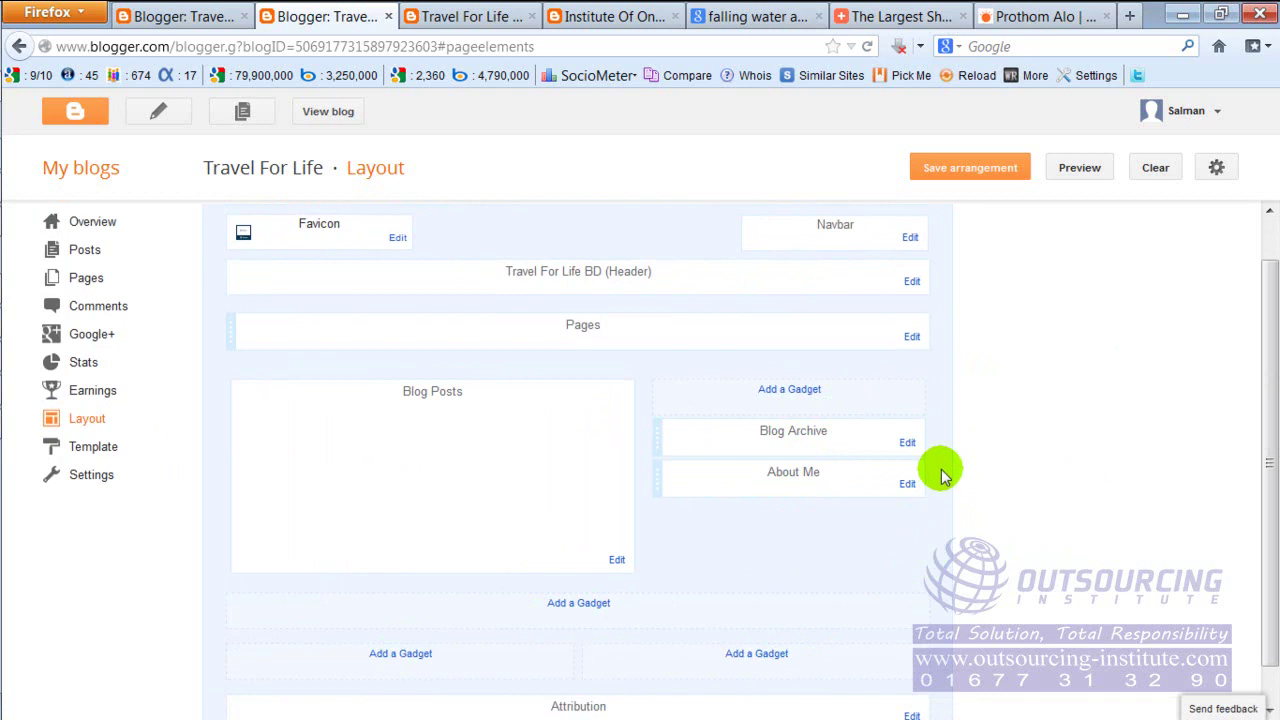
key(ctrl+plus)
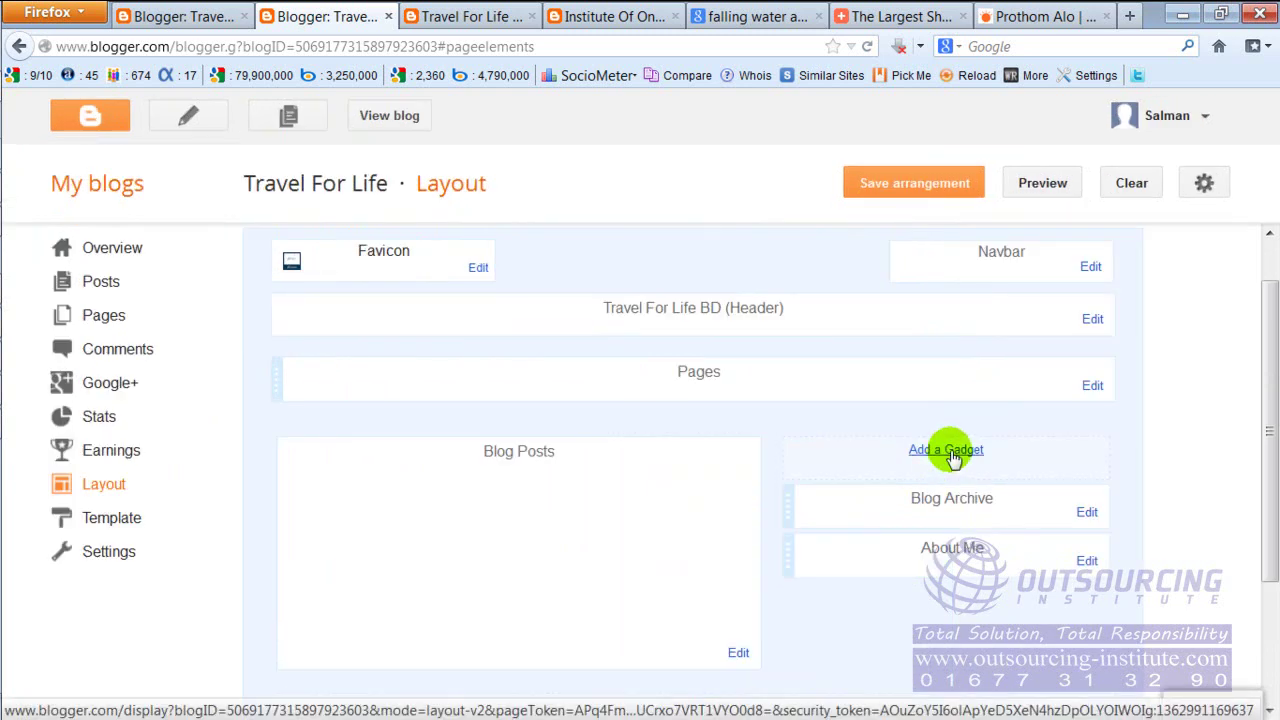
drag(1268, 355, 1270, 470)
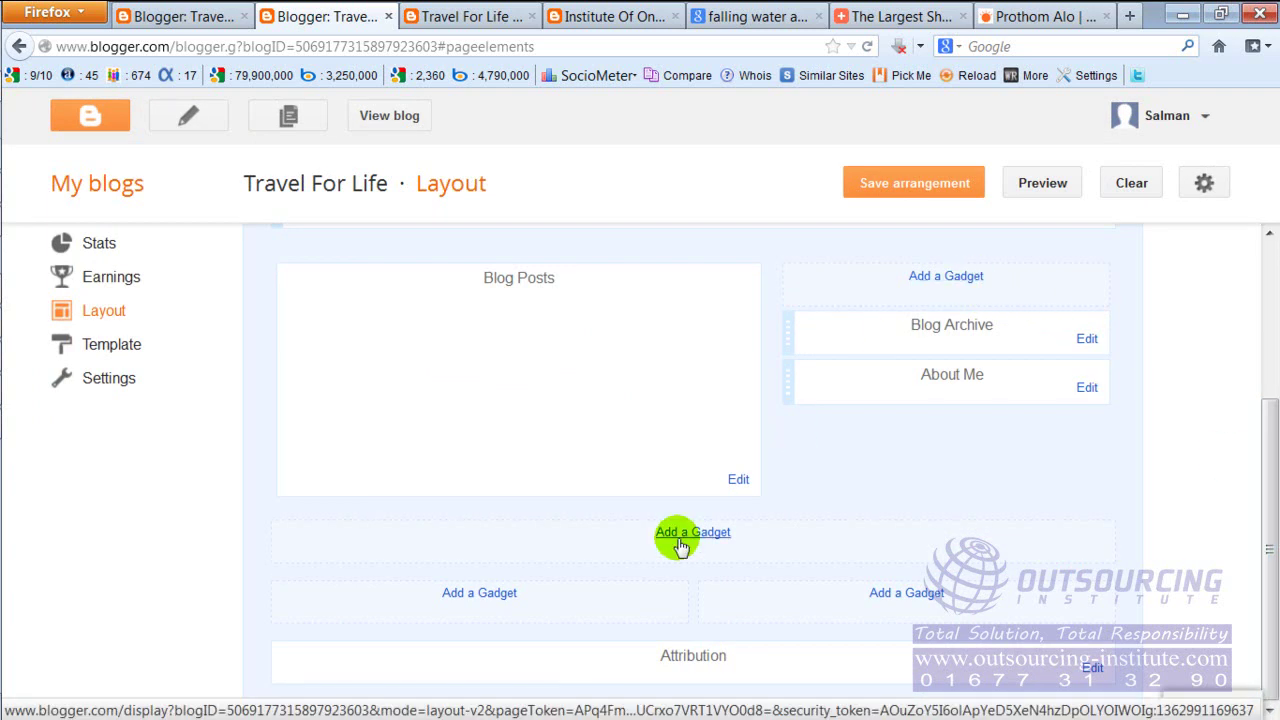
scroll(580, 431, up, 3)
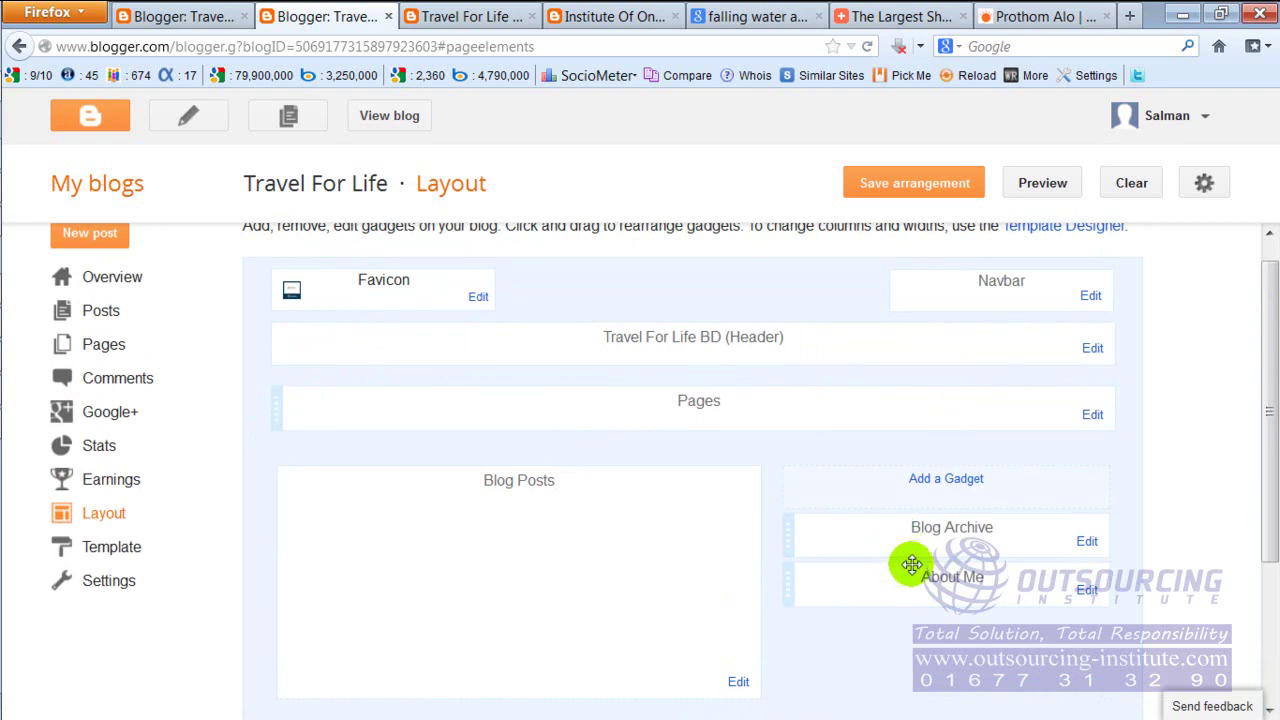
scroll(1157, 477, down, 1)
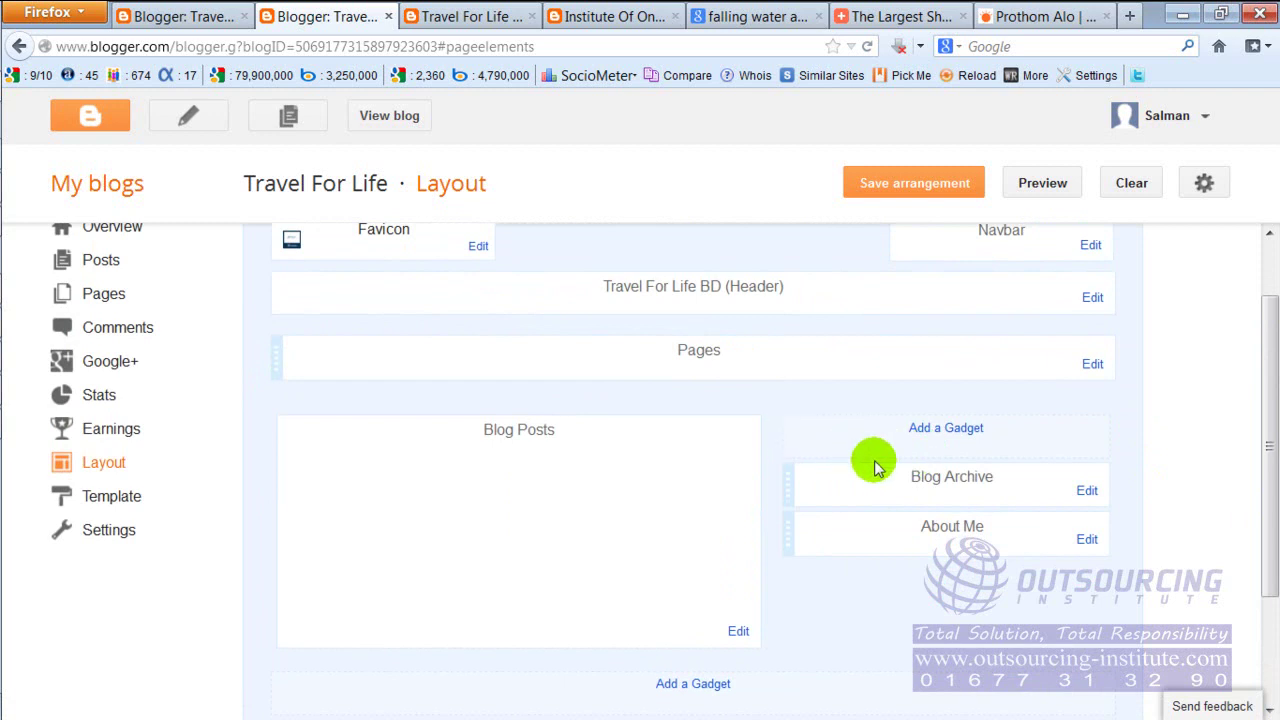
click(940, 430)
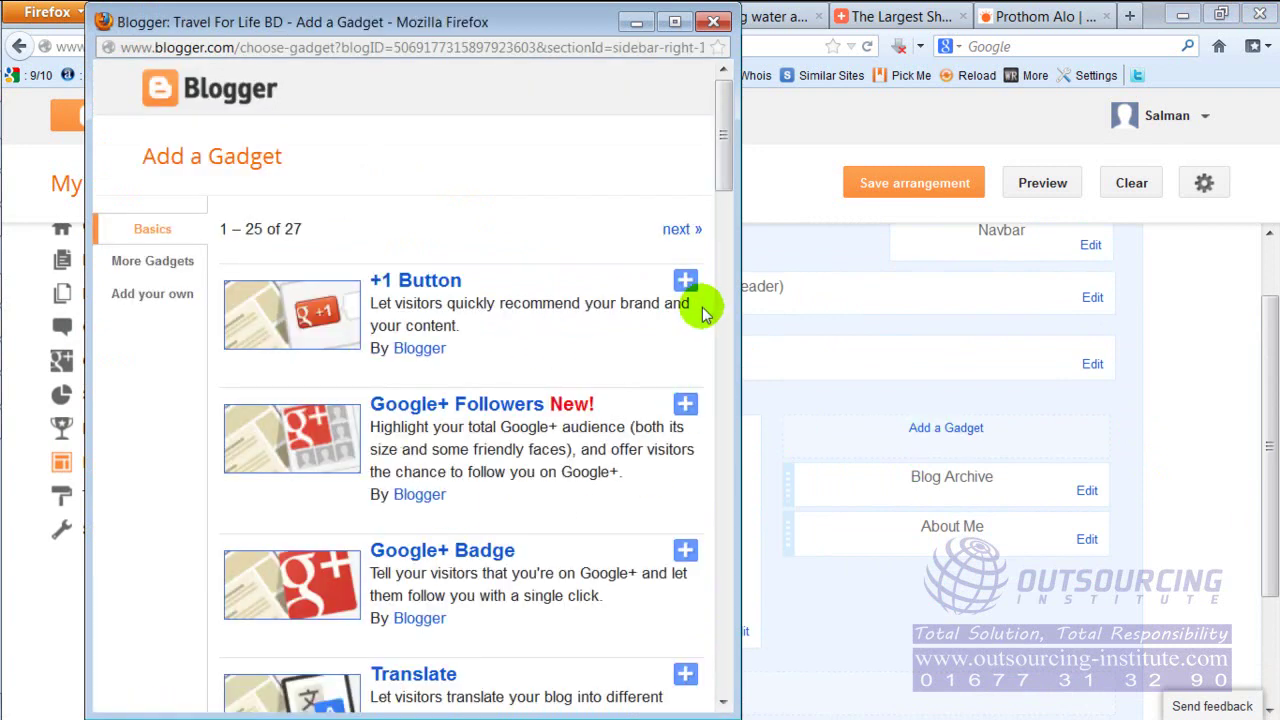
- Add an HTML/JavaScript gadget to the sidebar and paste the copied advertisement code into its content, leaving the title blank
drag(728, 173, 691, 354)
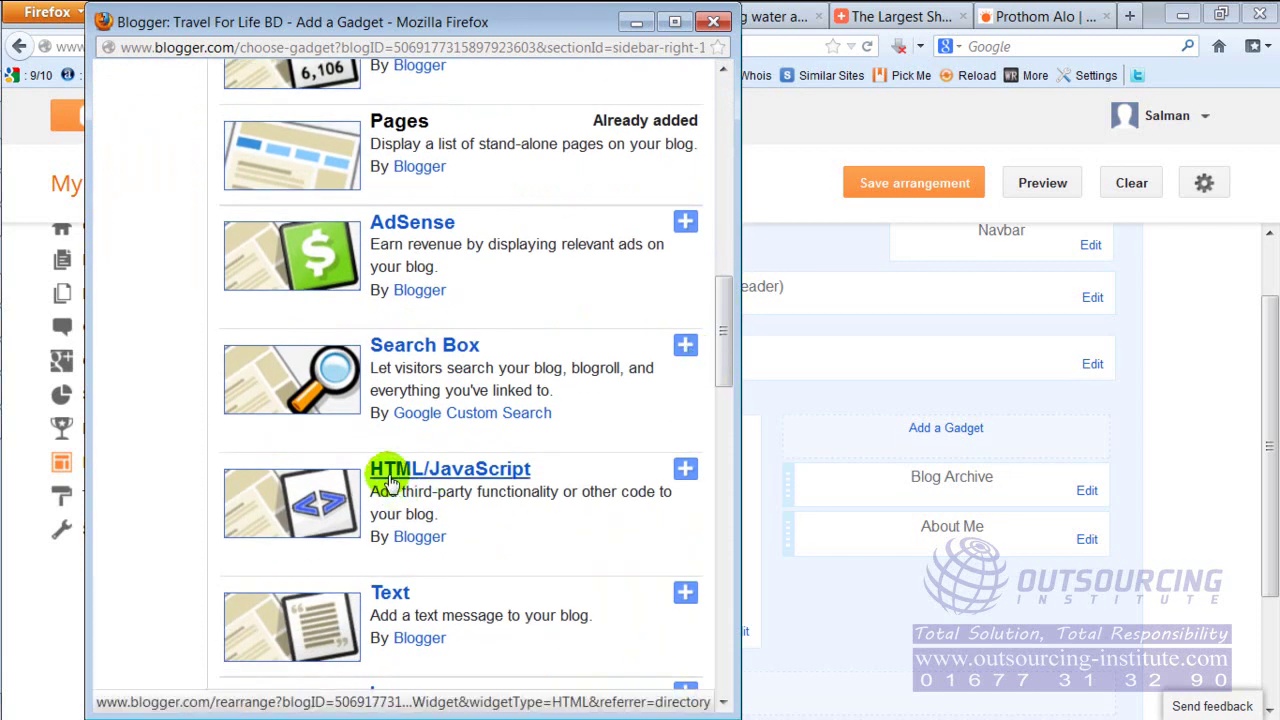
click(440, 474)
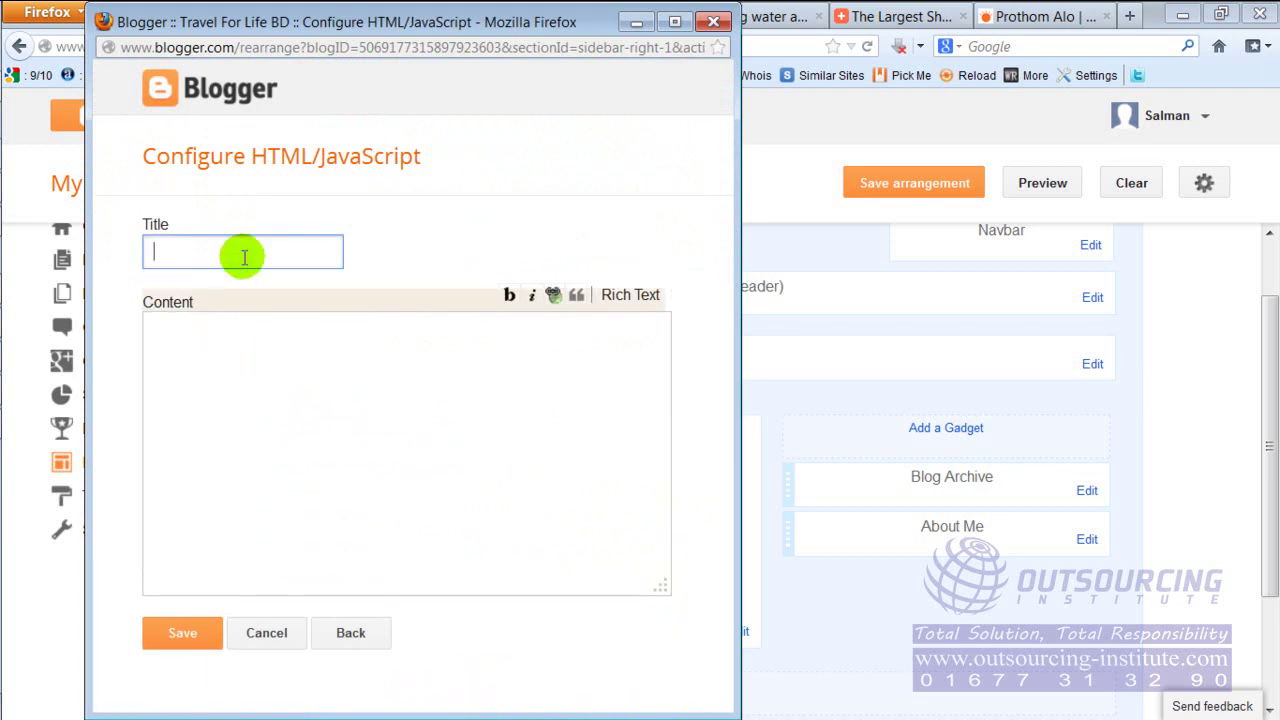
click(230, 368)
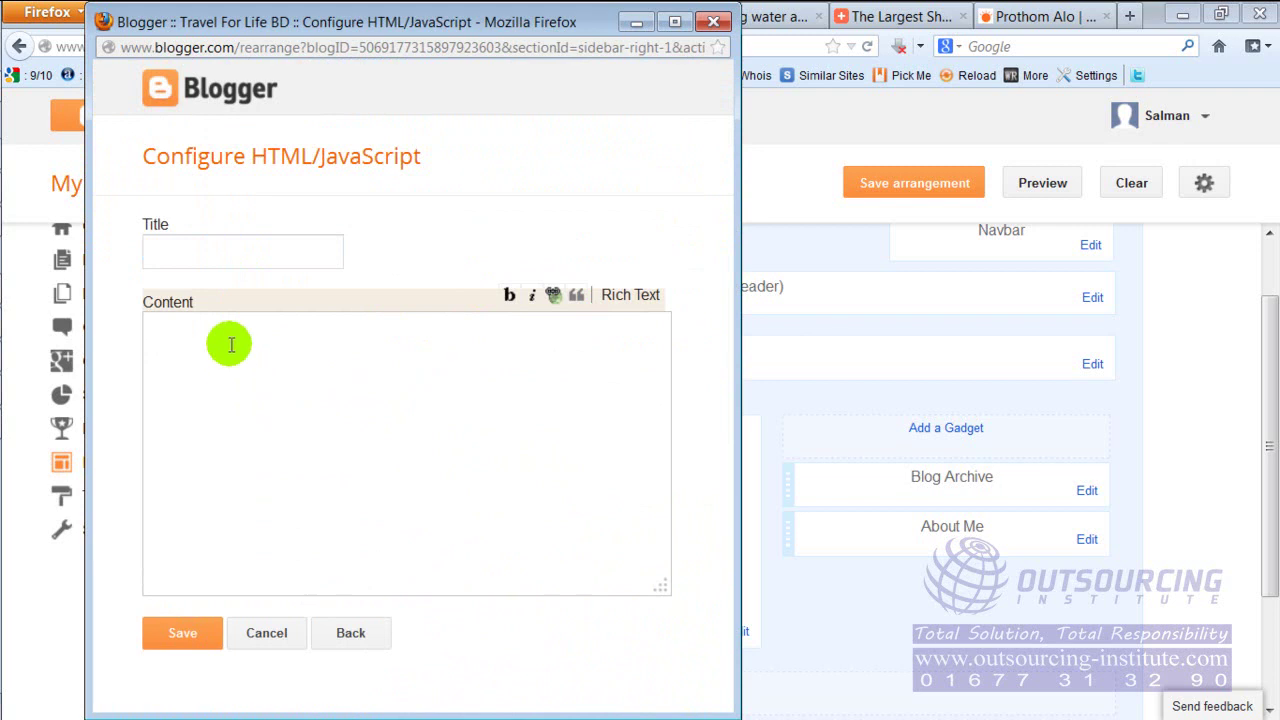
click(219, 342)
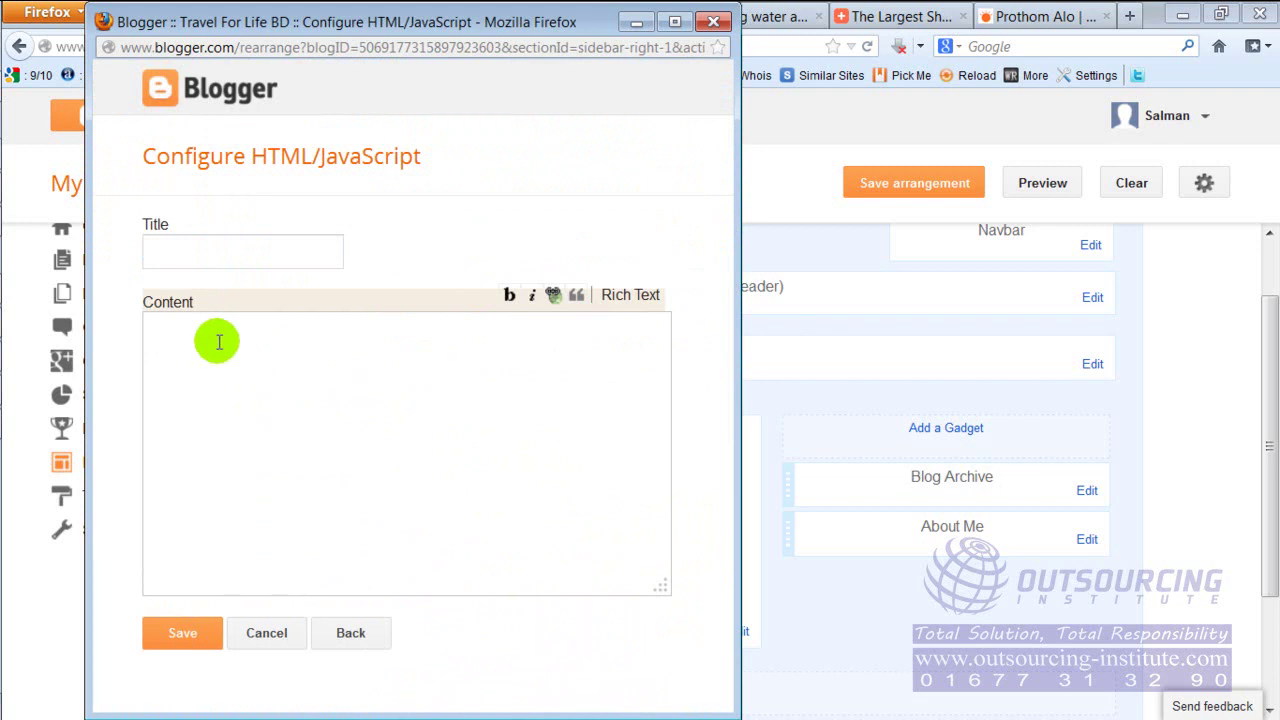
right_click(219, 342)
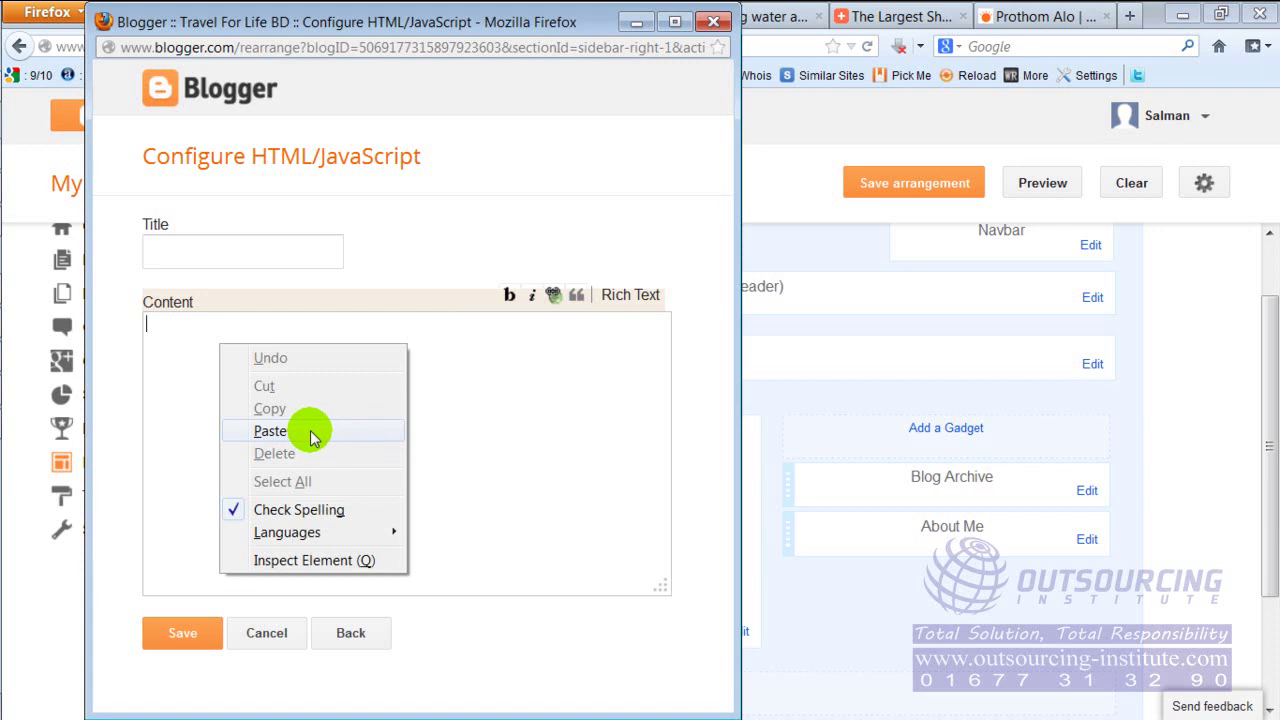
click(311, 436)
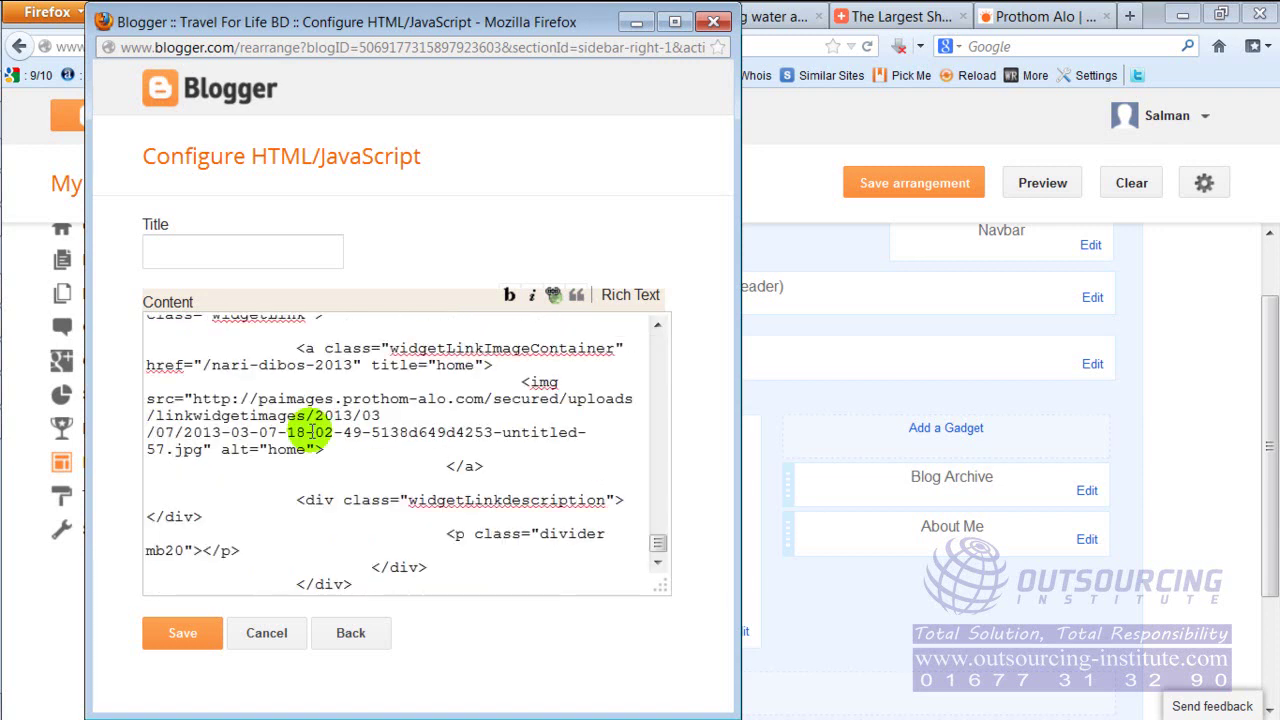
- Save the new HTML/JavaScript gadget and save the layout arrangement
click(168, 643)
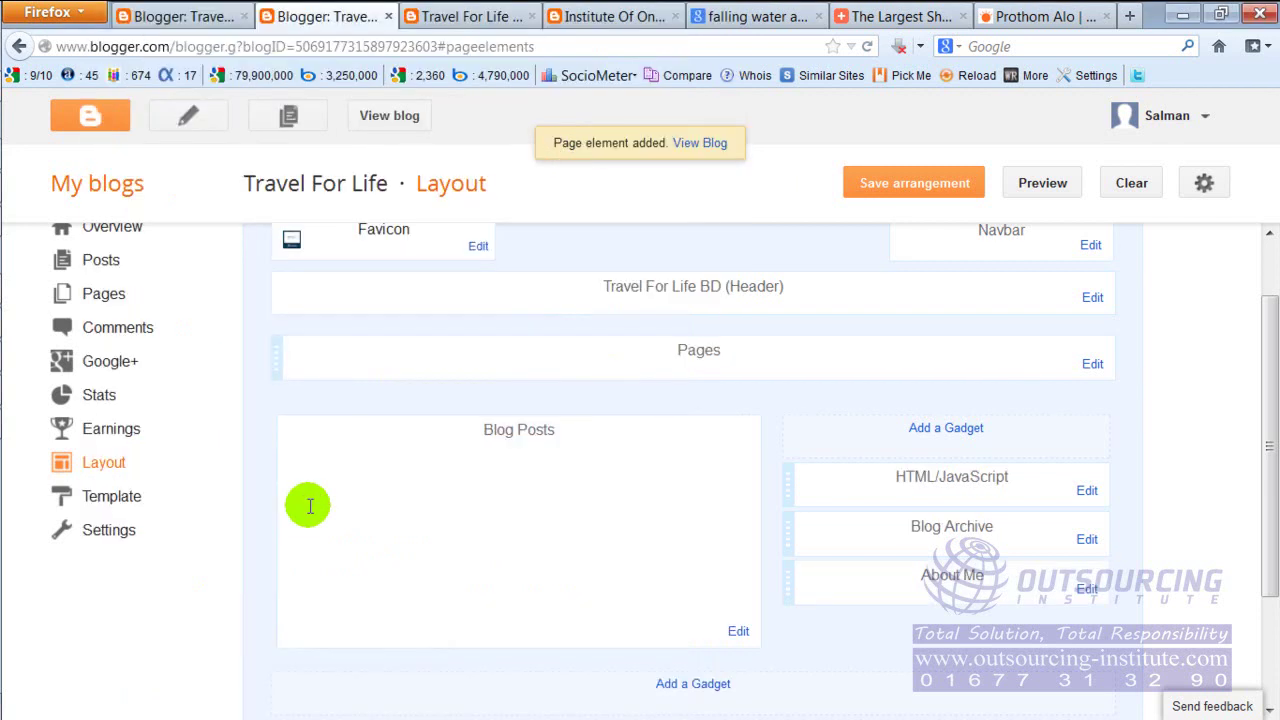
click(930, 186)
click(932, 189)
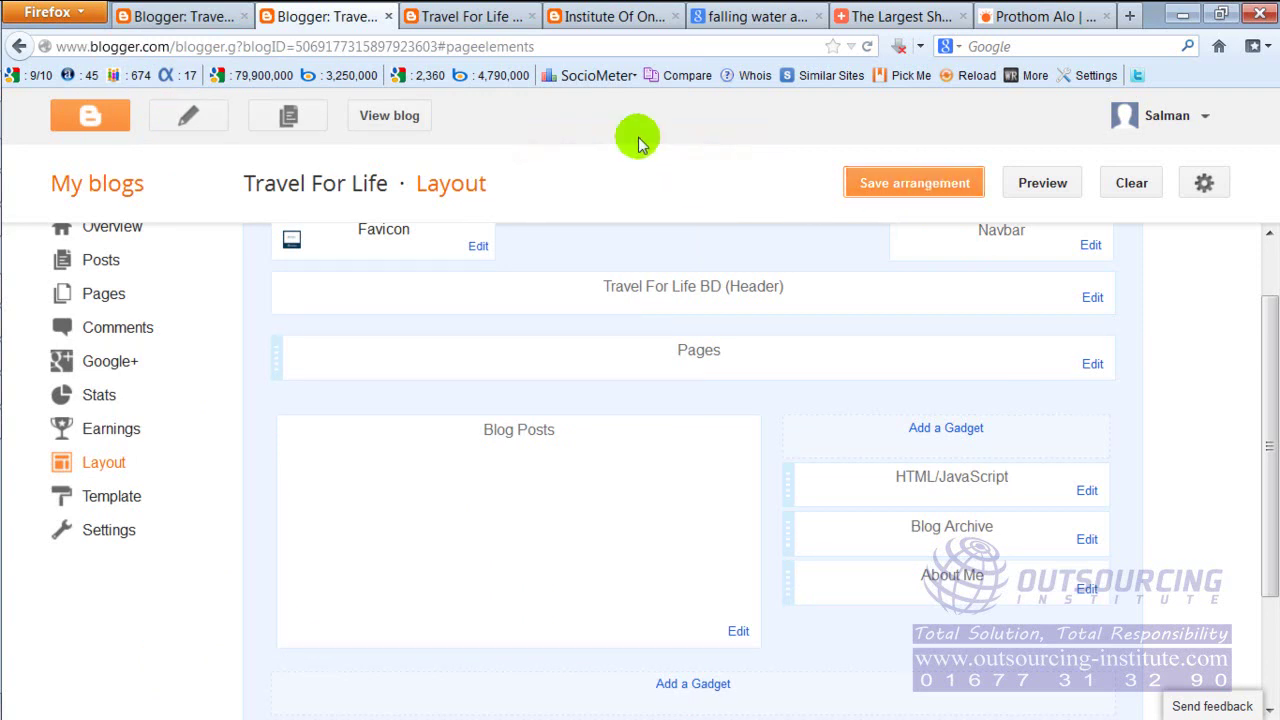
- Go to the live Travel For Life BD blog and reload the page
click(497, 14)
scroll(988, 450, down, 5)
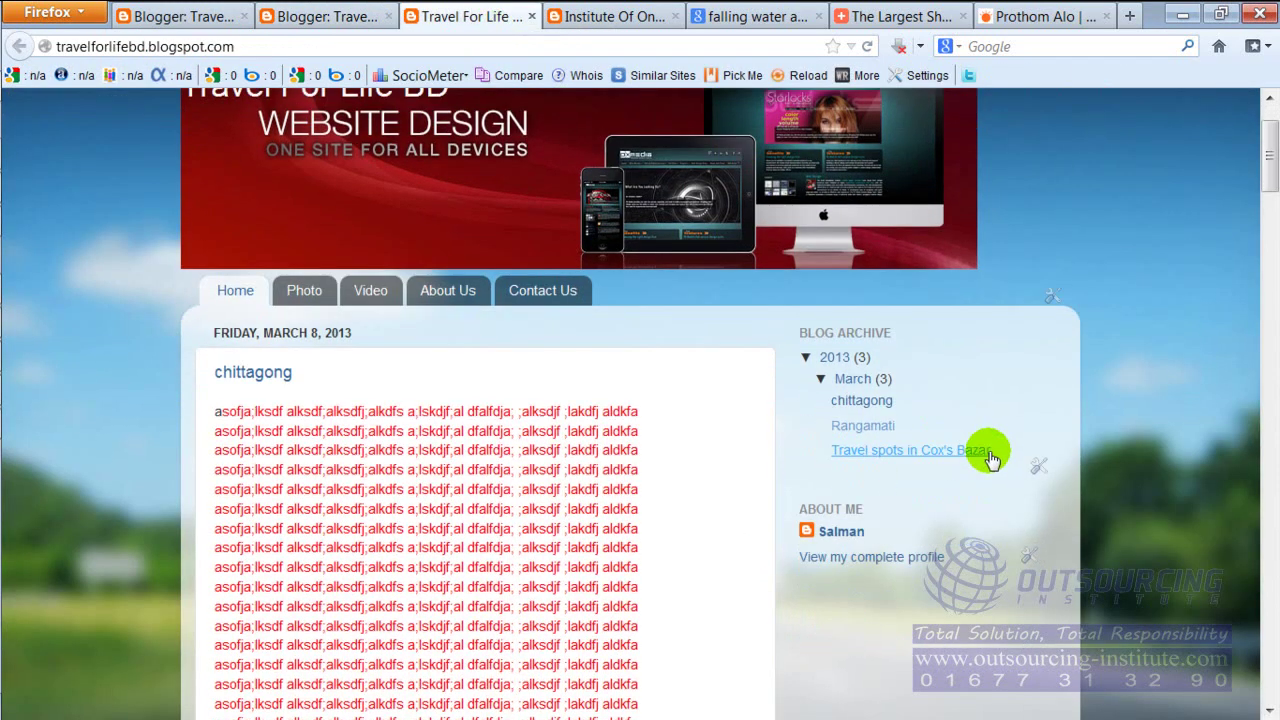
scroll(988, 450, up, 1)
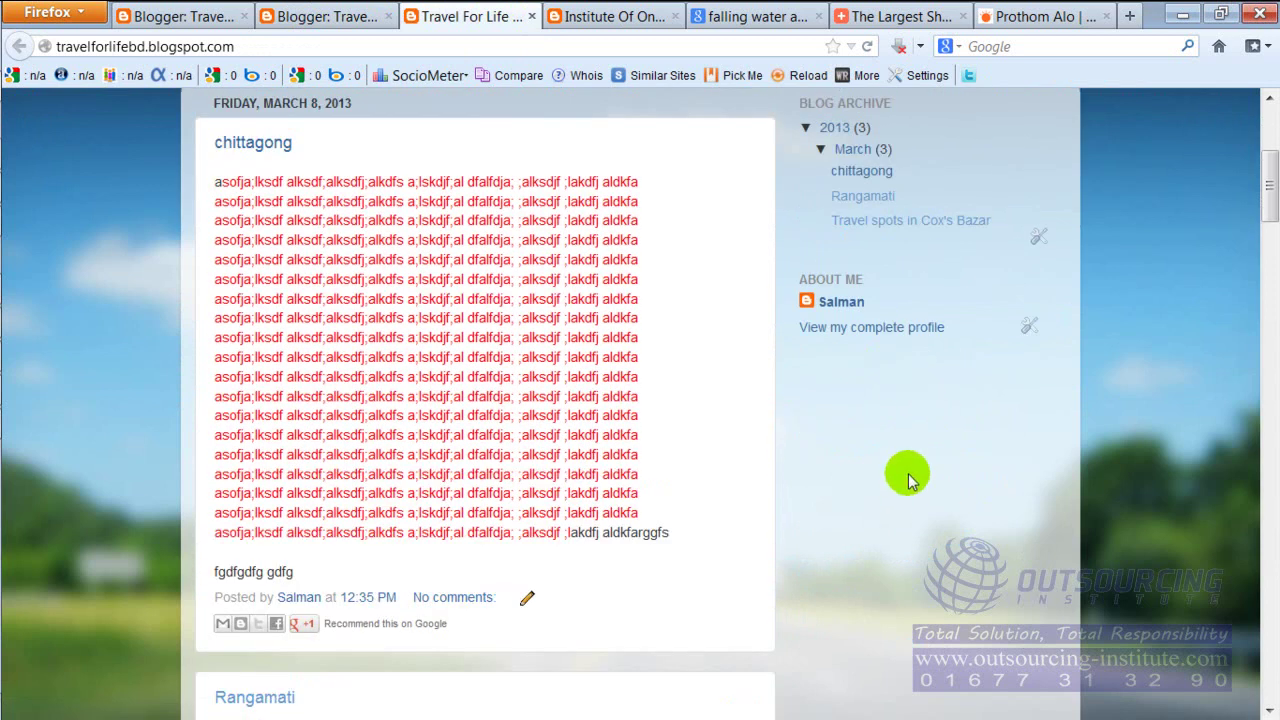
right_click(890, 441)
click(930, 495)
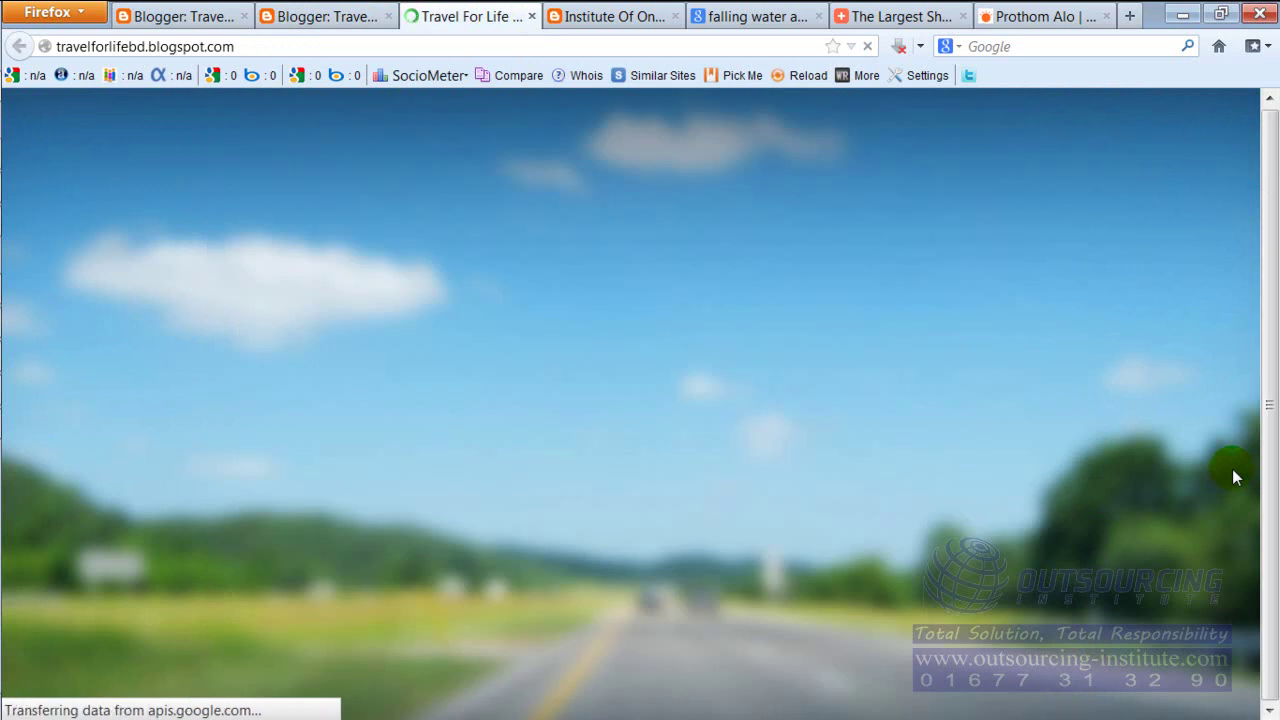
- Examine the advertisements in the reloaded blog's sidebar from the first banner down to Blog Archive and back
scroll(1020, 440, up, 2)
scroll(1020, 455, down, 12)
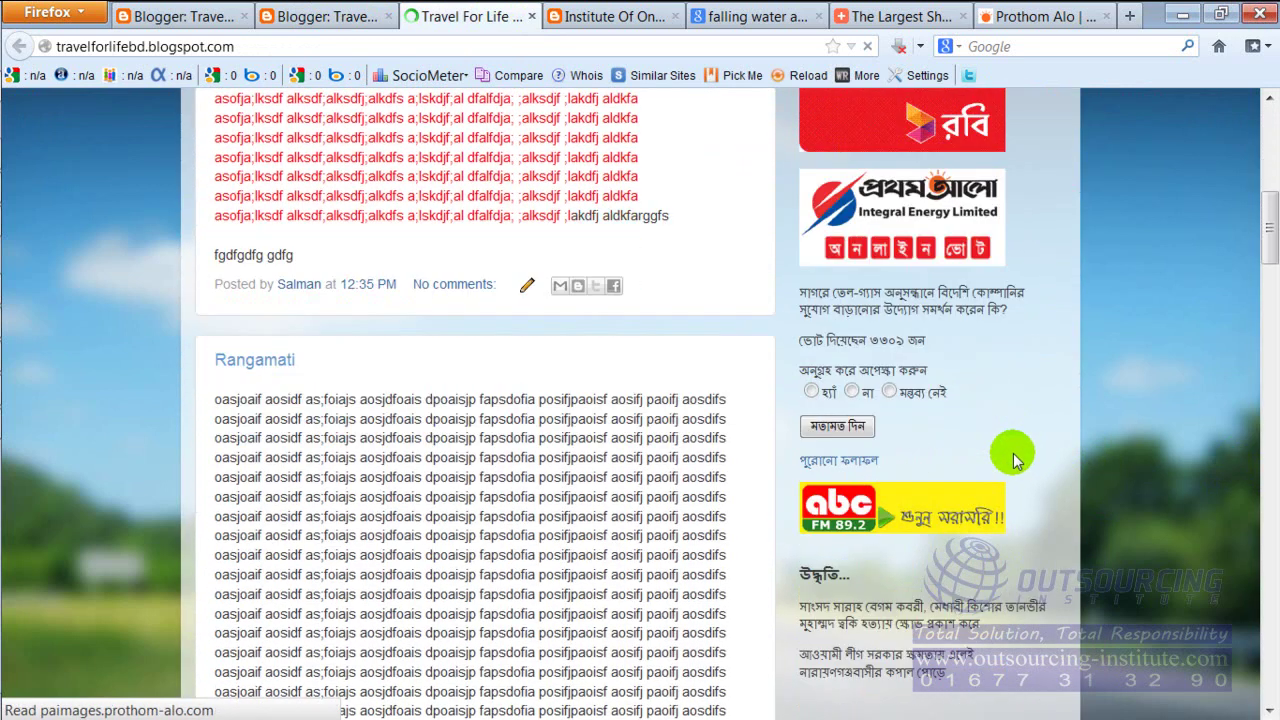
scroll(1015, 458, up, 1)
scroll(1013, 458, up, 10)
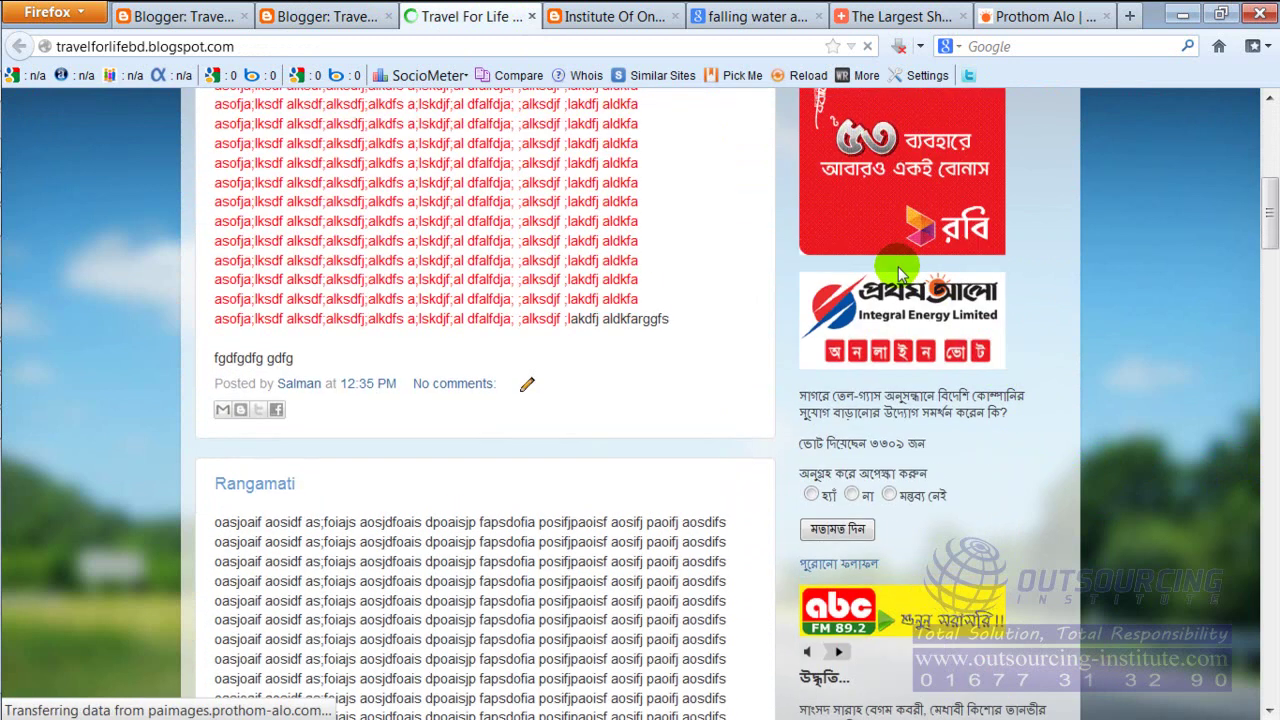
scroll(888, 255, up, 2)
scroll(895, 220, up, 4)
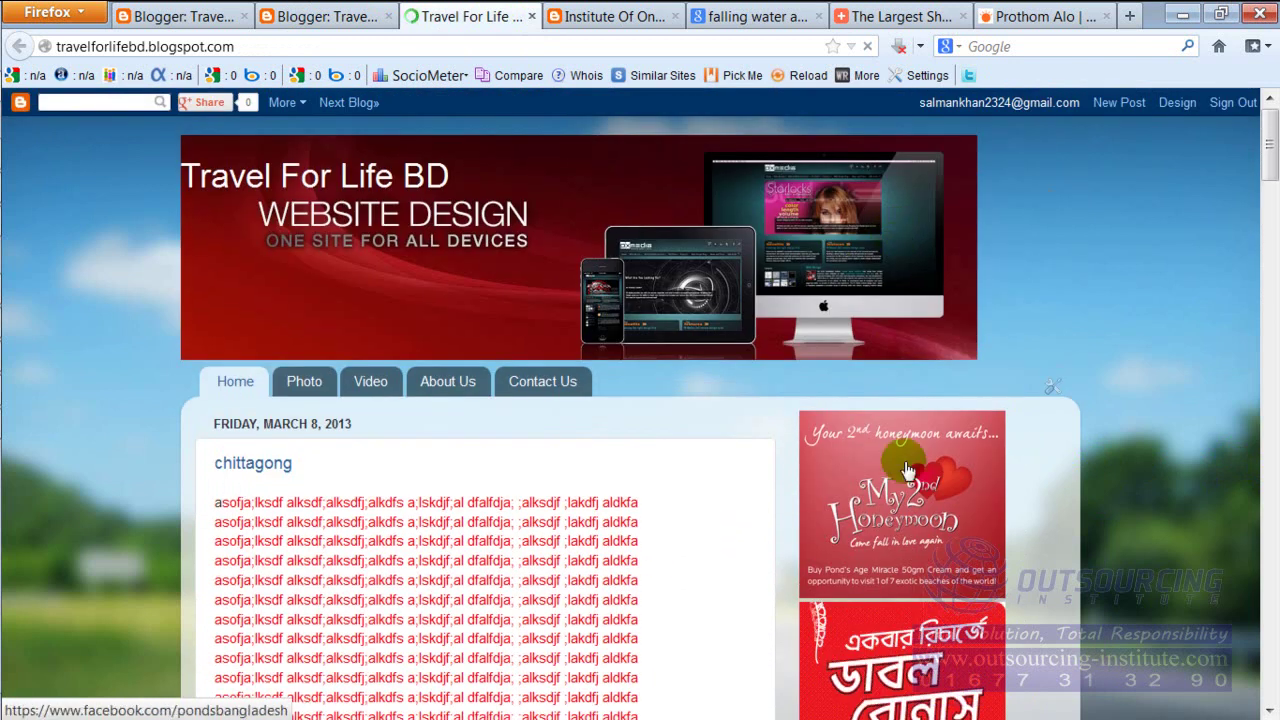
scroll(914, 563, down, 5)
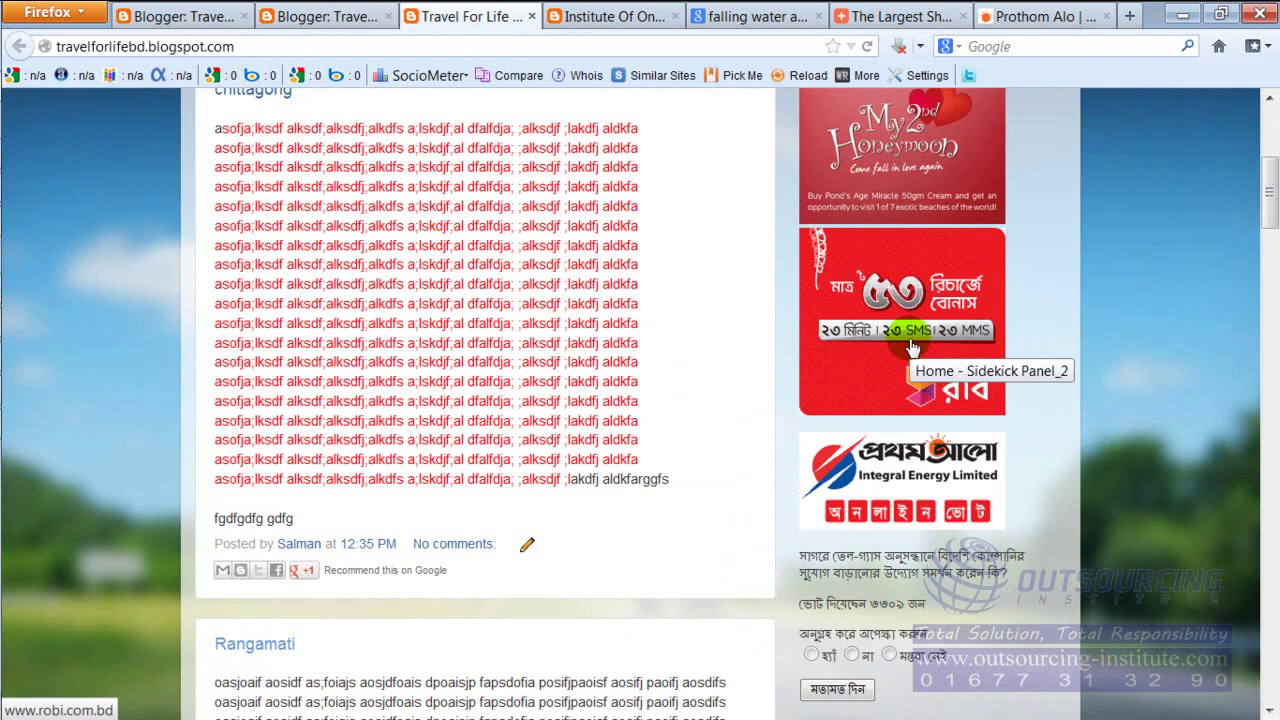
scroll(912, 347, down, 10)
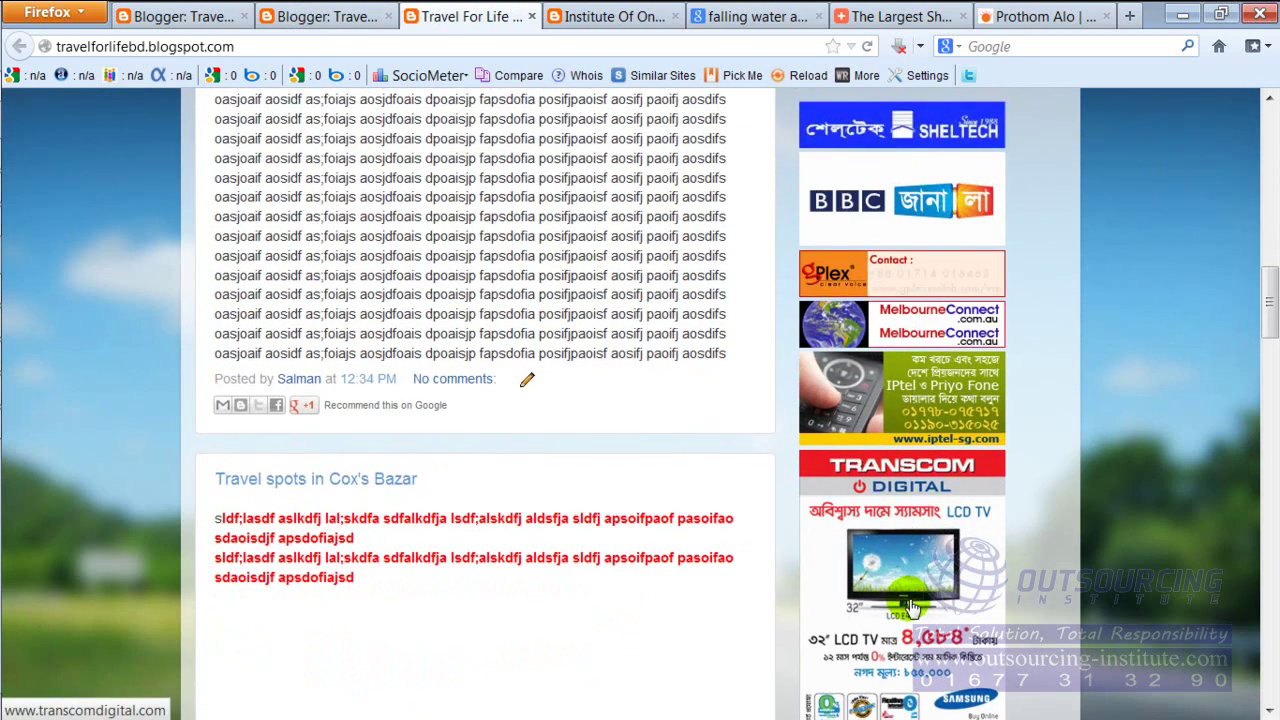
scroll(912, 607, down, 3)
scroll(912, 607, down, 5)
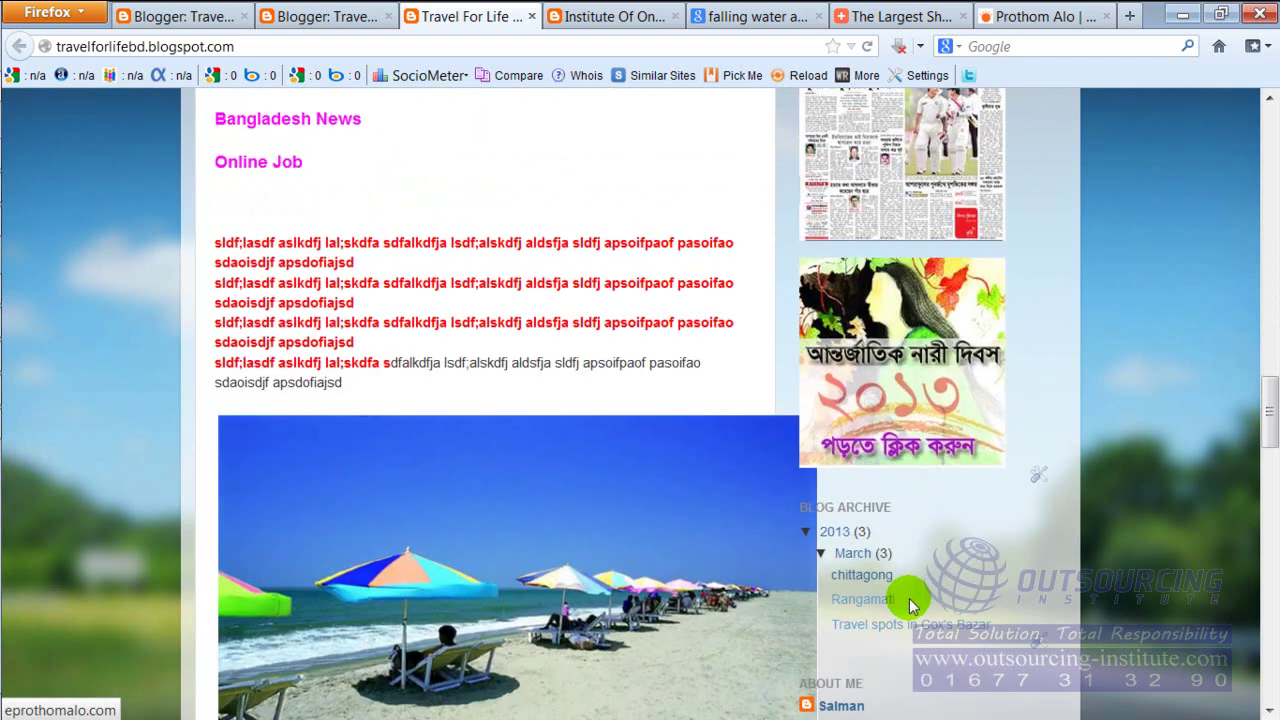
scroll(915, 561, up, 15)
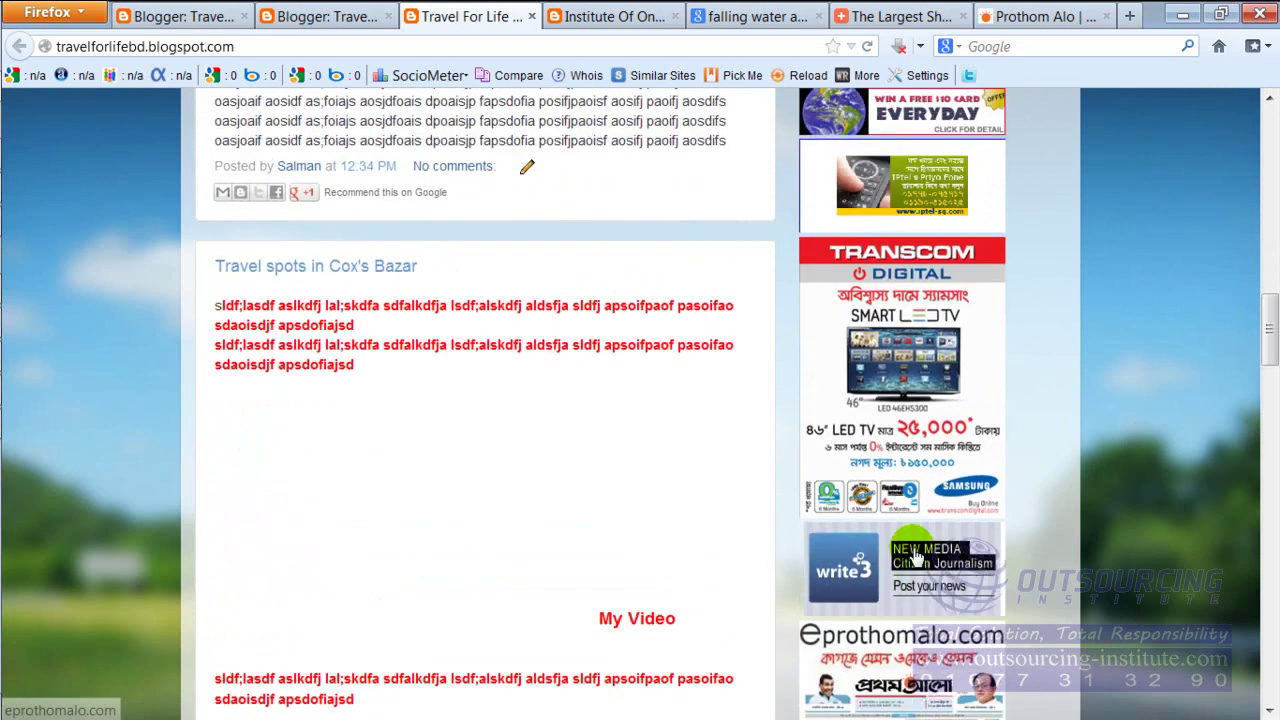
scroll(912, 548, up, 10)
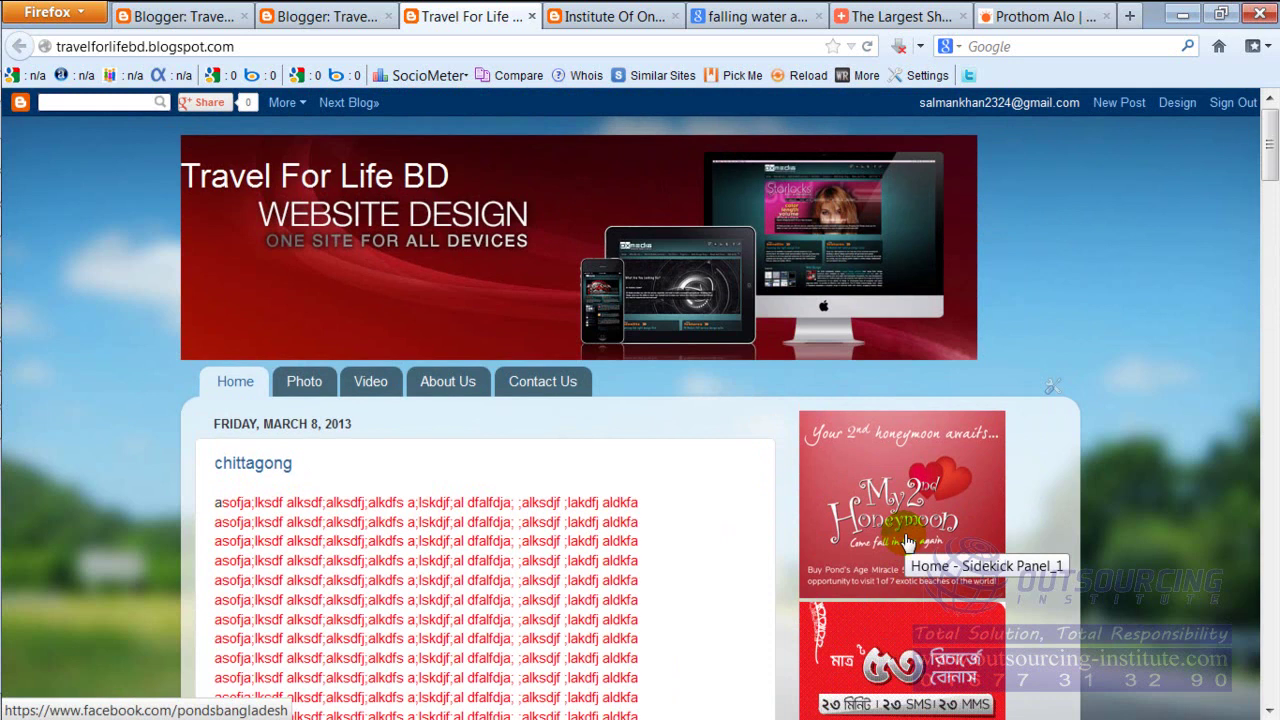
- Go to the open Google image search for falling water animation and return to its search field
click(605, 18)
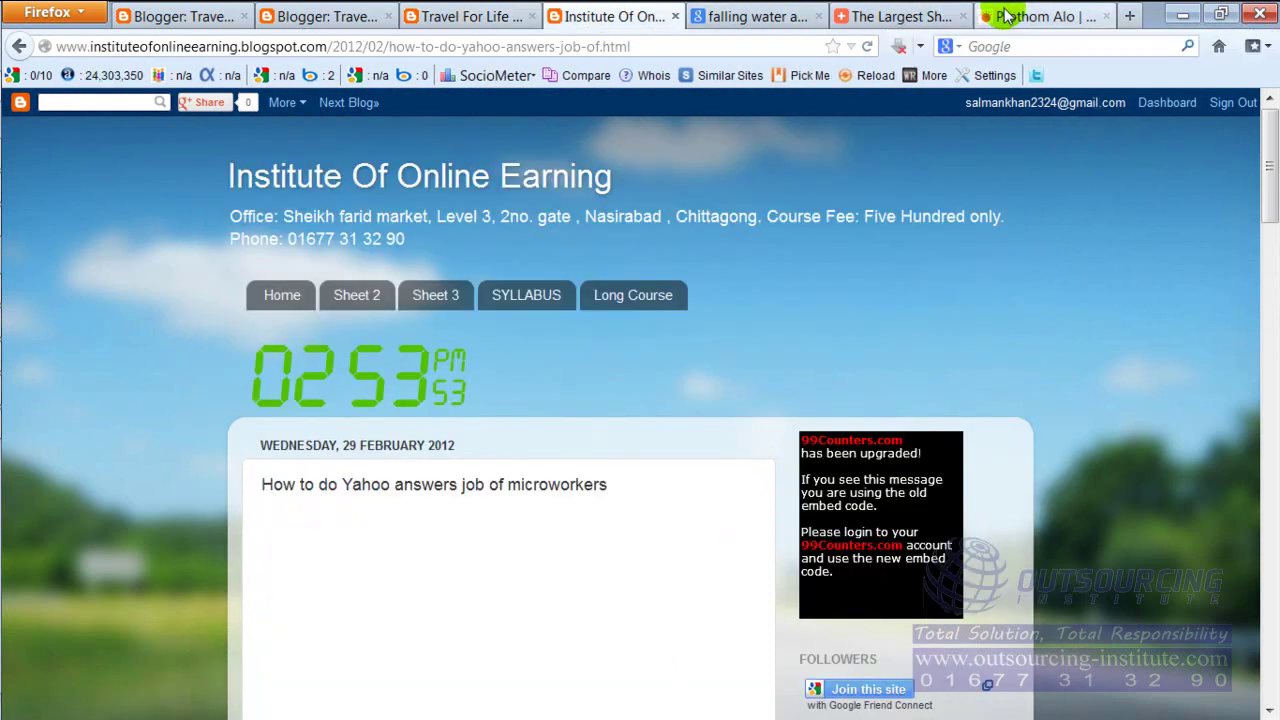
click(762, 16)
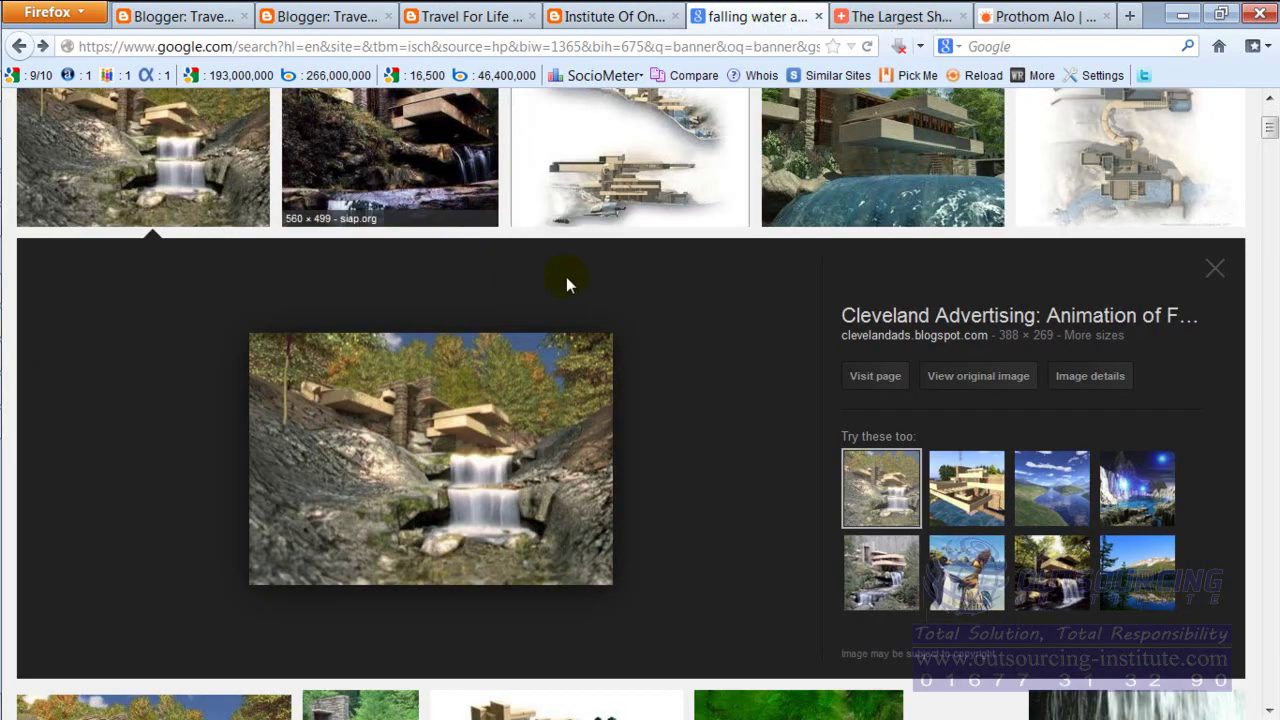
scroll(518, 286, up, 3)
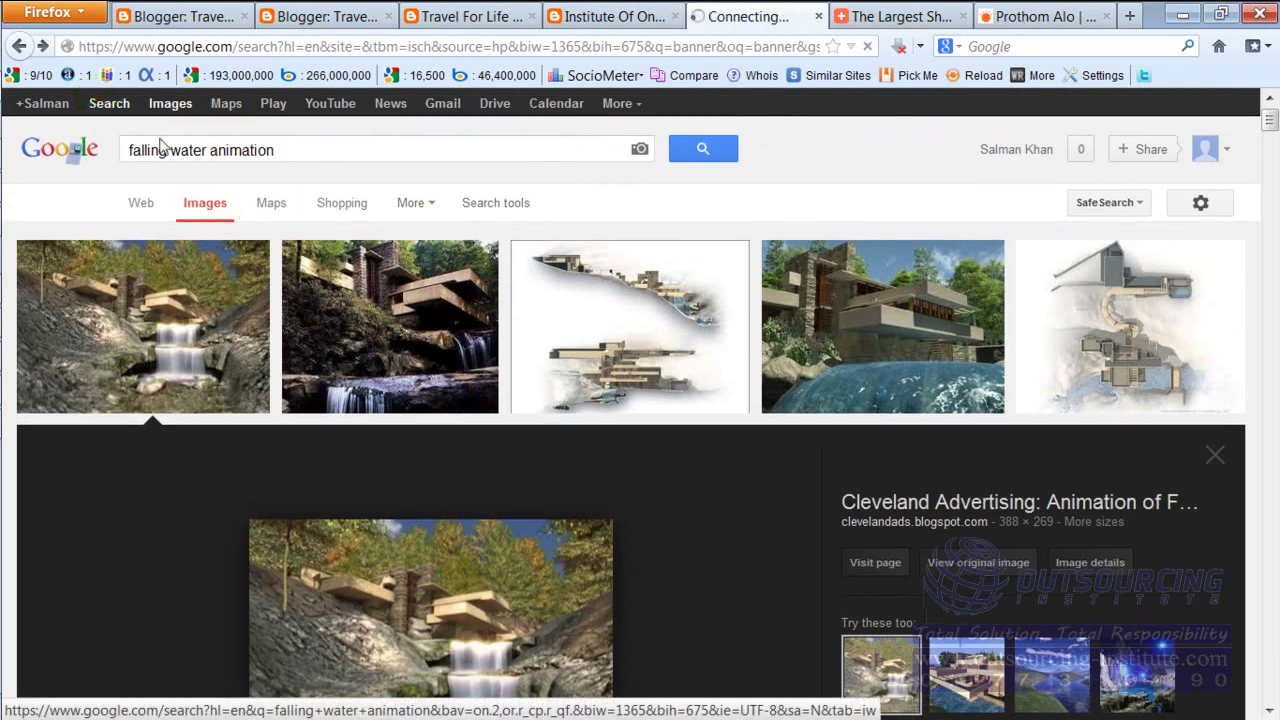
click(99, 106)
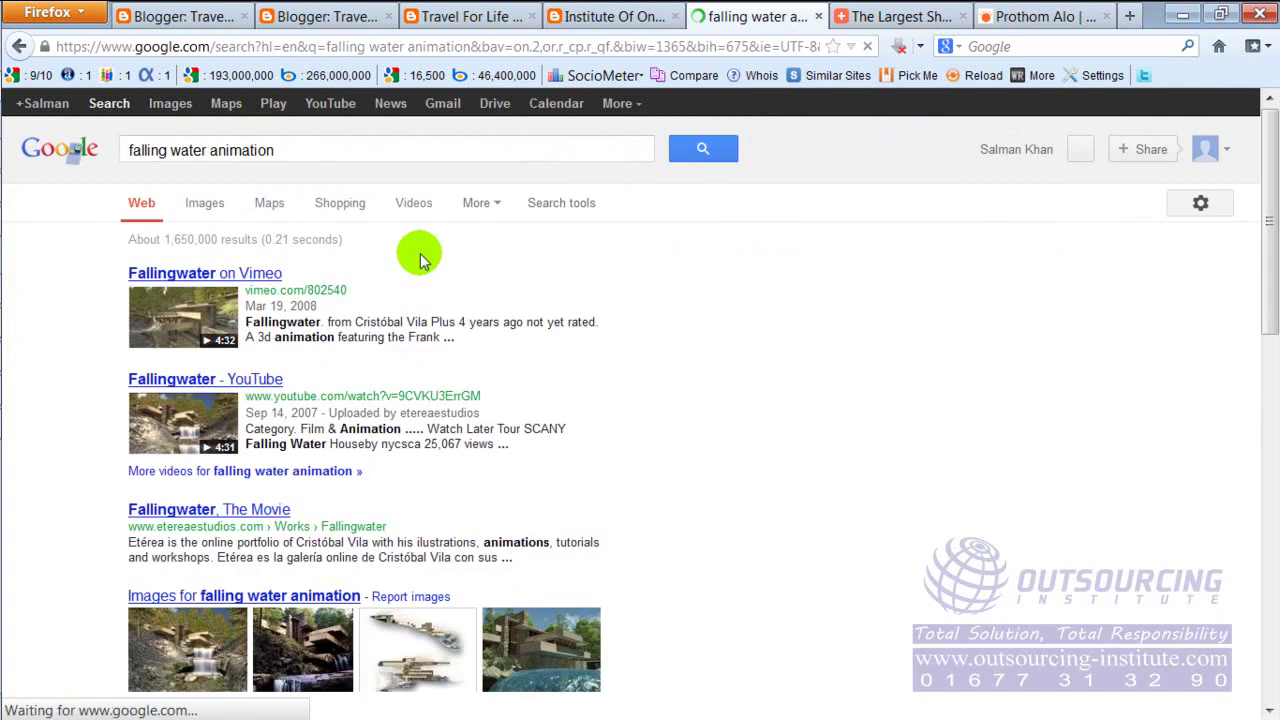
drag(276, 150, 75, 150)
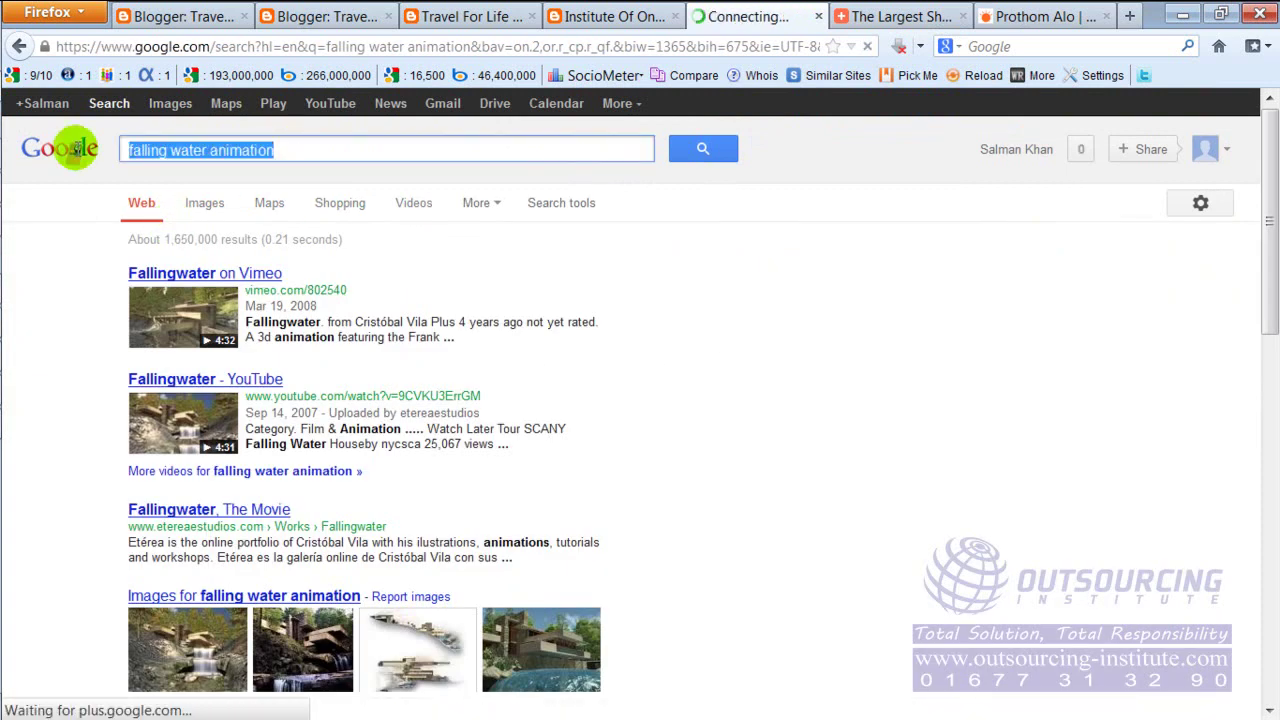
key(BackSpace)
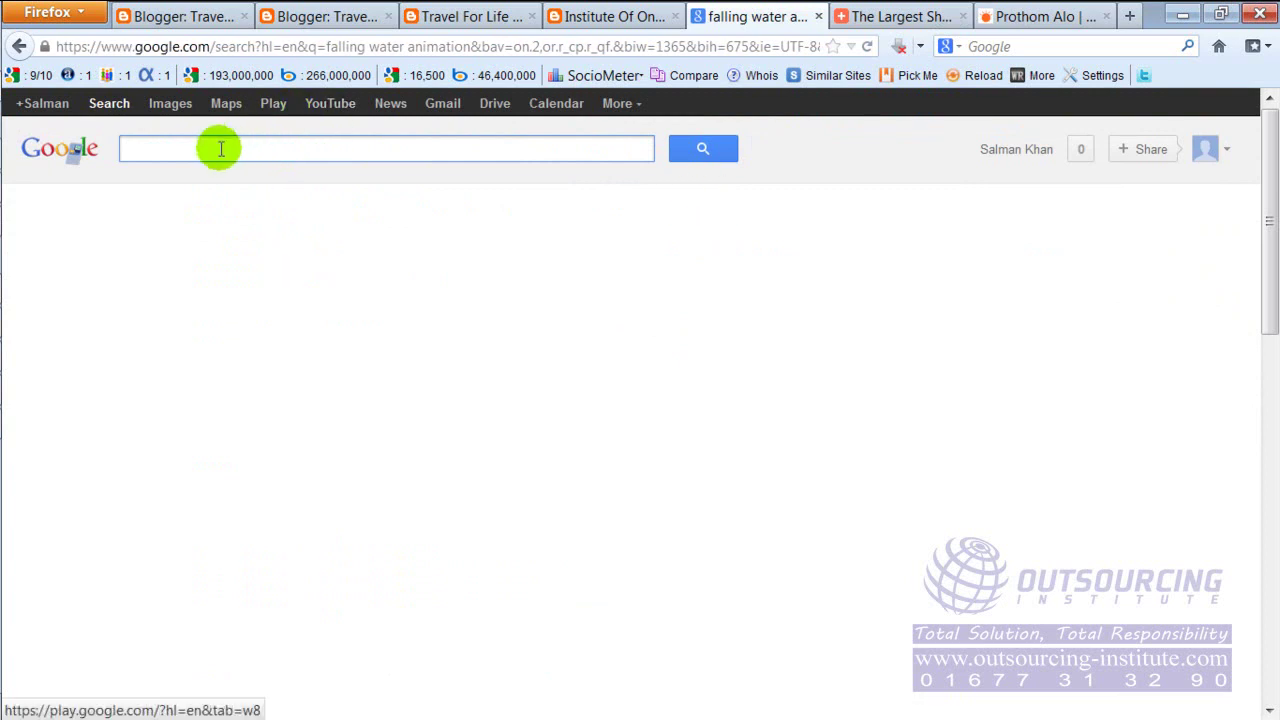
click(172, 106)
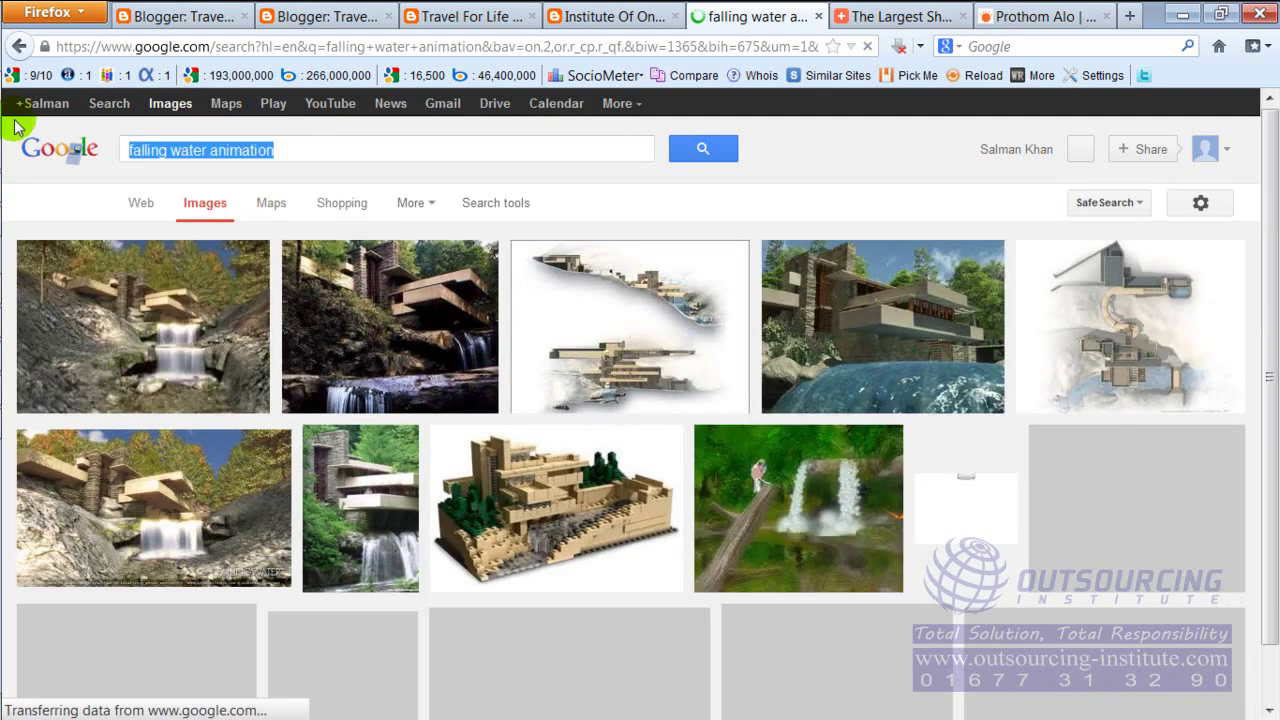
- Replace the query in Google Images with "water fall animation" and run the search
click(309, 150)
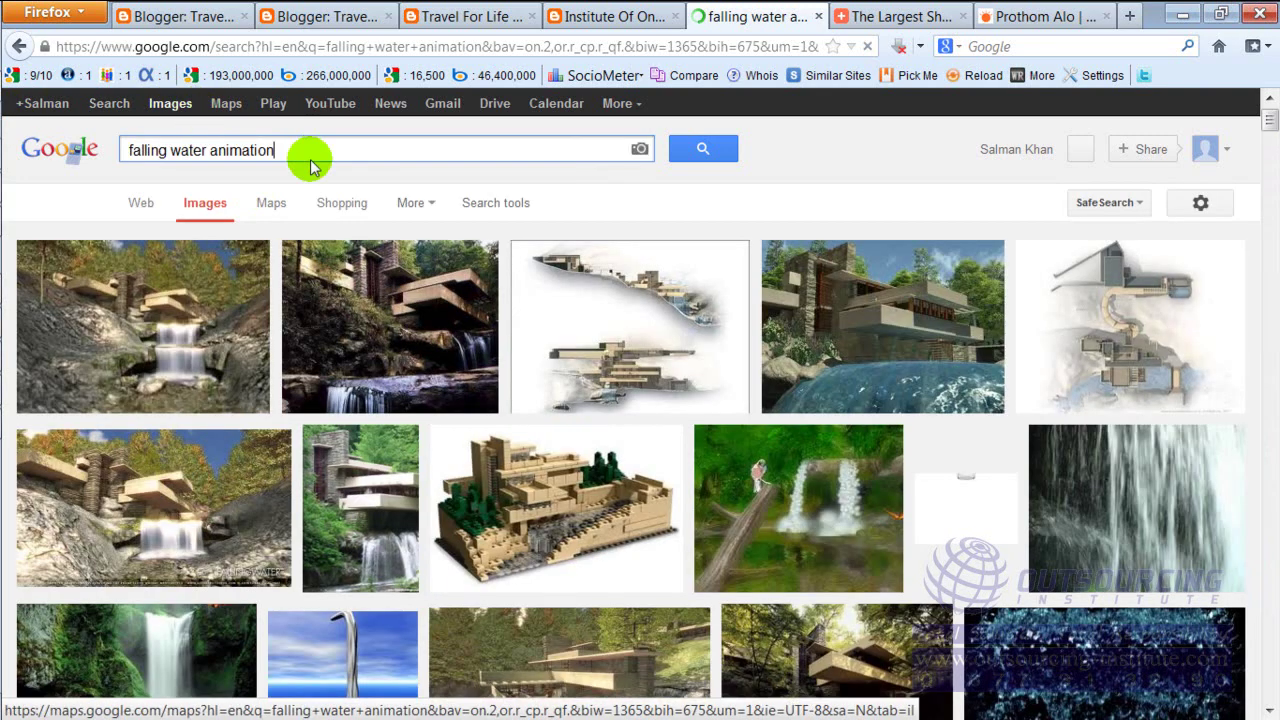
drag(309, 150, 125, 150)
click(85, 148)
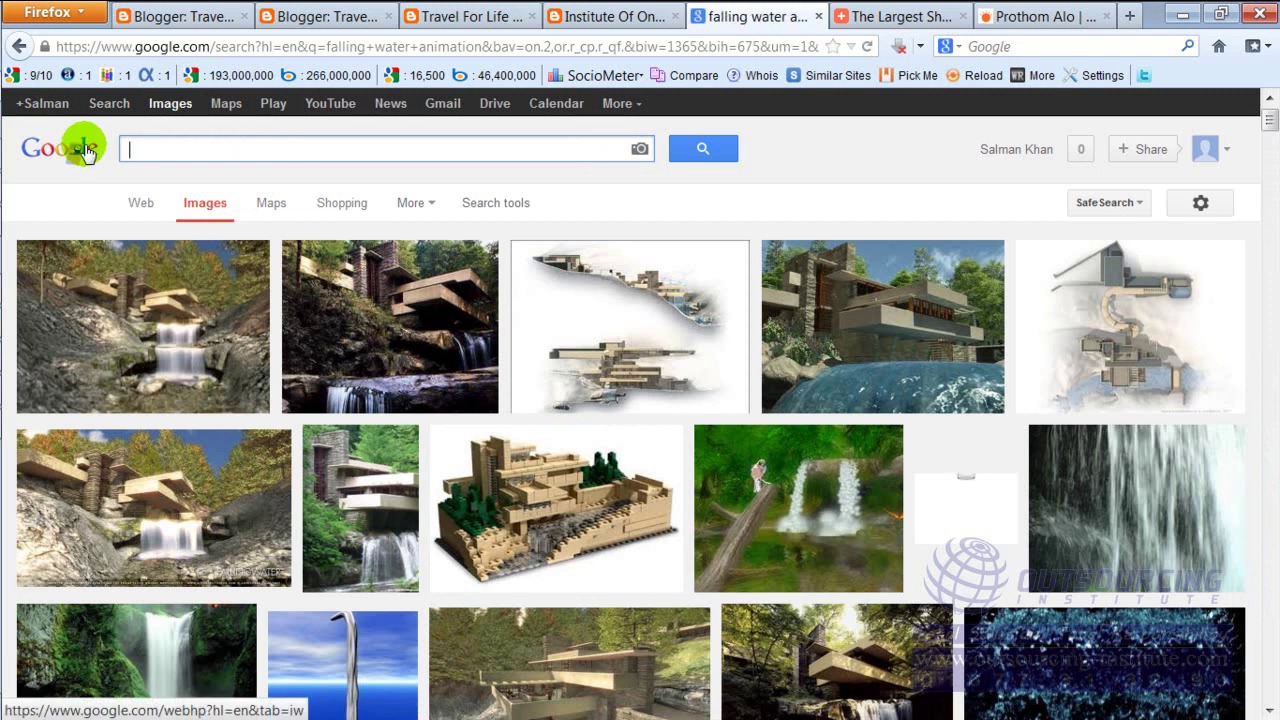
text(water fall an)
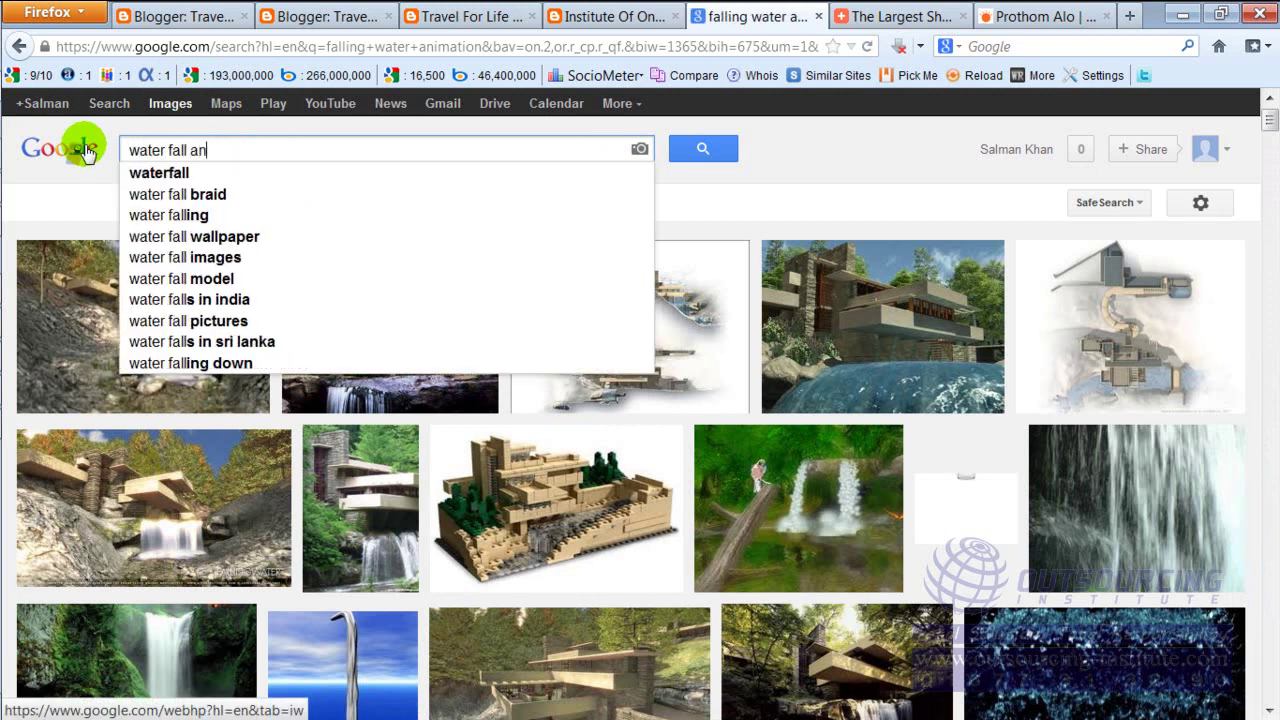
text(imation)
key(Return)
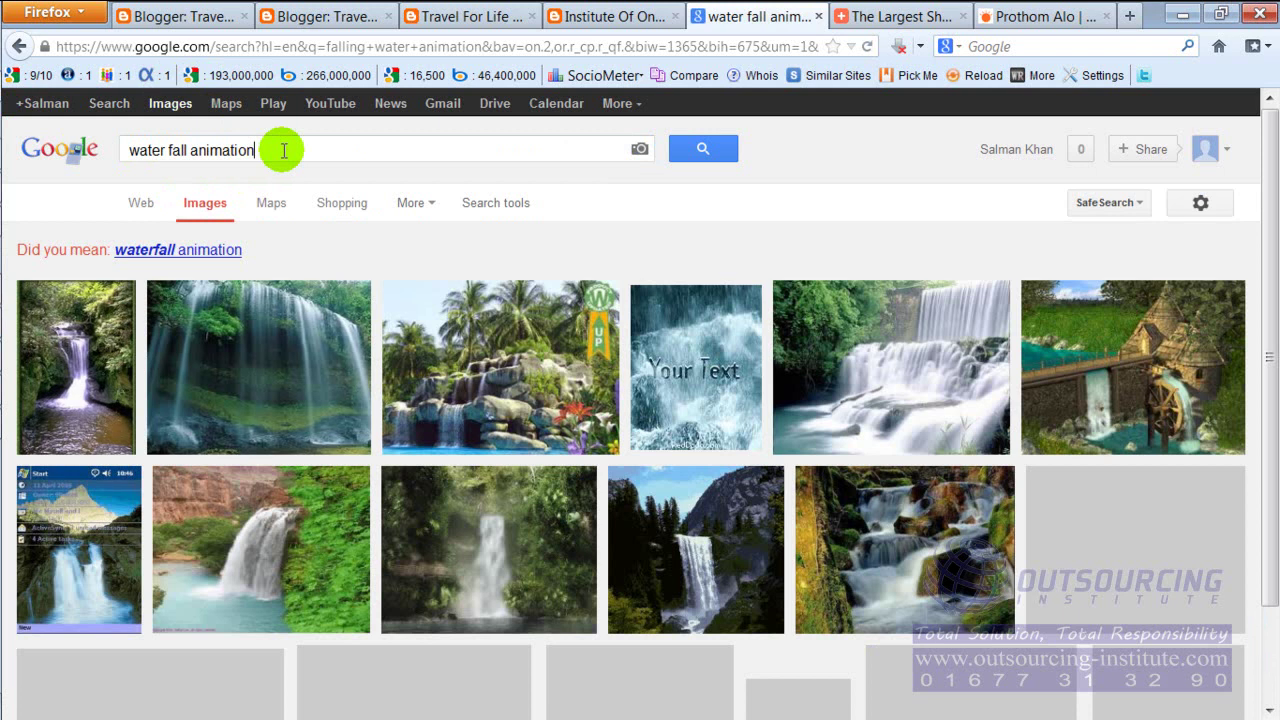
- Extend the image search query to "water fall animation flash" and run it
click(284, 150)
text(flash)
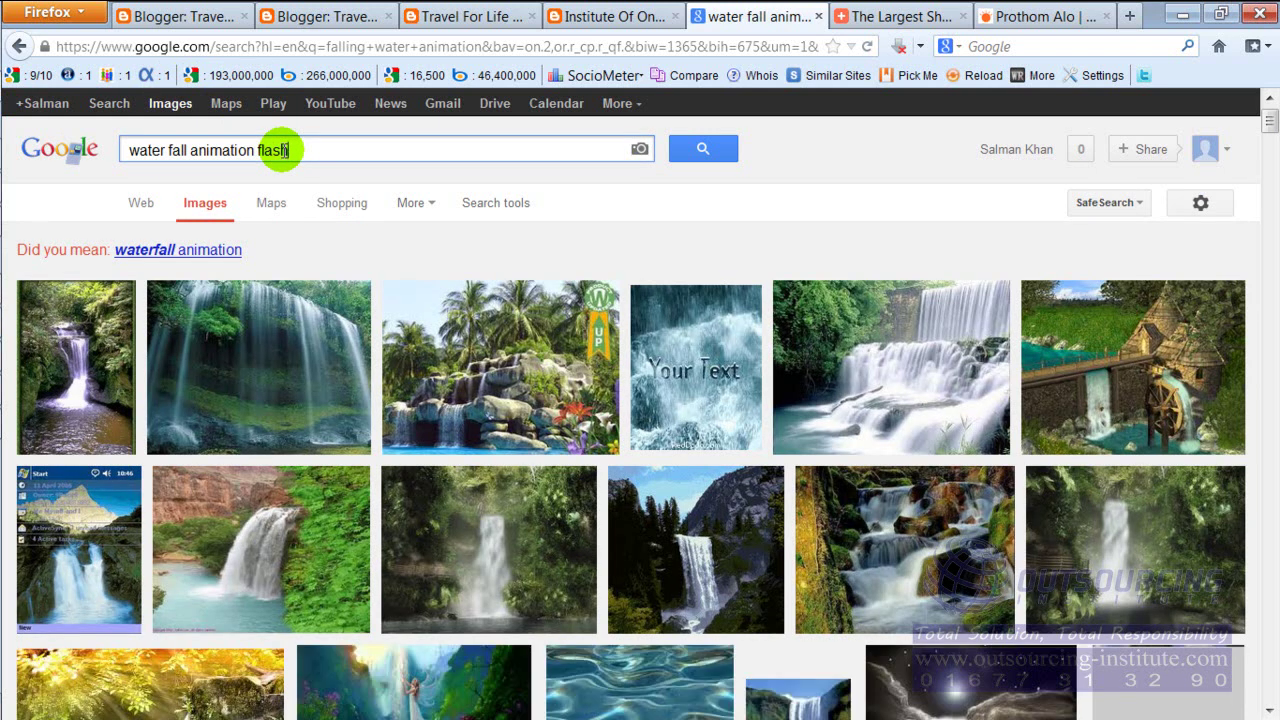
click(722, 152)
click(722, 152)
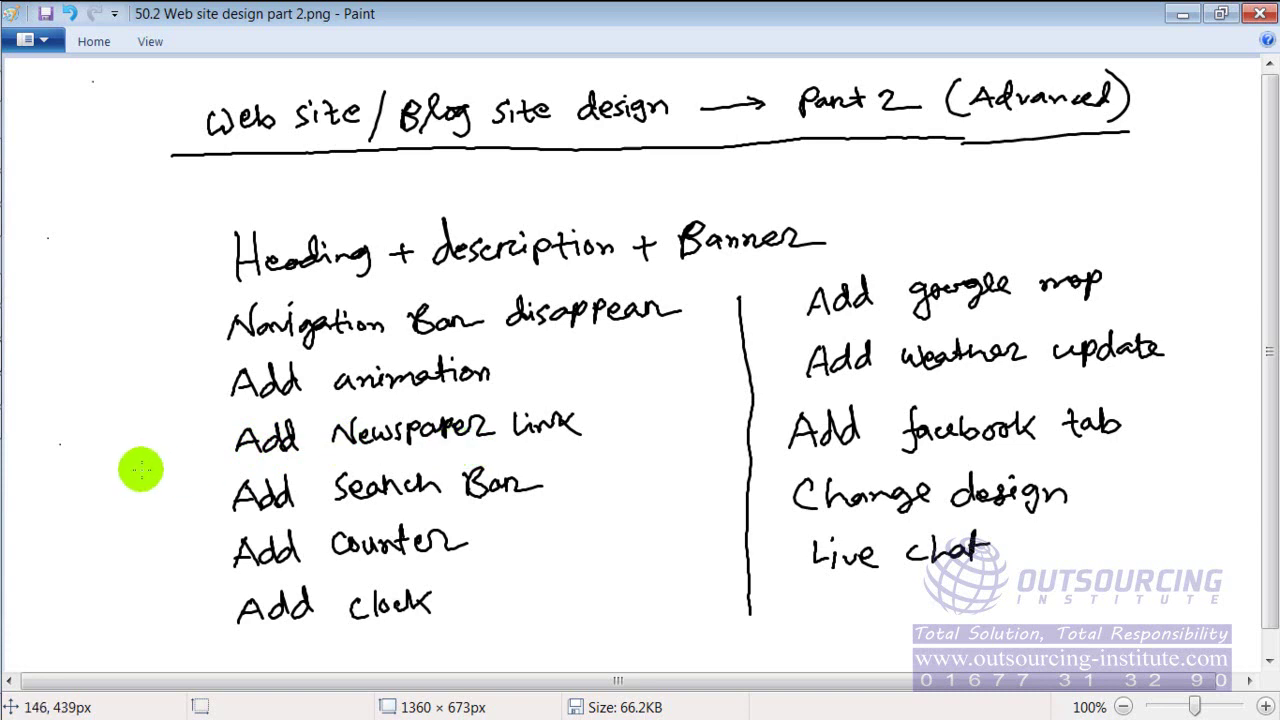
- Switch from the Paint topic list to Firefox, showing the Google web results for "bangla newspaper logo link"
mouse_move(12, 392)
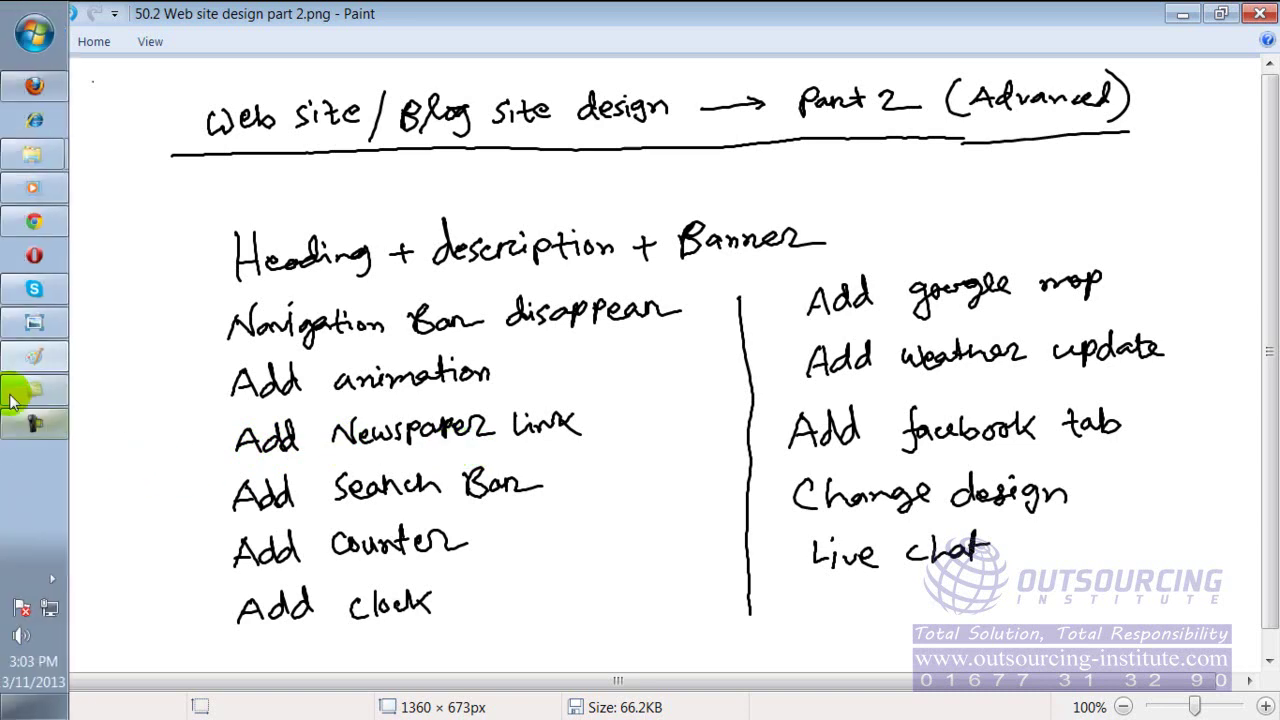
click(31, 224)
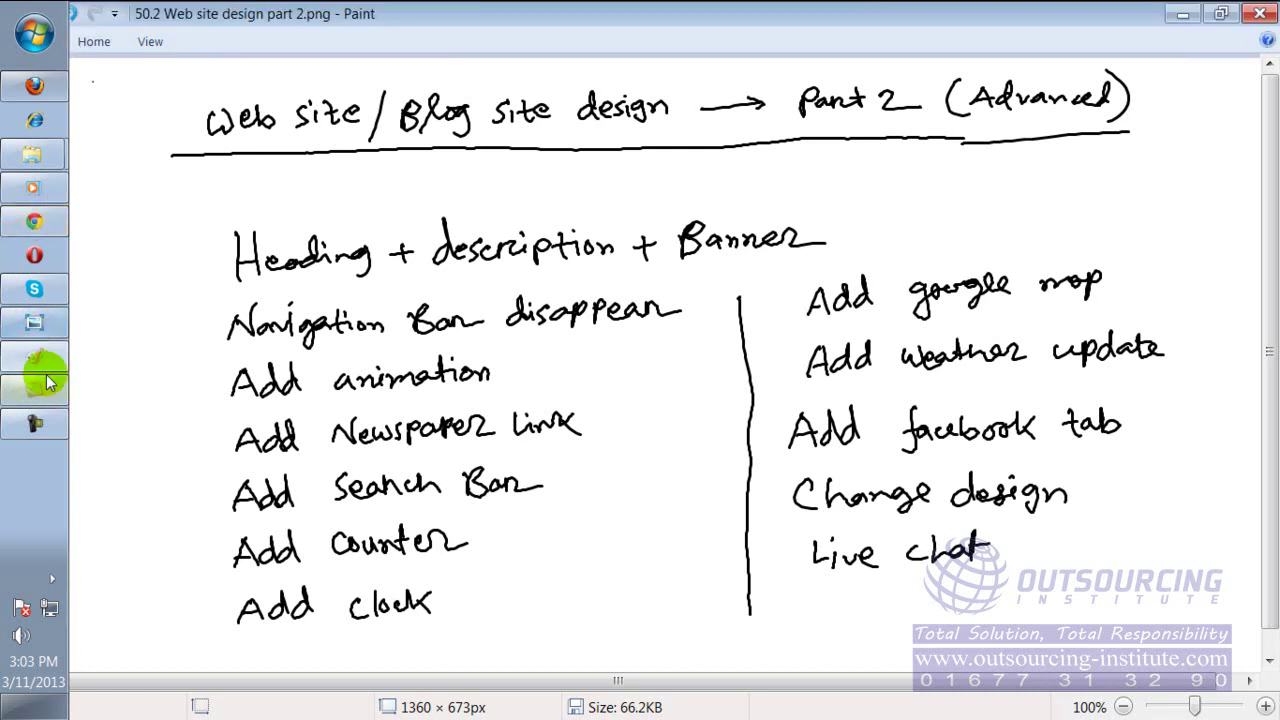
click(34, 85)
scroll(425, 225, up, 2)
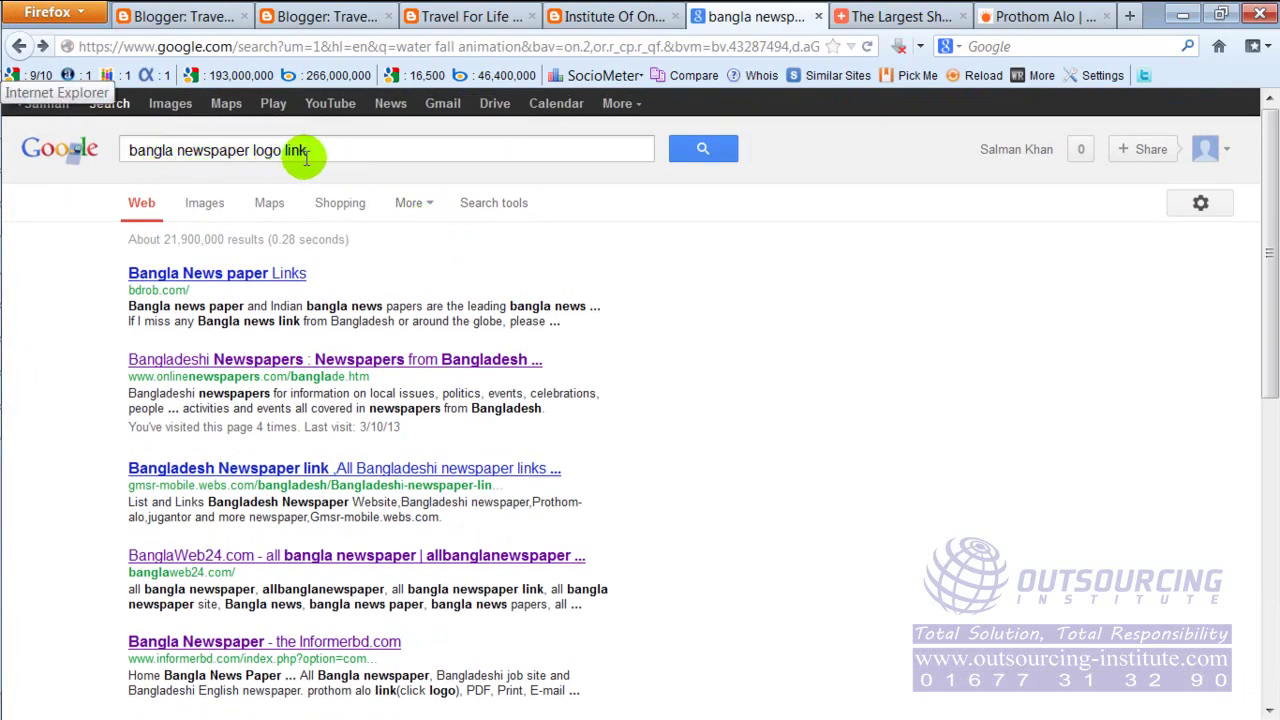
- Open the informerbd.com Bangla Newspaper search result and look through its clickable newspaper logos
click(471, 150)
scroll(420, 390, down, 3)
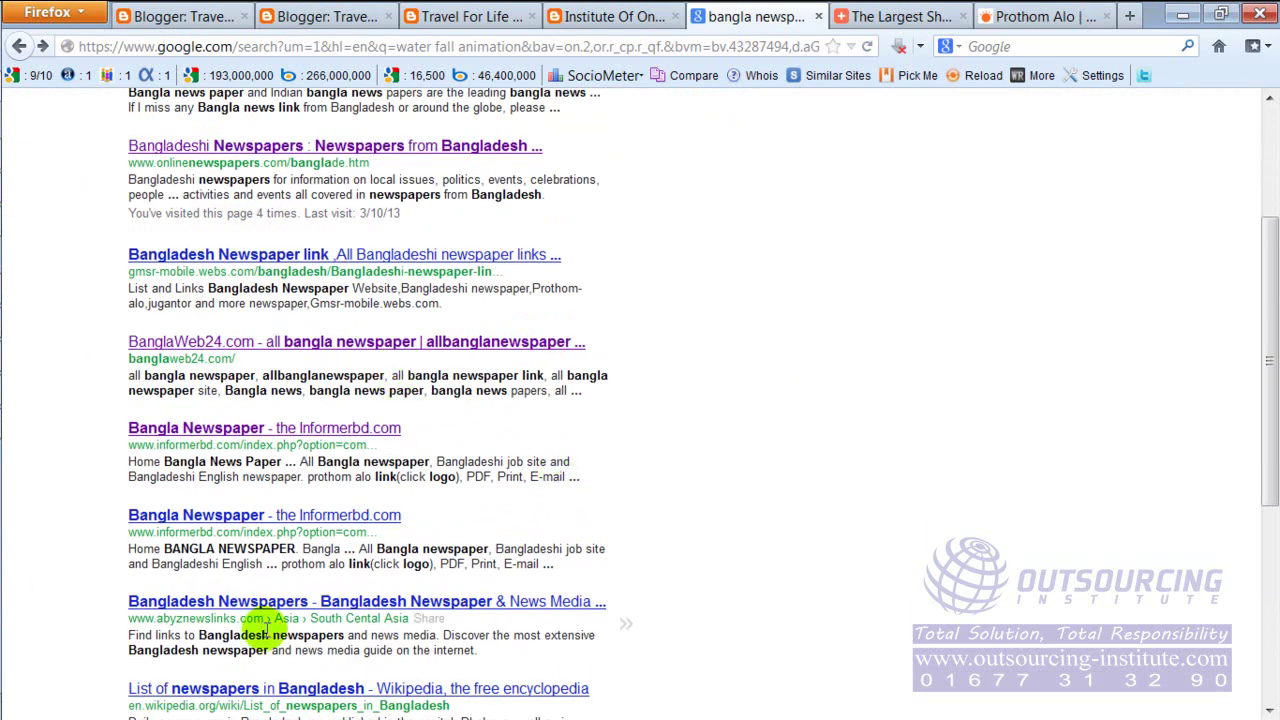
click(216, 428)
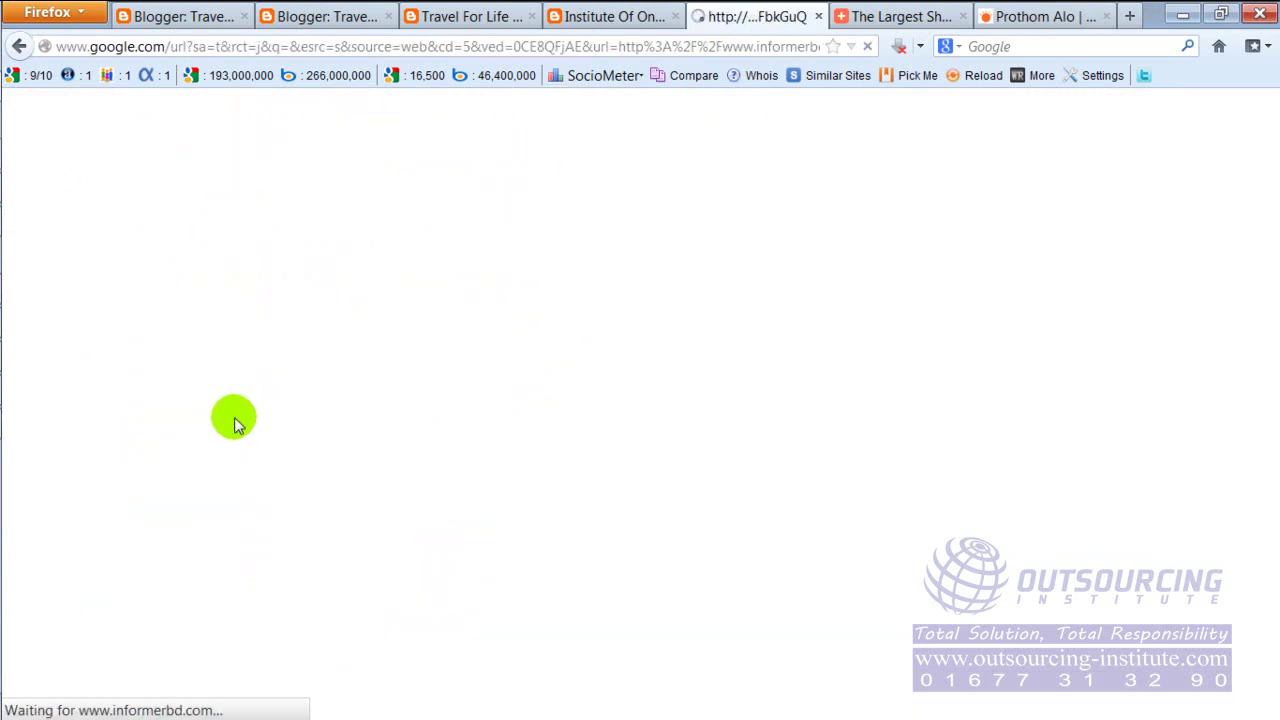
click(413, 46)
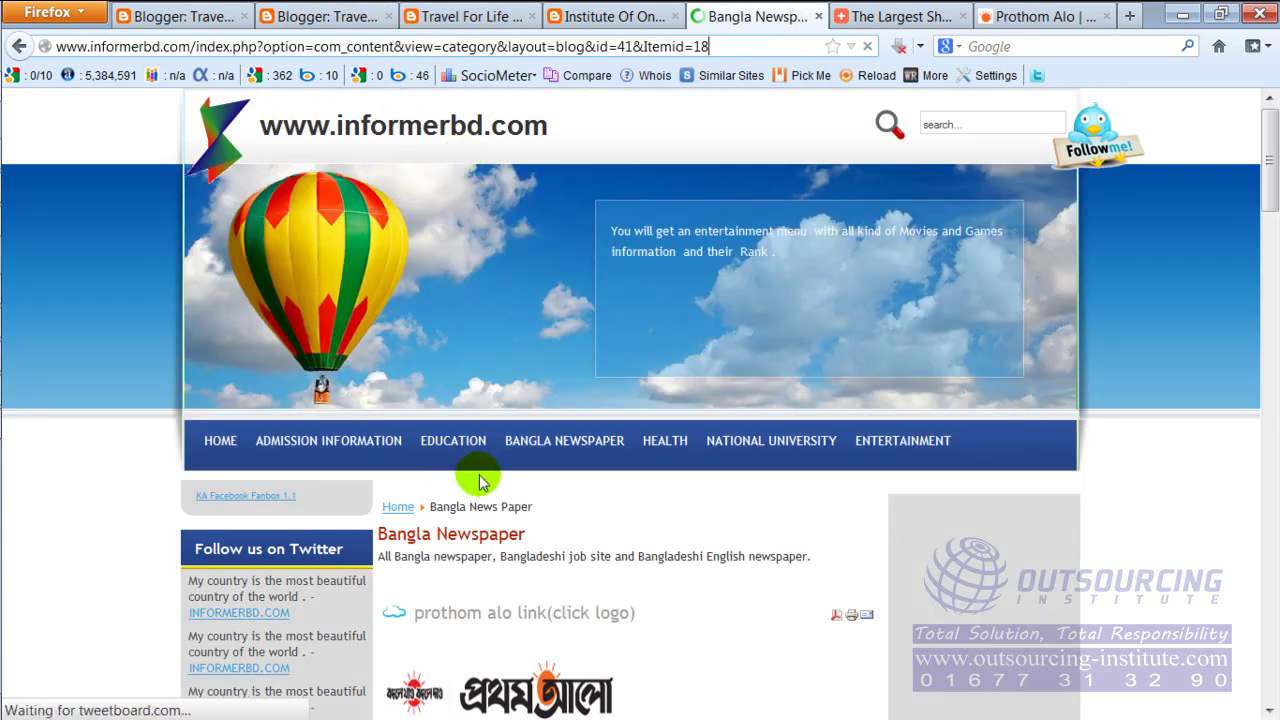
scroll(490, 490, down, 4)
scroll(573, 515, down, 4)
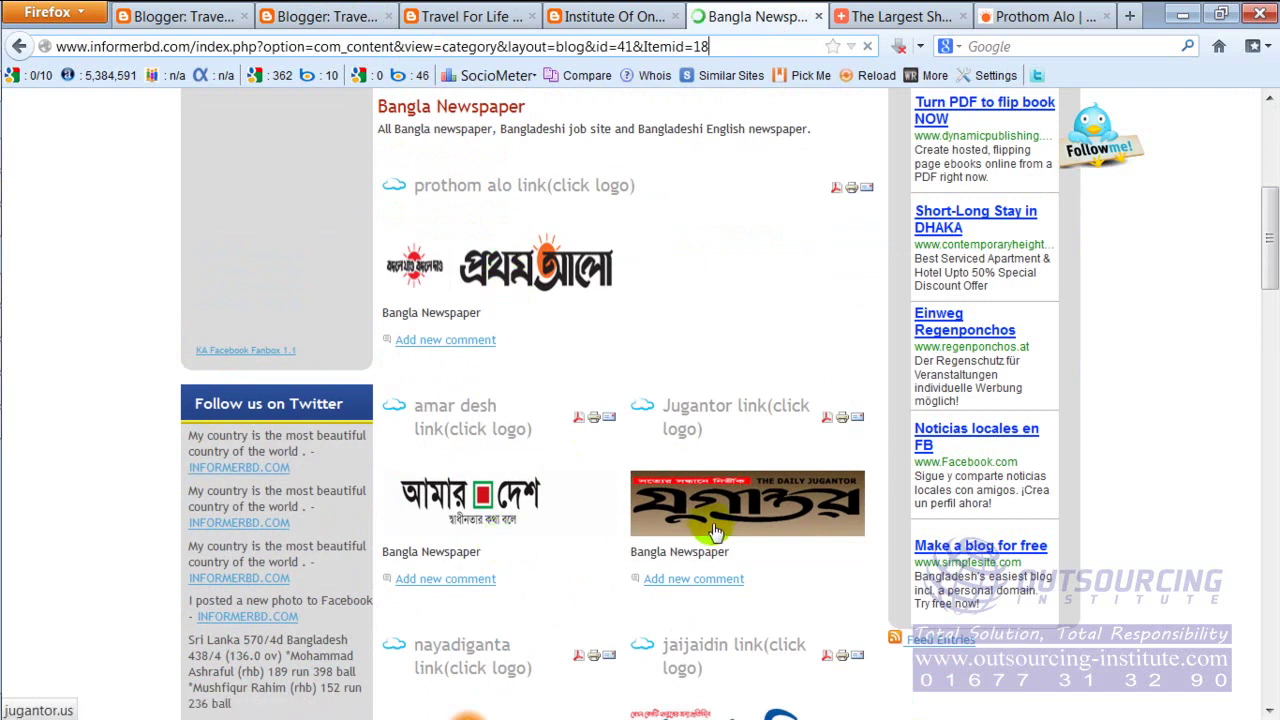
scroll(700, 530, down, 6)
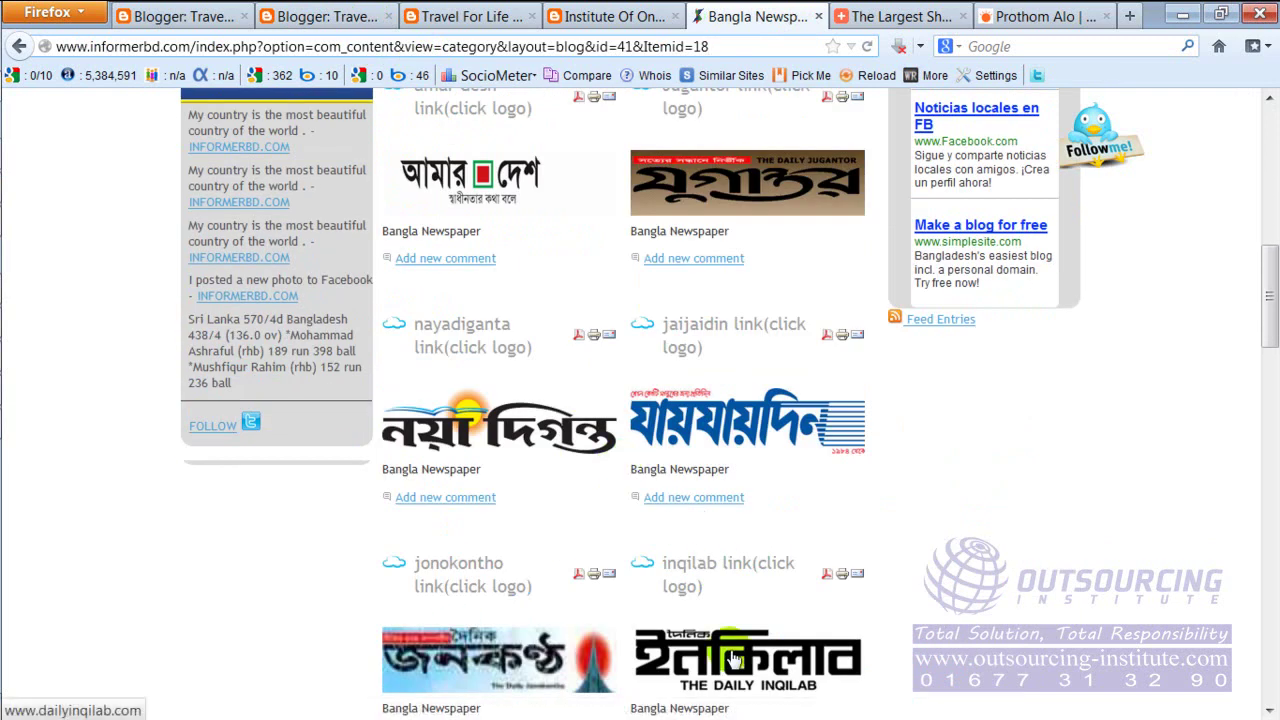
scroll(700, 600, up, 6)
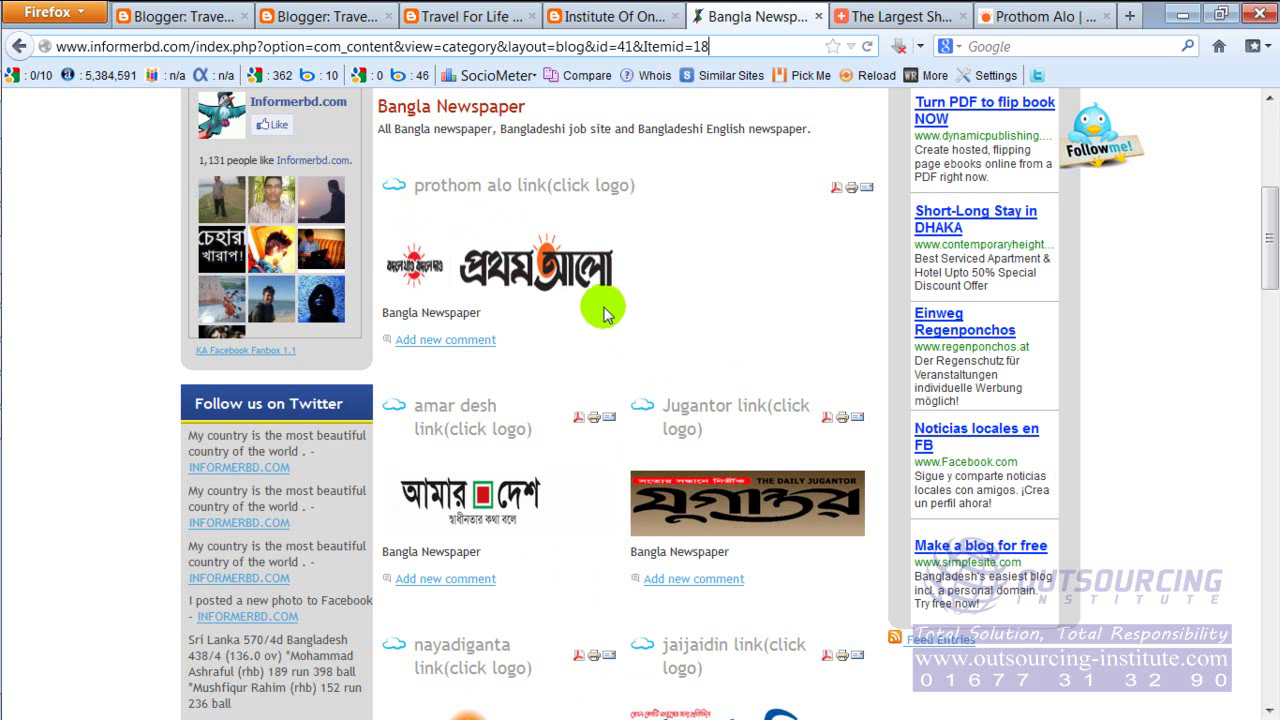
- Copy the entire selection source code of the Prothom Alo logo link and close the source window
drag(652, 281, 490, 276)
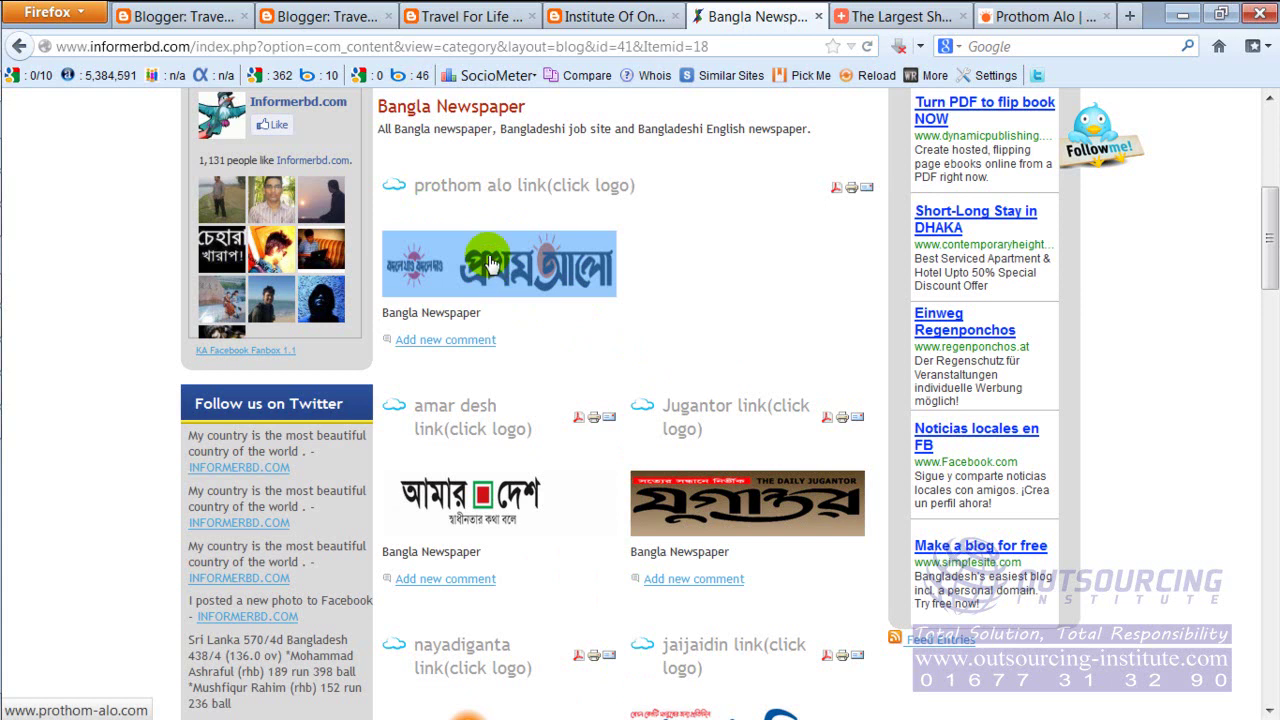
right_click(490, 262)
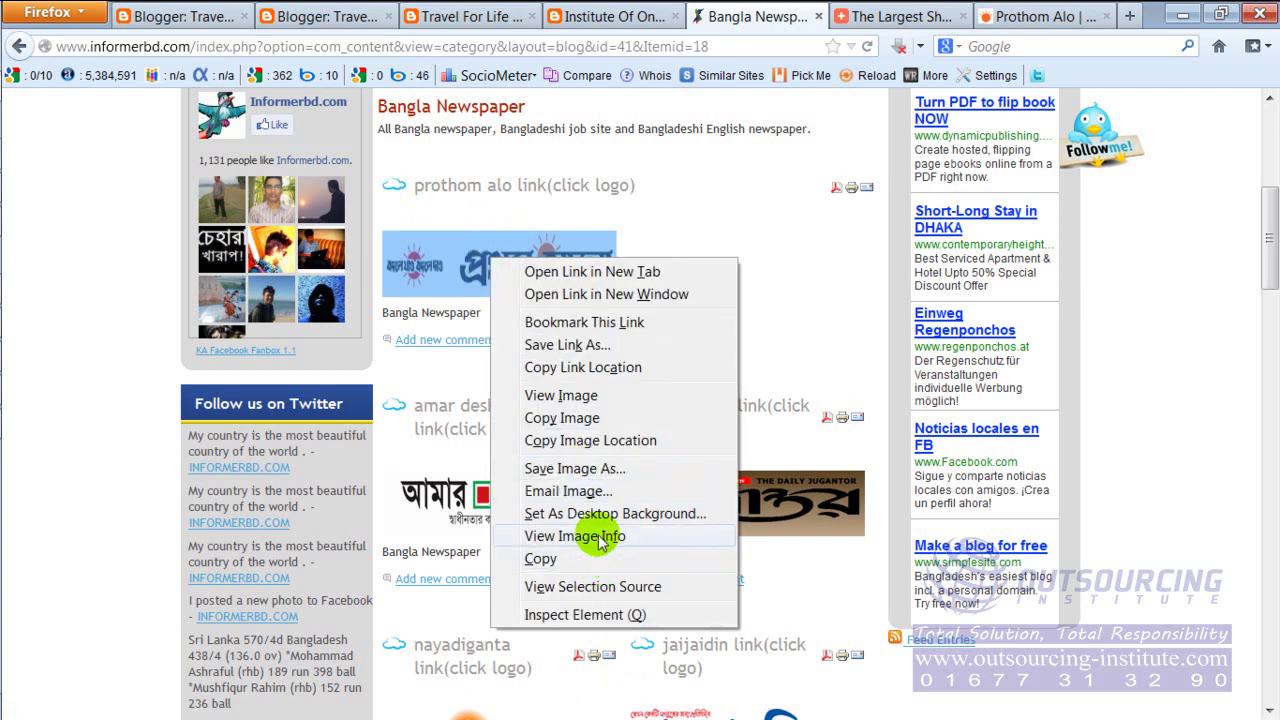
click(608, 587)
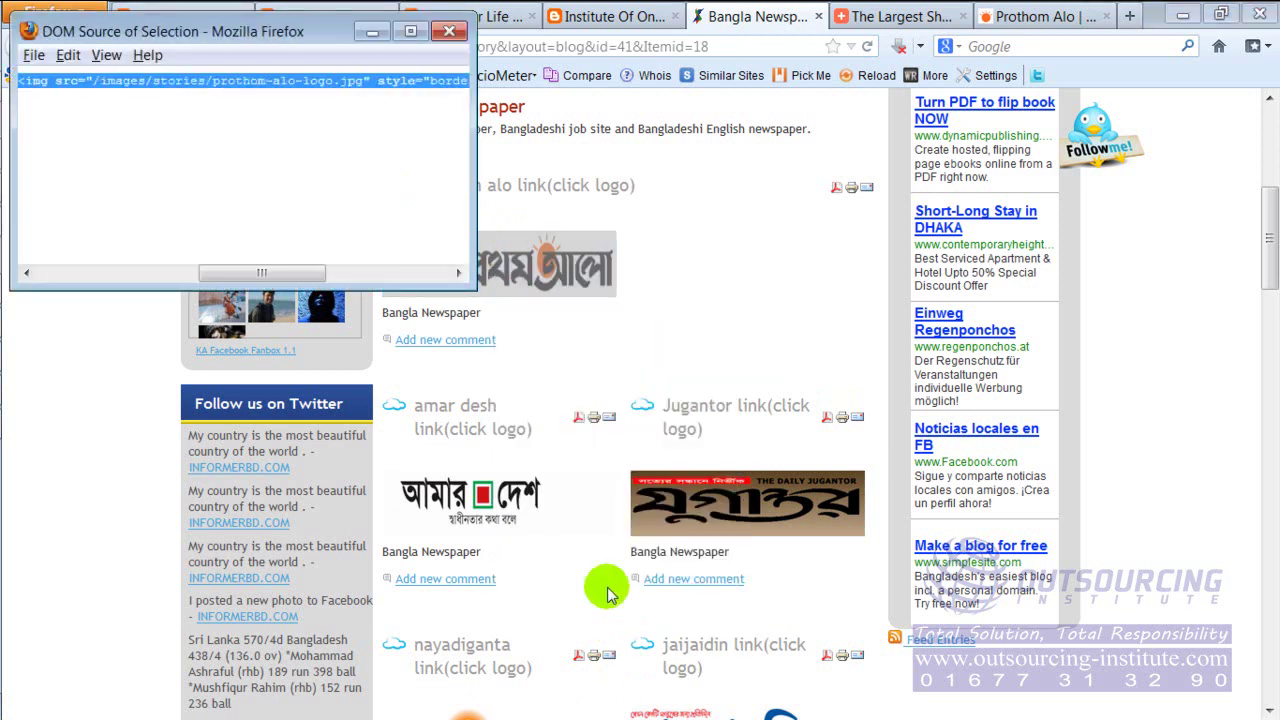
click(308, 166)
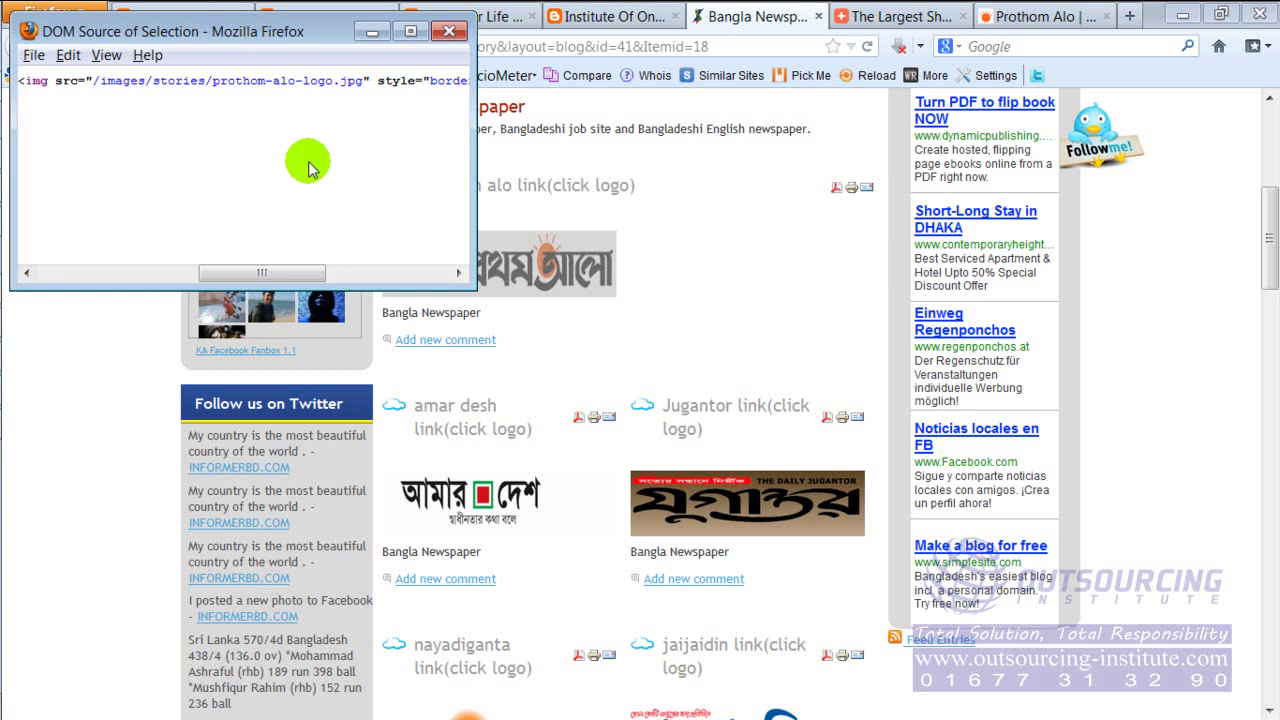
right_click(312, 140)
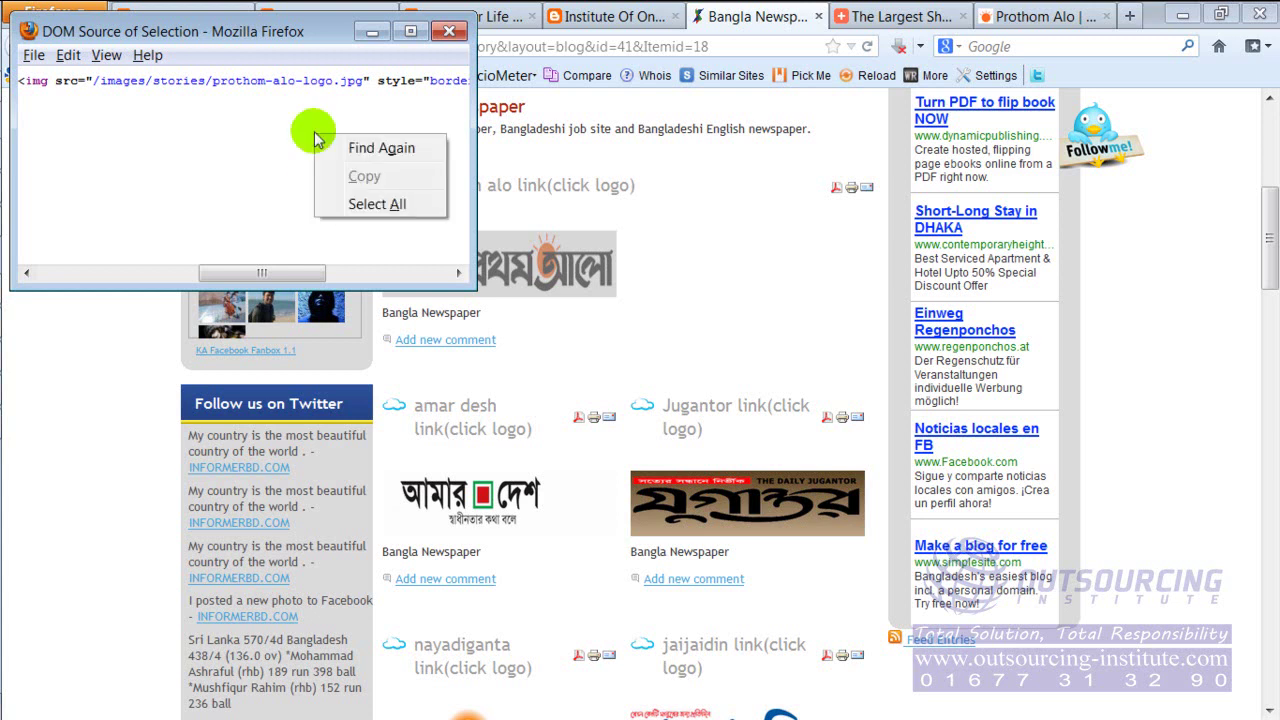
click(382, 206)
right_click(372, 86)
click(420, 127)
click(446, 36)
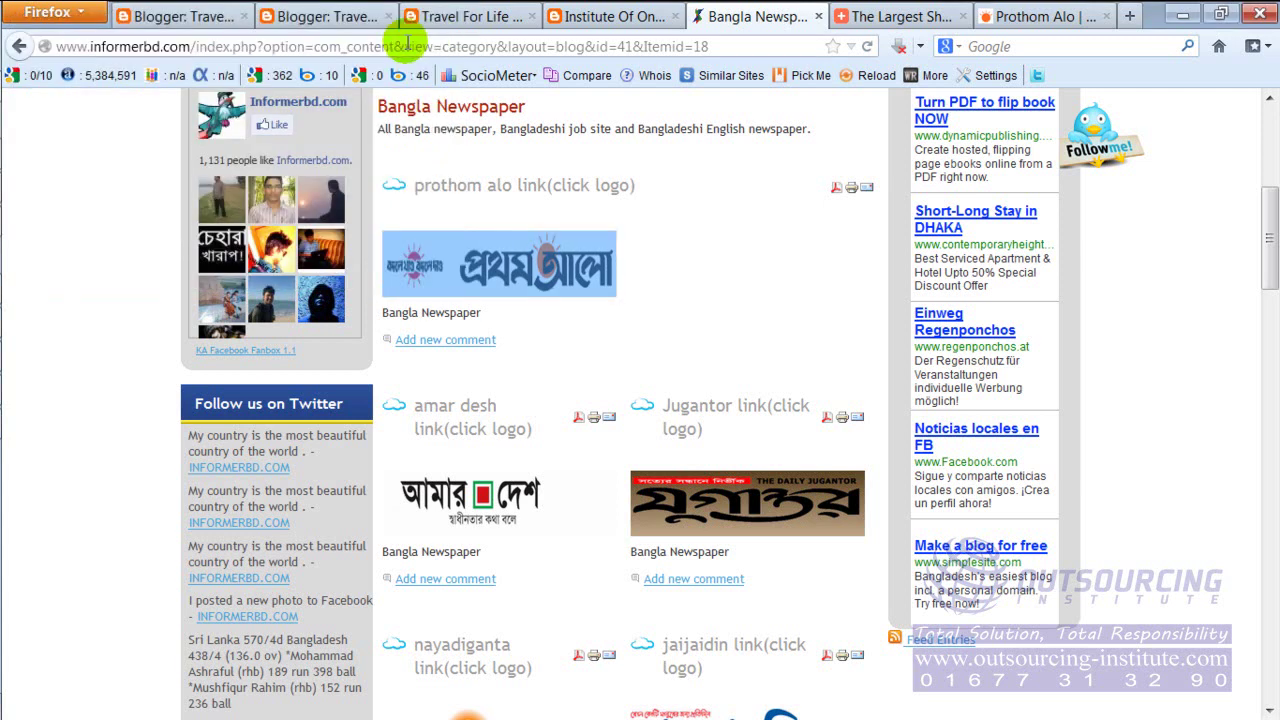
- Add an untitled HTML/JavaScript gadget with the copied logo code to the full-width footer section of the Travel For Life layout and save the arrangement
click(482, 14)
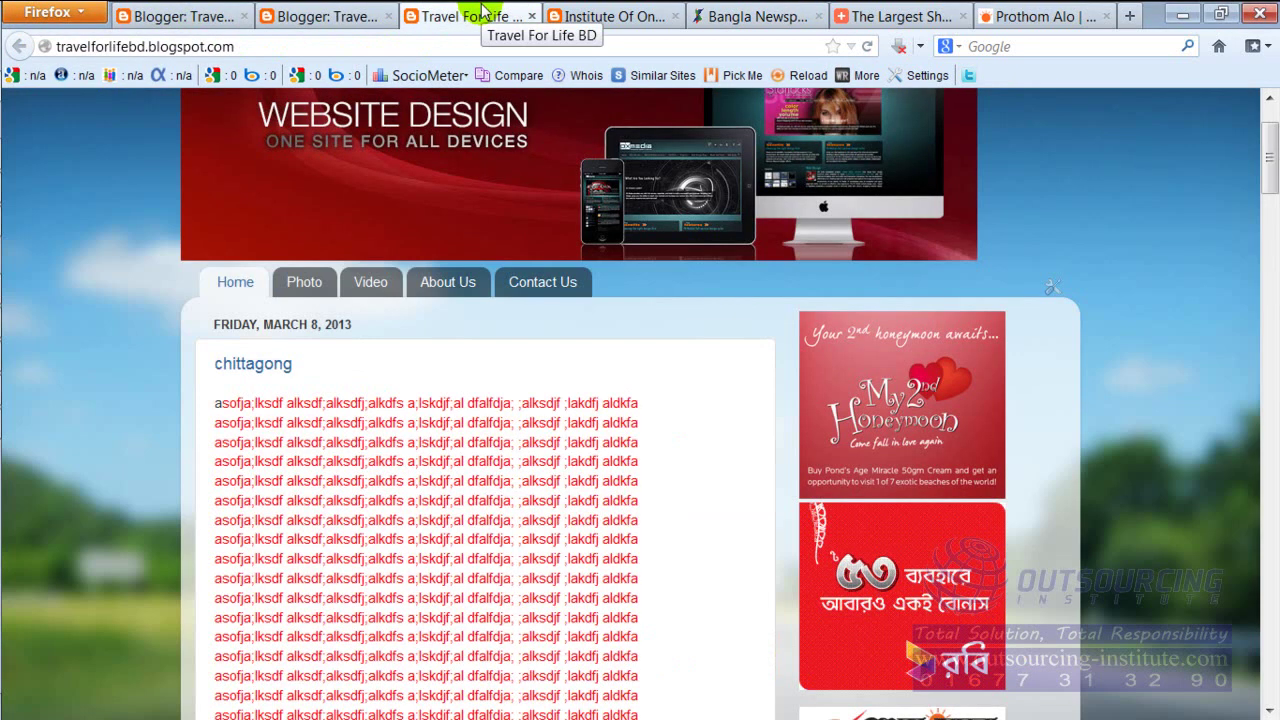
click(341, 12)
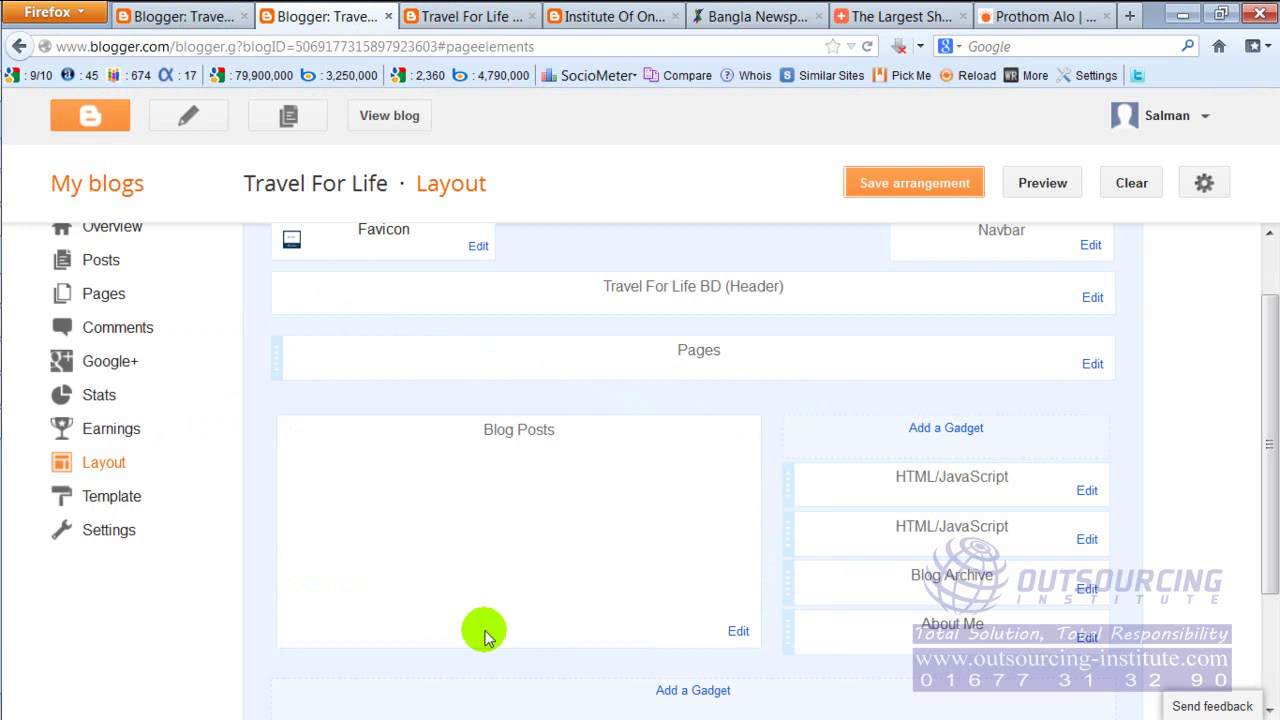
scroll(740, 677, down, 3)
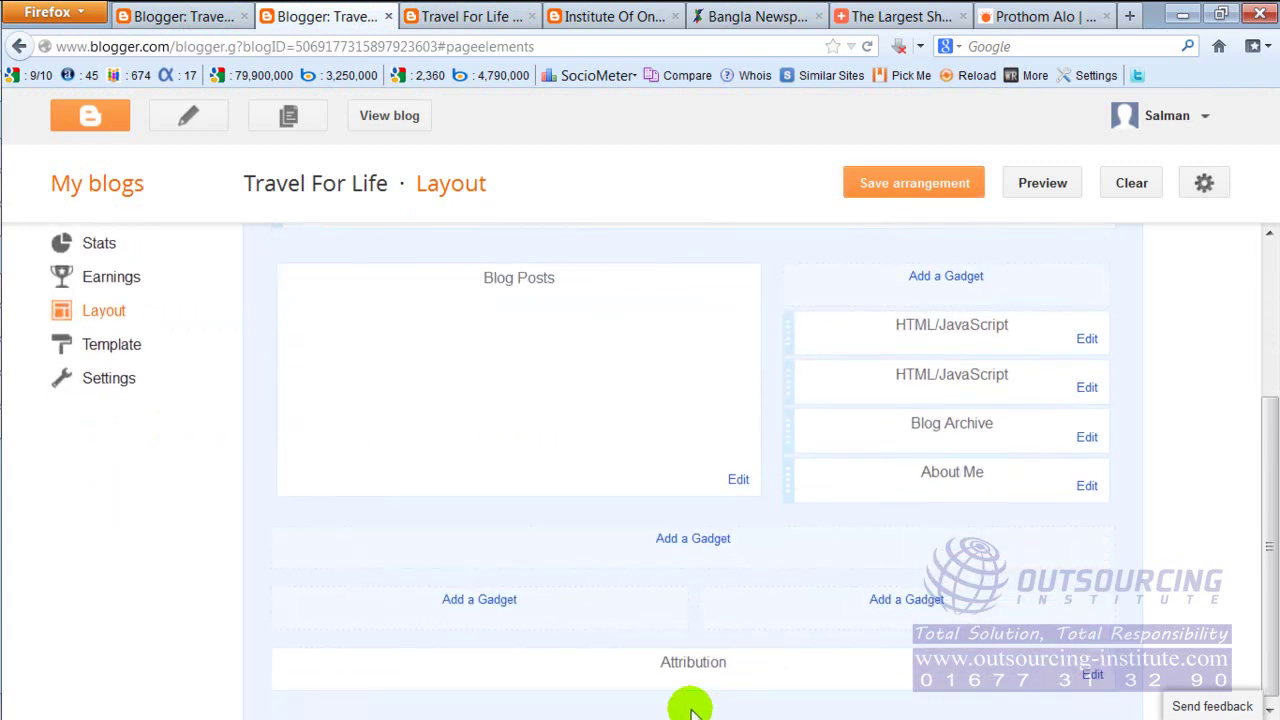
click(703, 544)
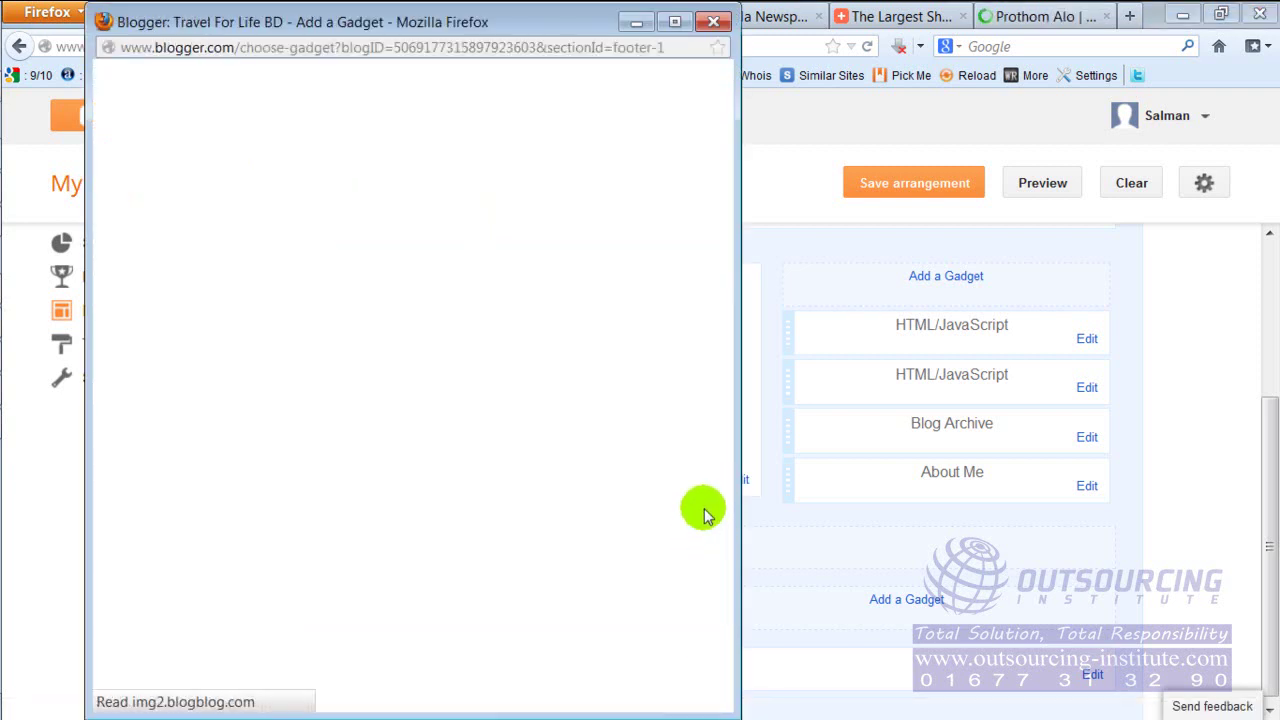
drag(714, 160, 726, 354)
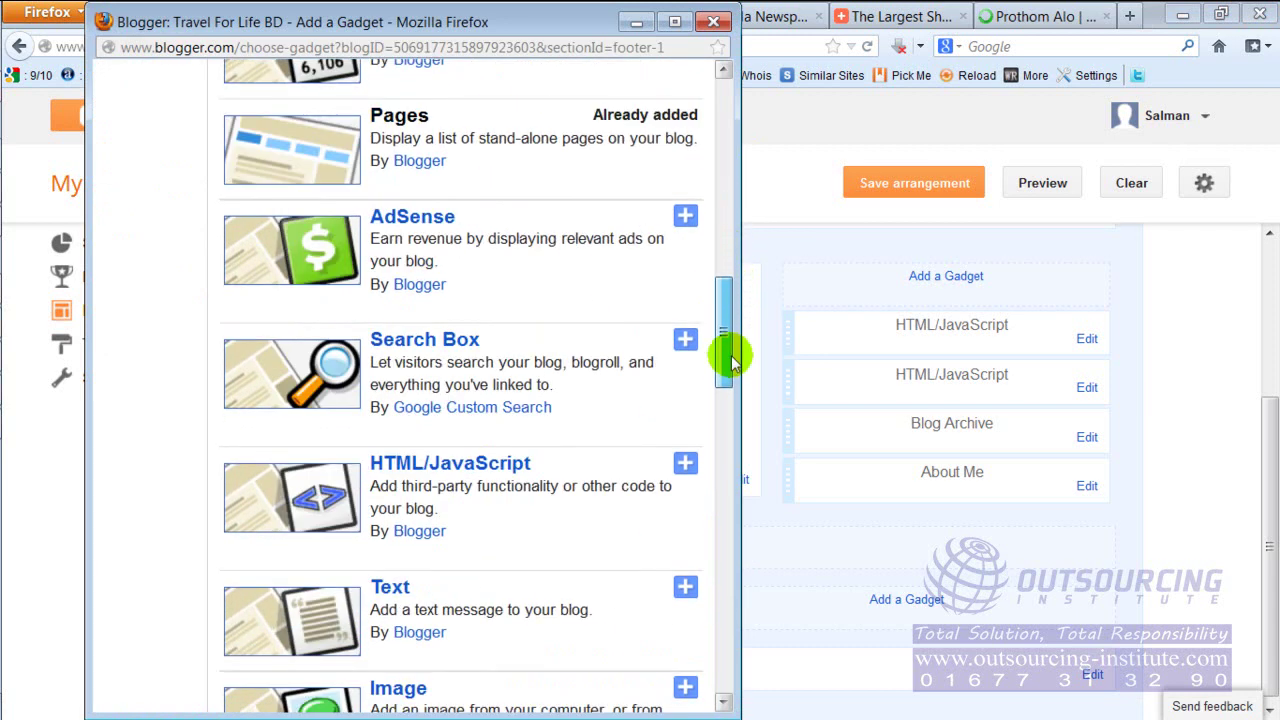
click(487, 464)
click(231, 374)
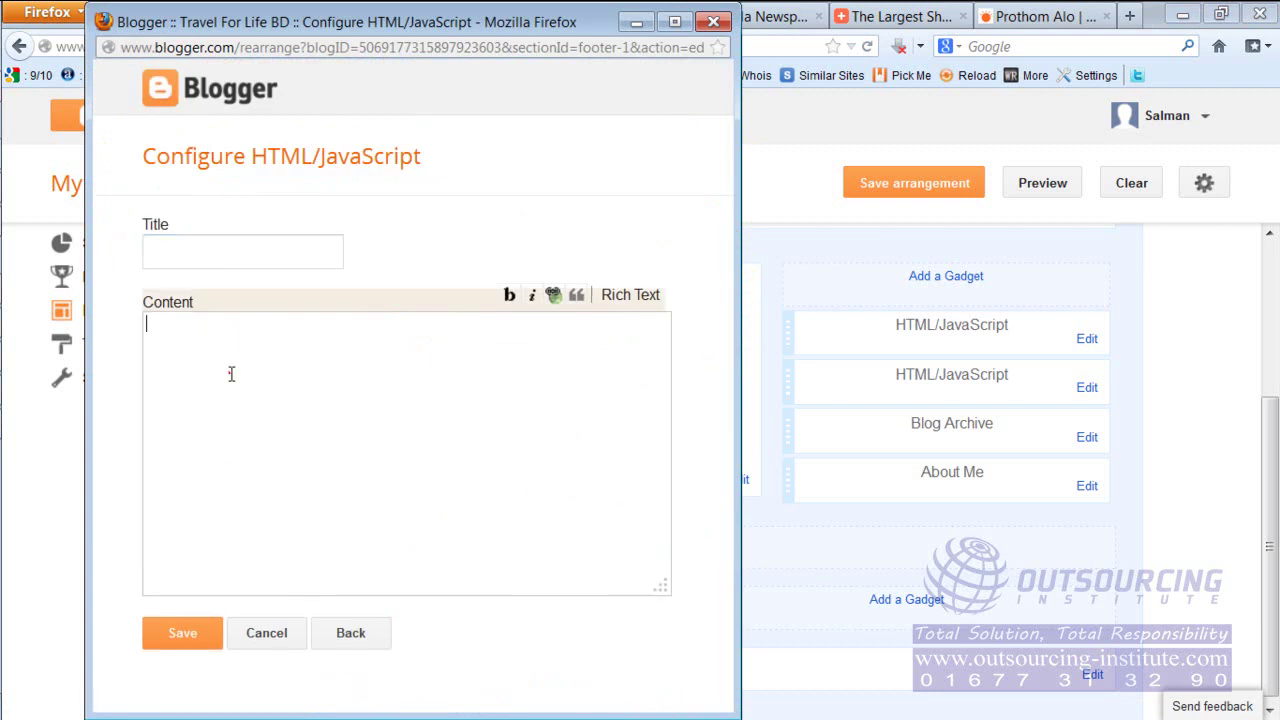
right_click(235, 372)
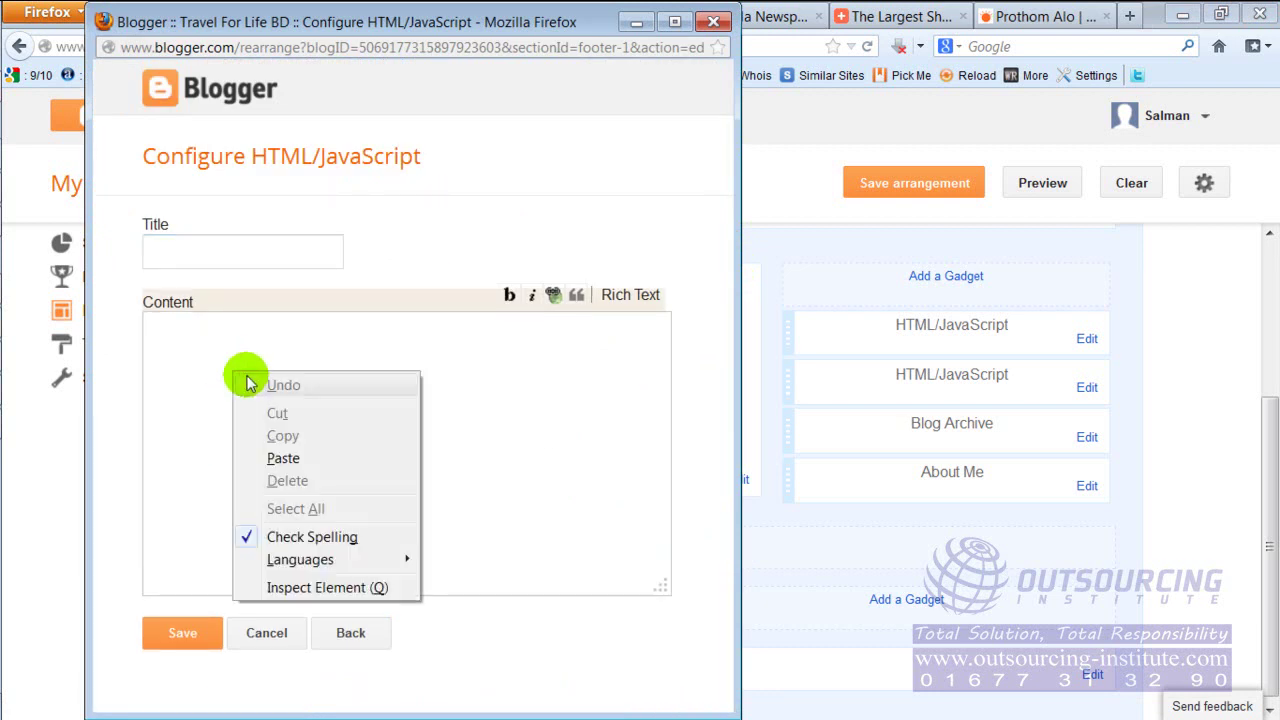
click(309, 457)
click(185, 634)
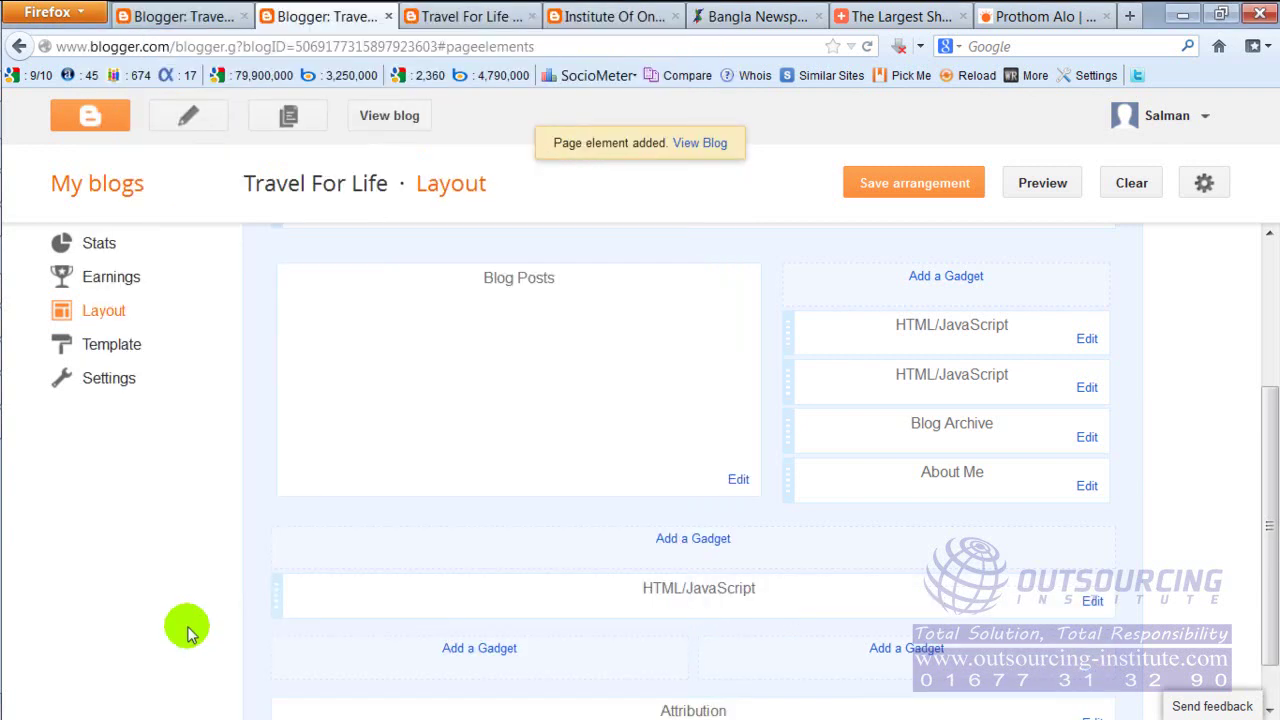
click(929, 189)
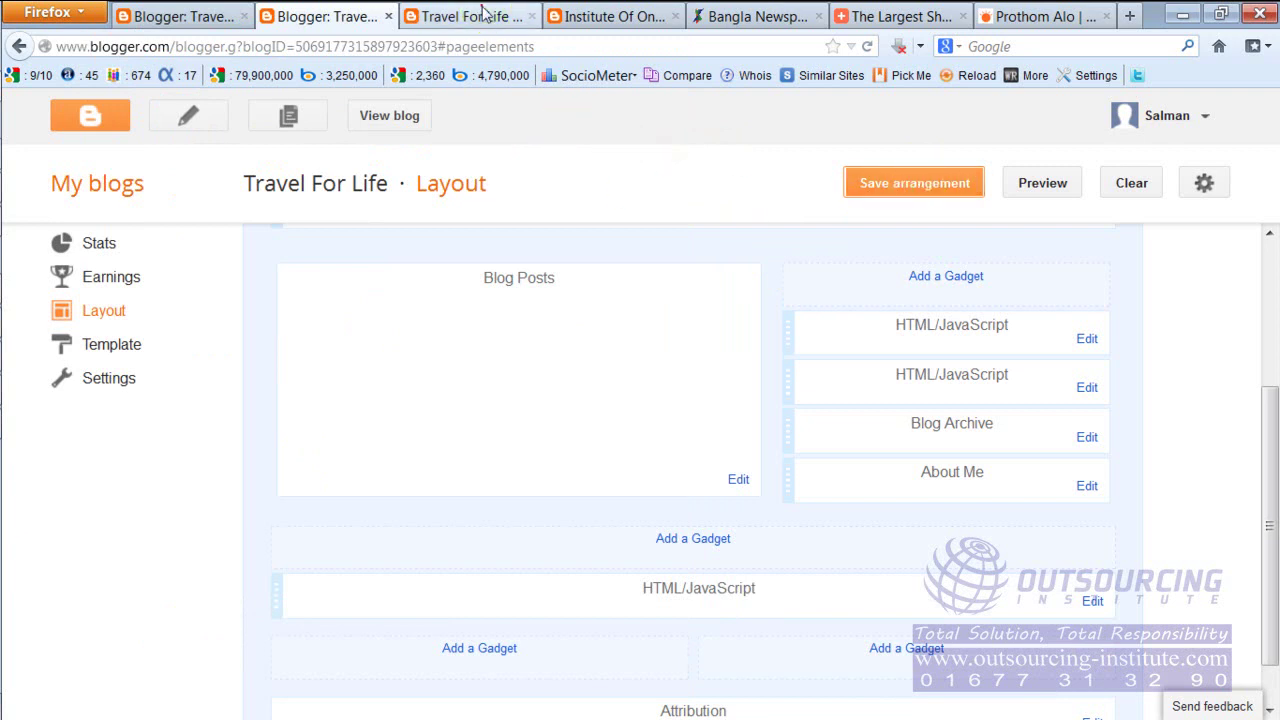
- Look through the live Travel For Life BD blog's posts and sidebar to check the page after the layout change
click(476, 17)
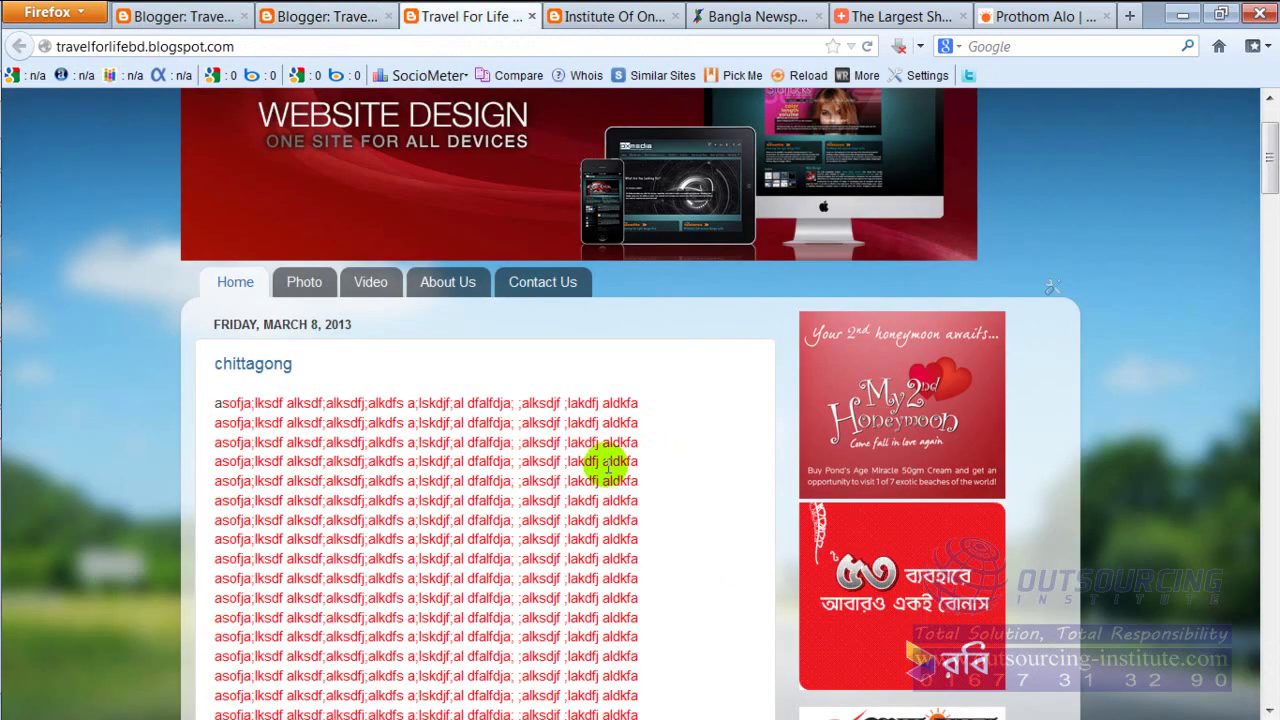
scroll(677, 451, down, 15)
scroll(663, 492, down, 15)
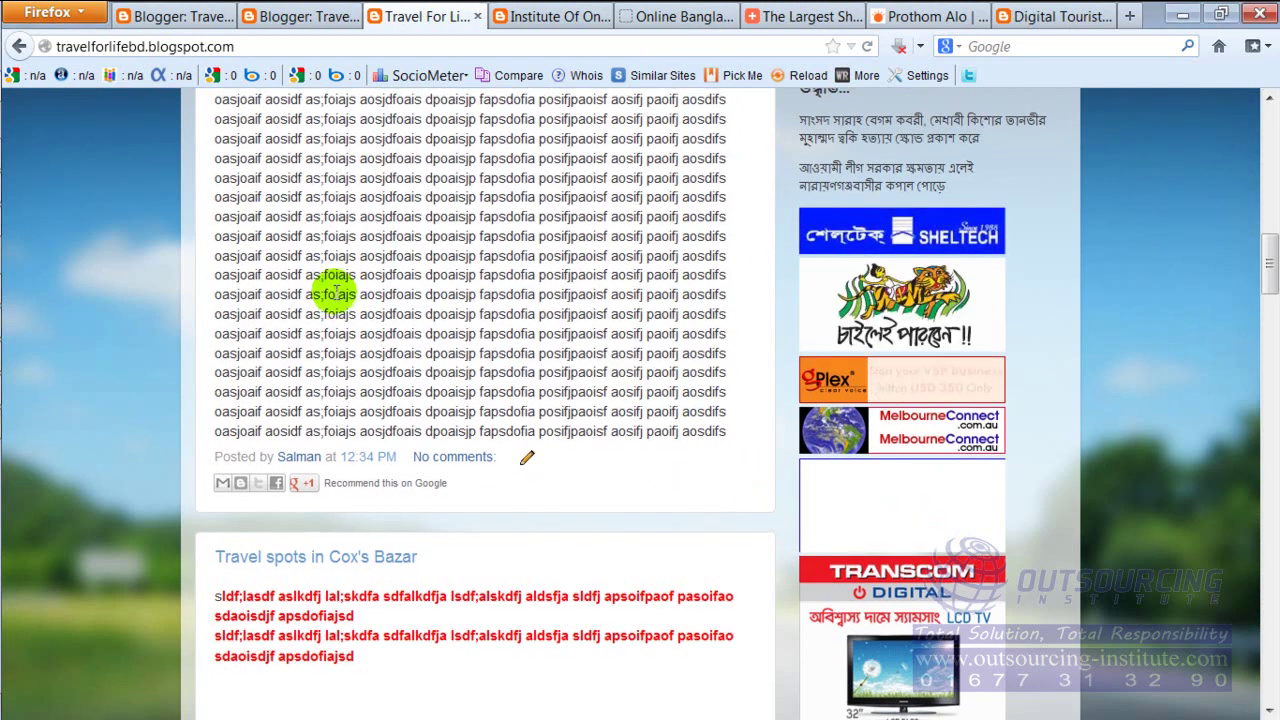
scroll(335, 303, down, 5)
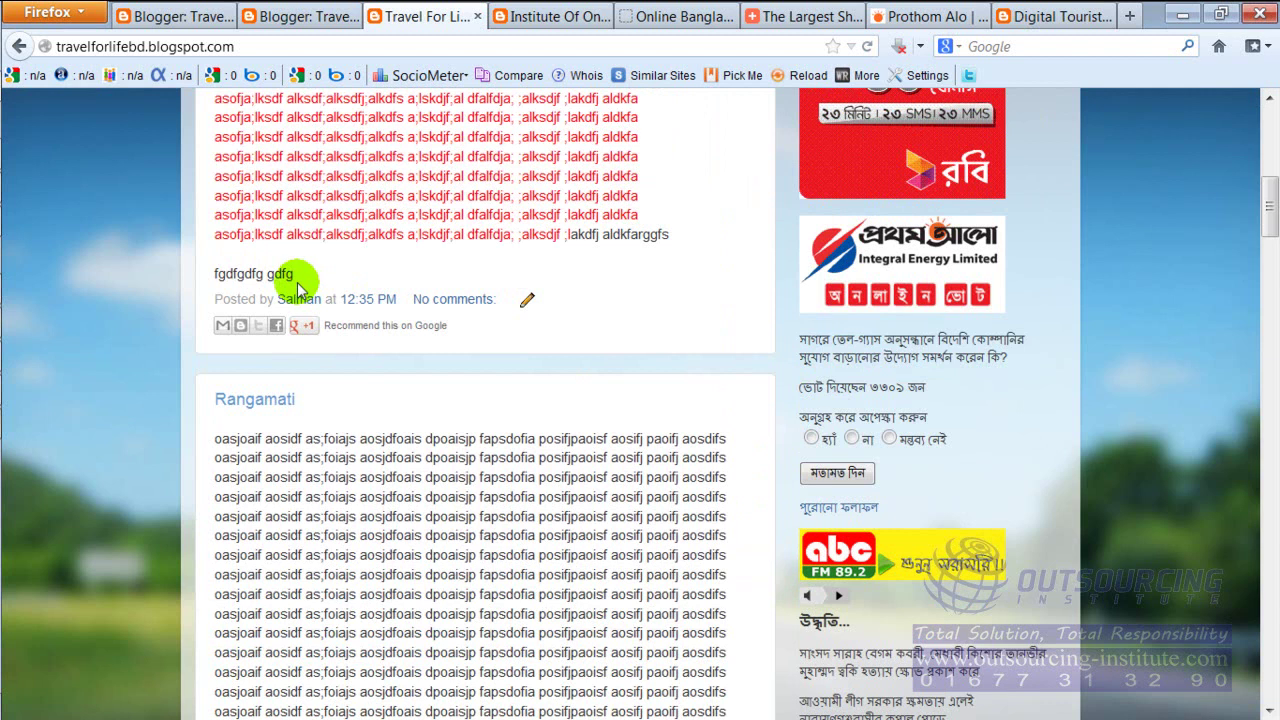
scroll(293, 283, up, 7)
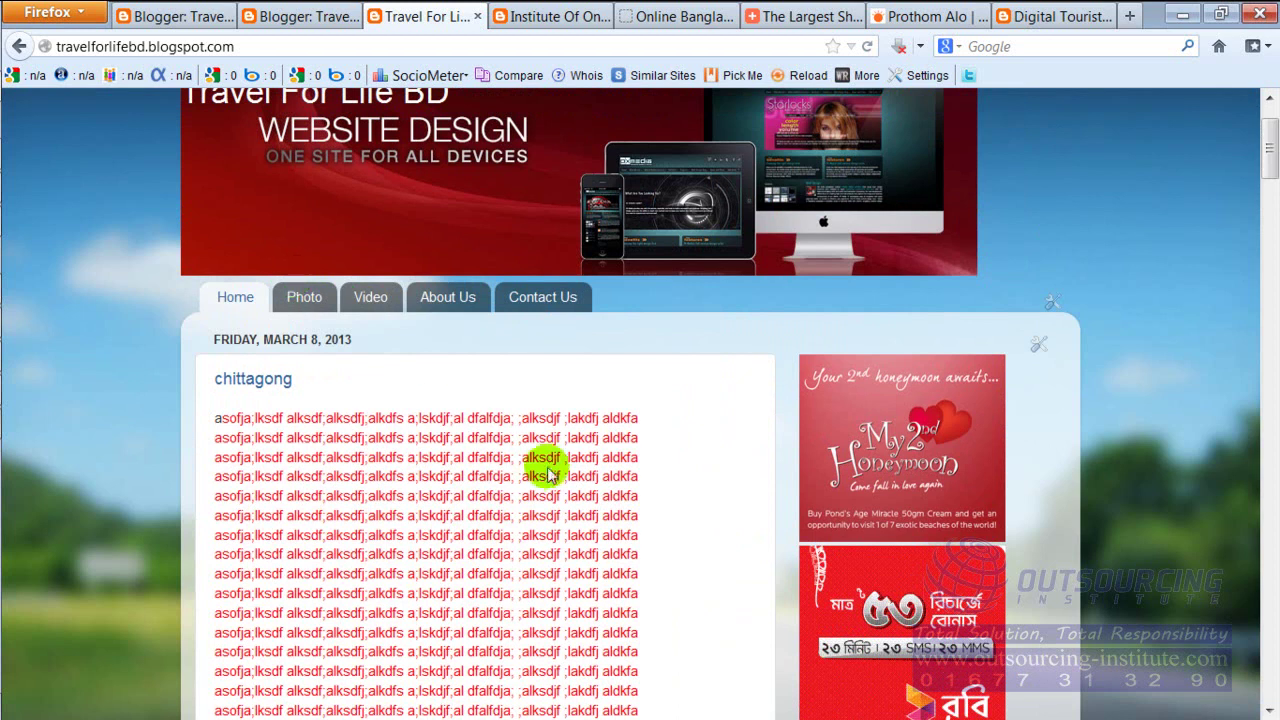
scroll(545, 468, down, 5)
scroll(535, 449, up, 3)
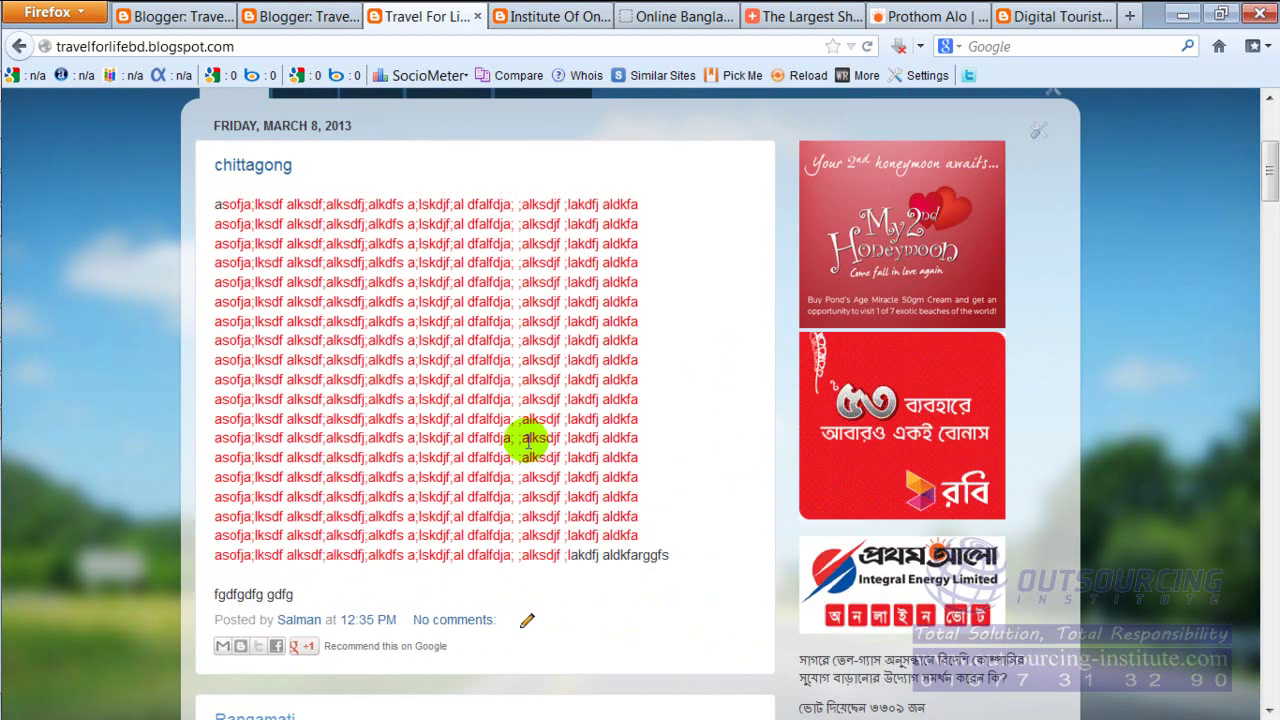
- Go to the Digital Tourist Guide blog and select its Bangladesh News logo list to inspect how its source can be viewed
click(1030, 16)
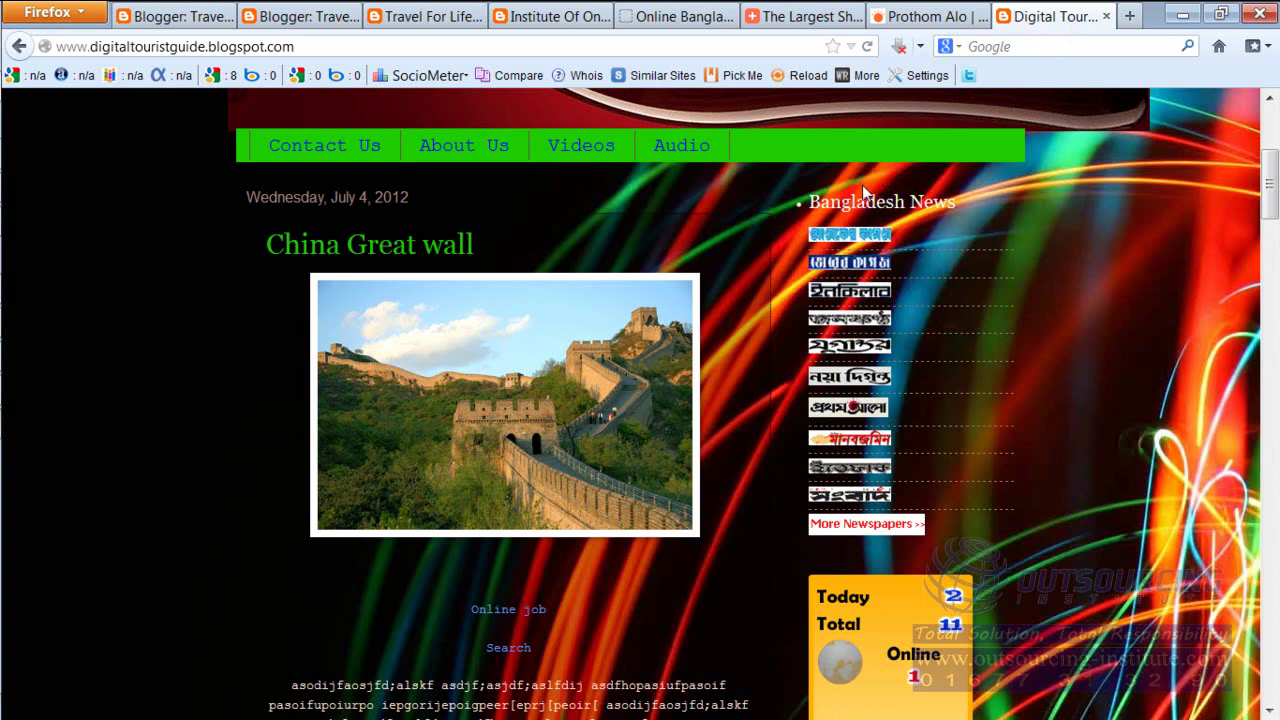
key(ctrl+a)
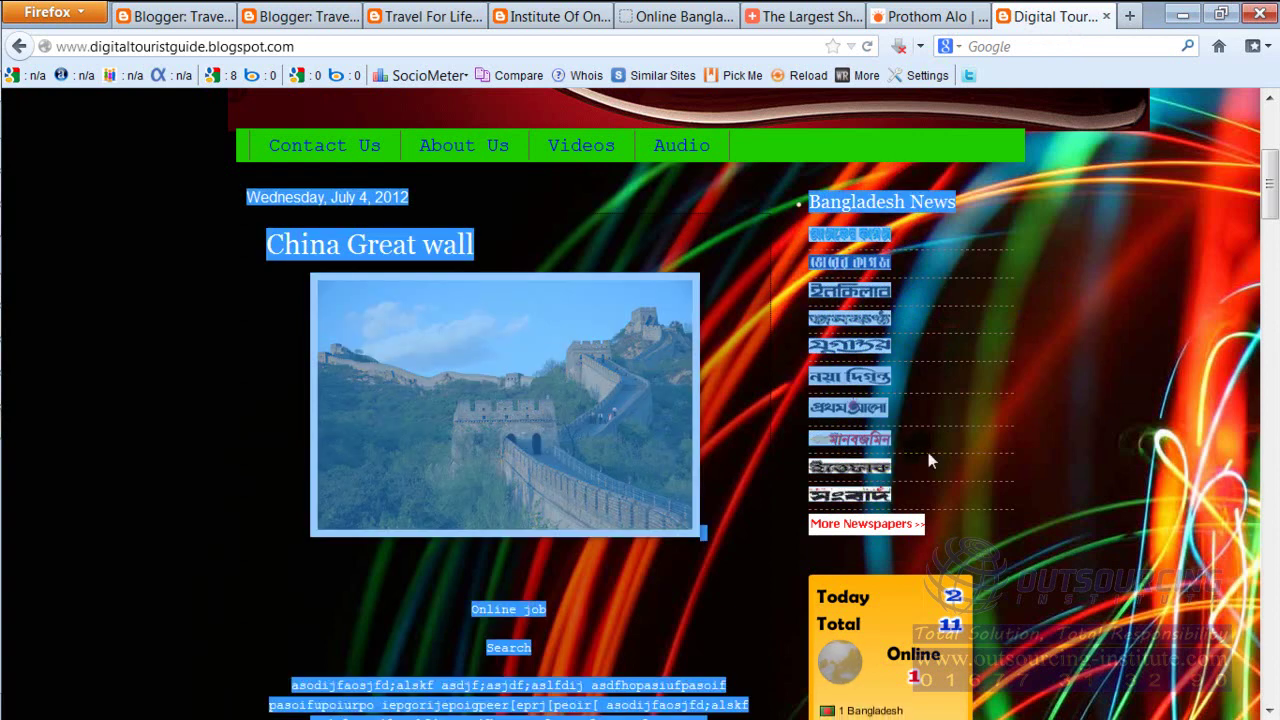
click(1077, 326)
drag(837, 226, 853, 325)
right_click(853, 325)
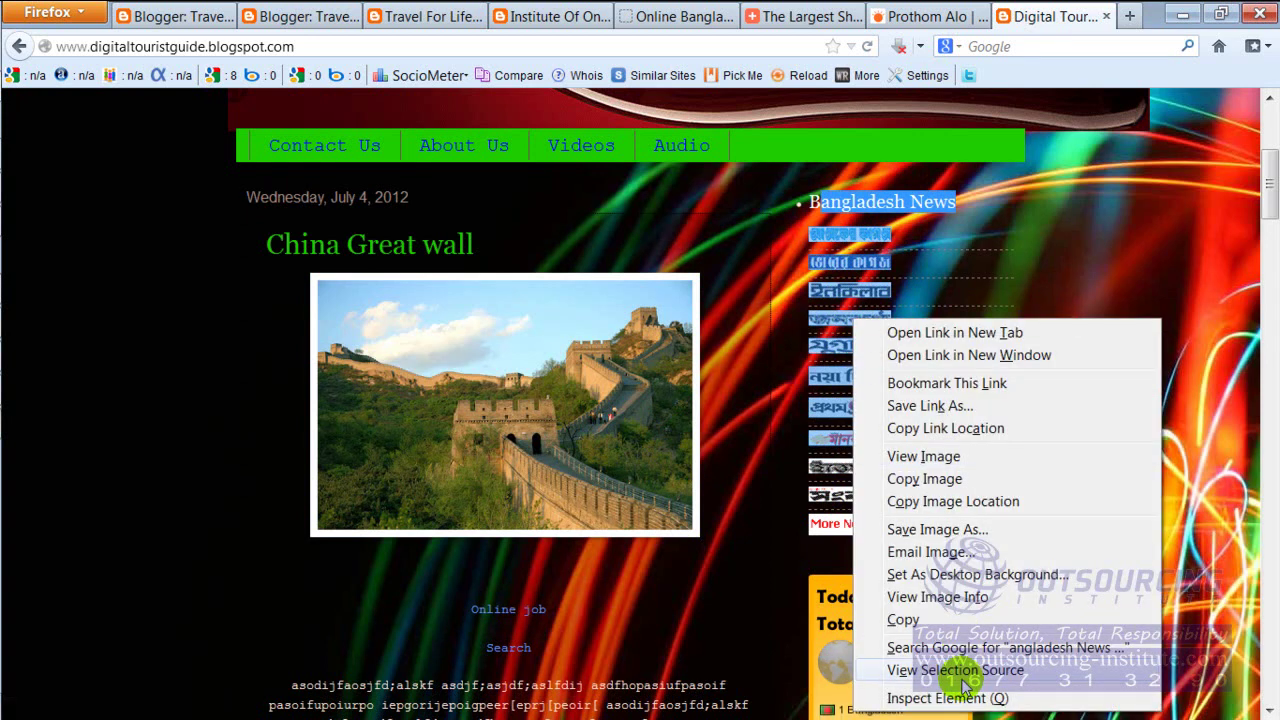
click(1137, 258)
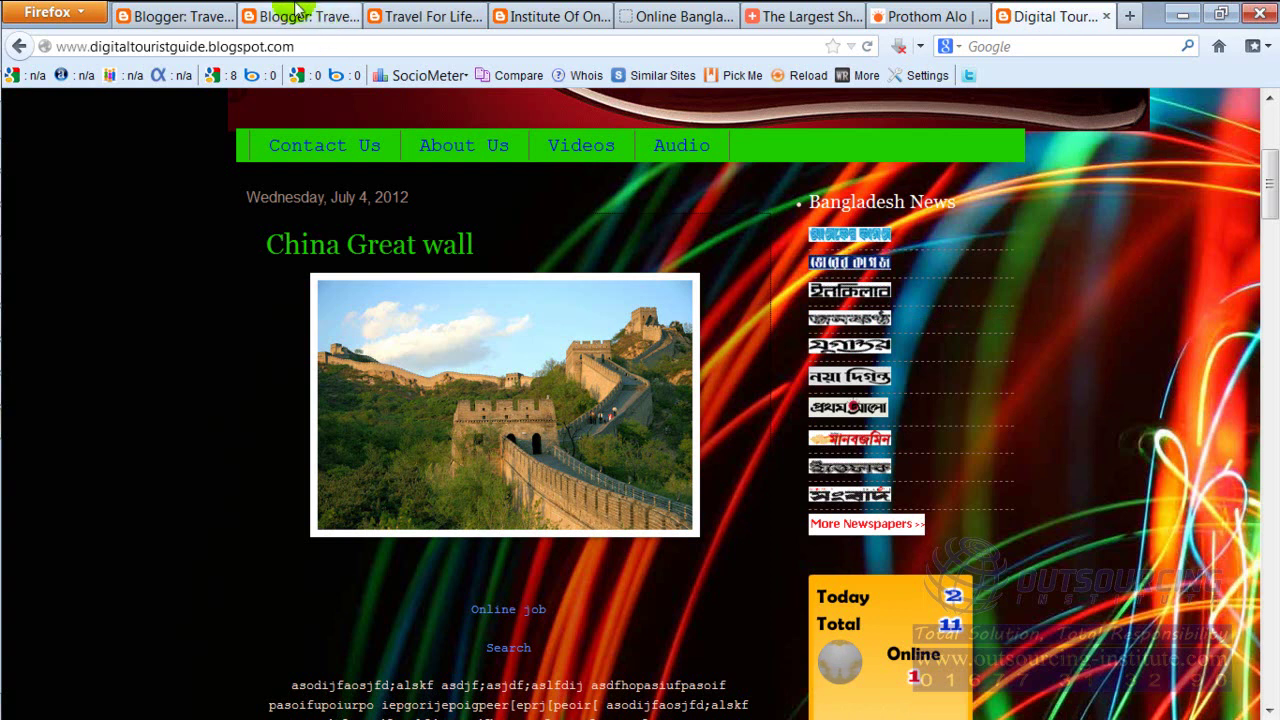
- Return to the live Travel For Life BD blog and examine the Bangladesh News logo list in its footer
click(427, 17)
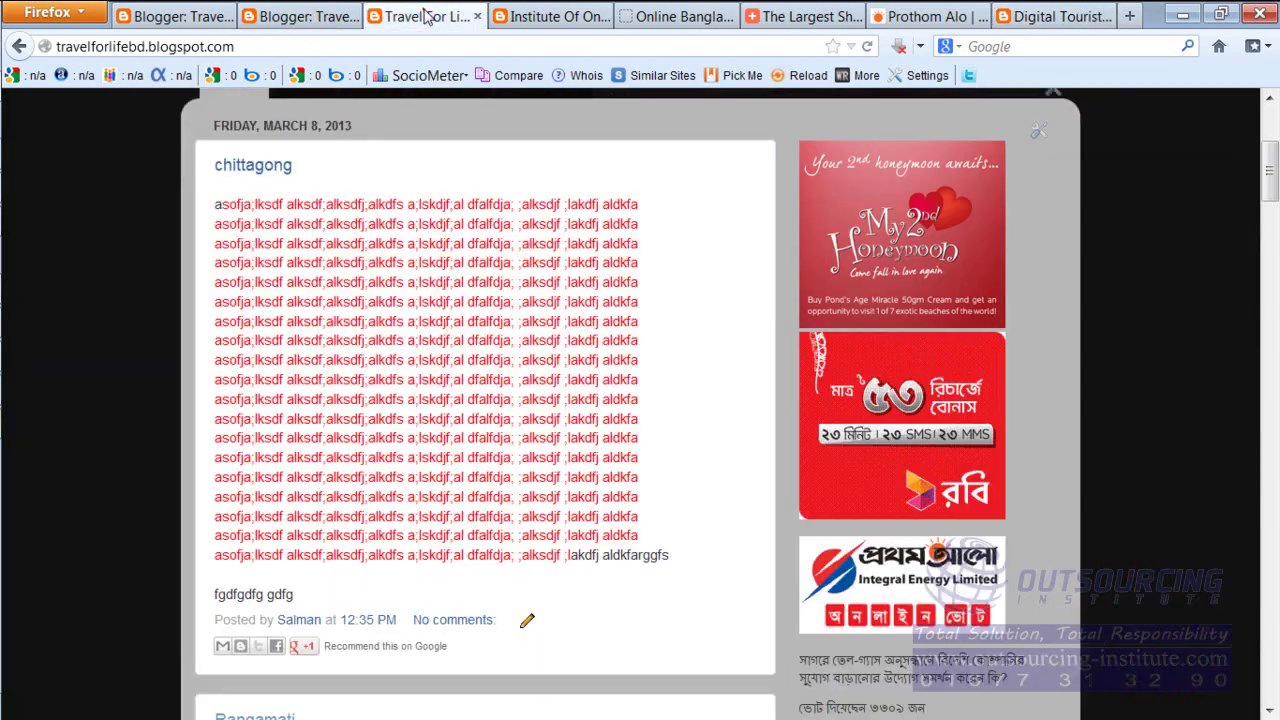
scroll(697, 280, down, 5)
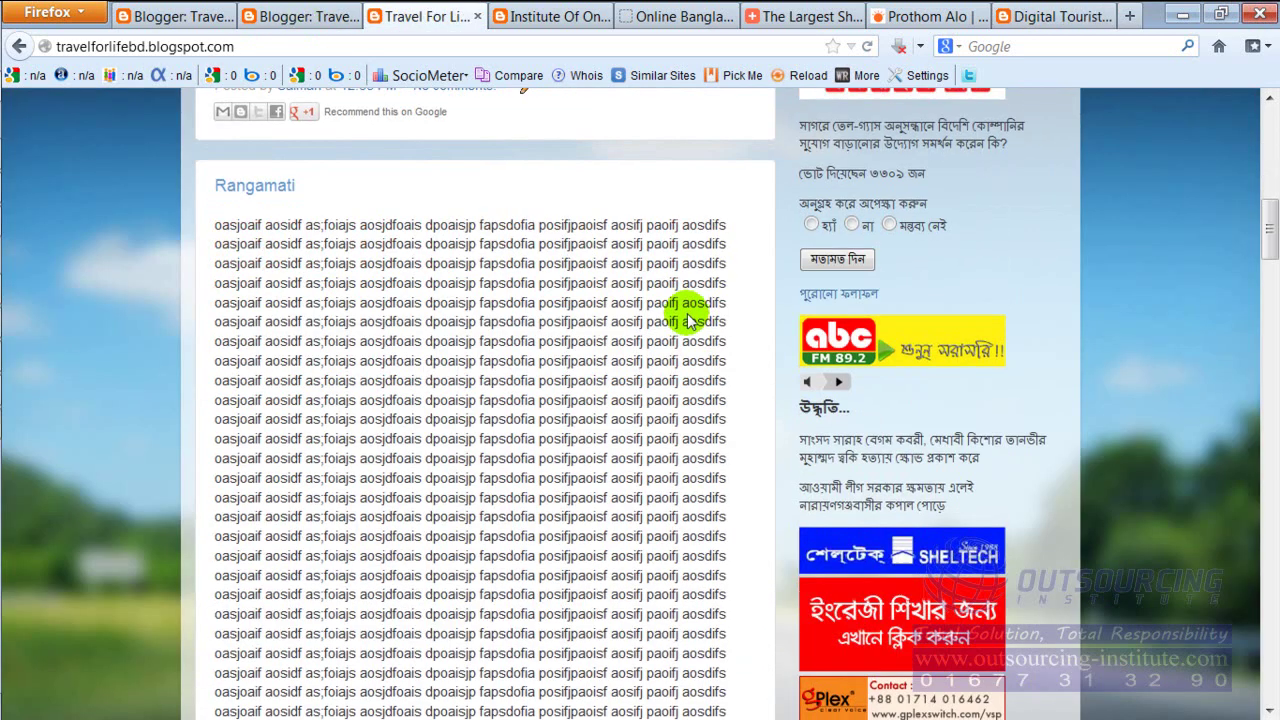
scroll(1186, 306, down, 10)
scroll(862, 265, down, 10)
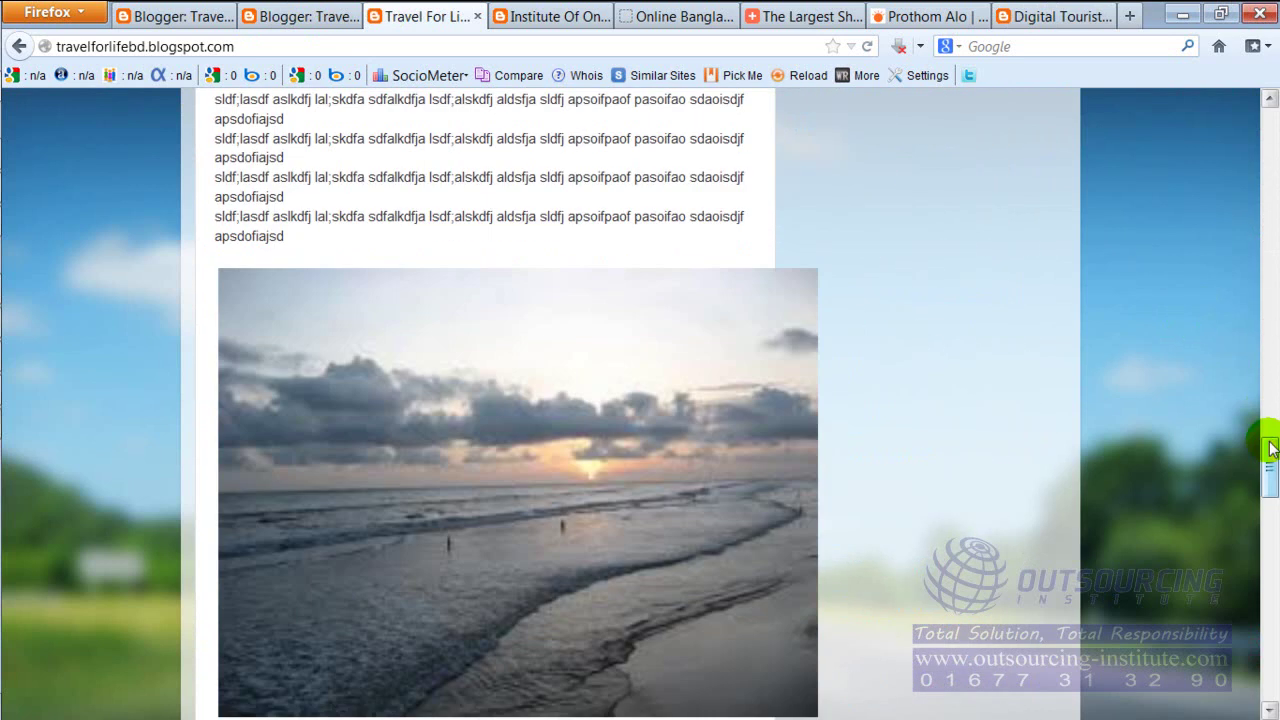
drag(1271, 443, 673, 447)
scroll(673, 447, up, 3)
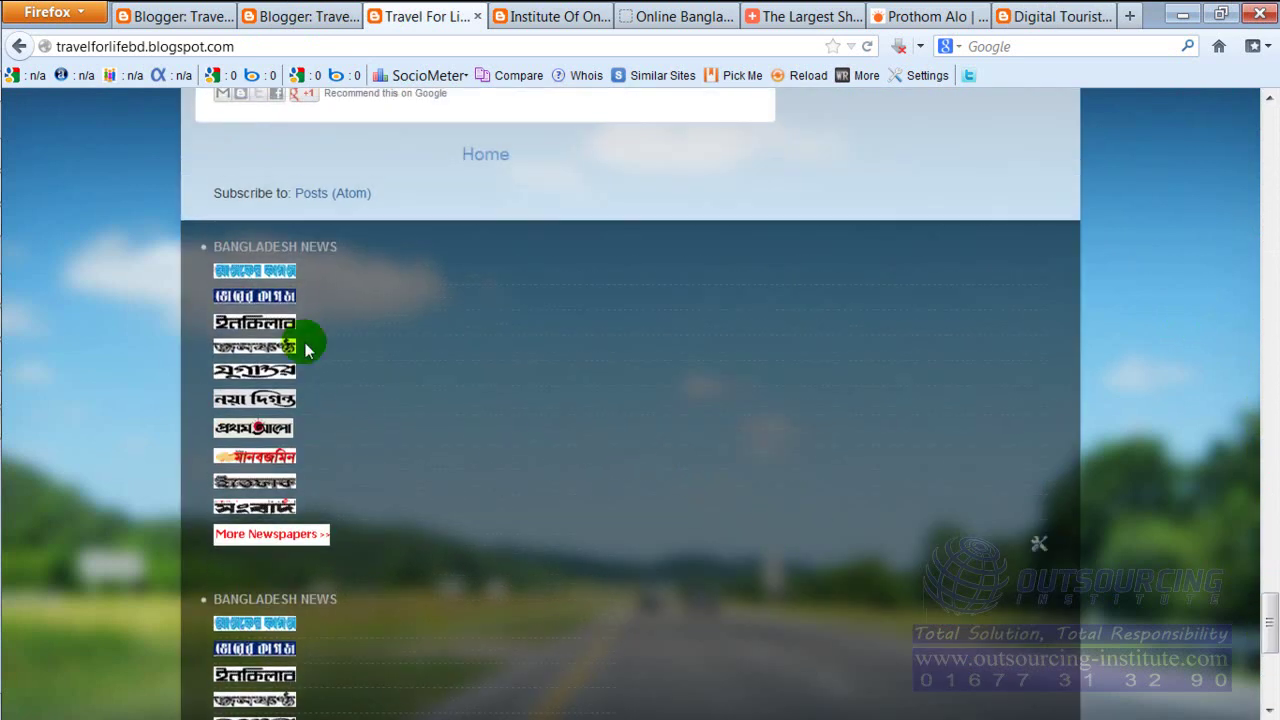